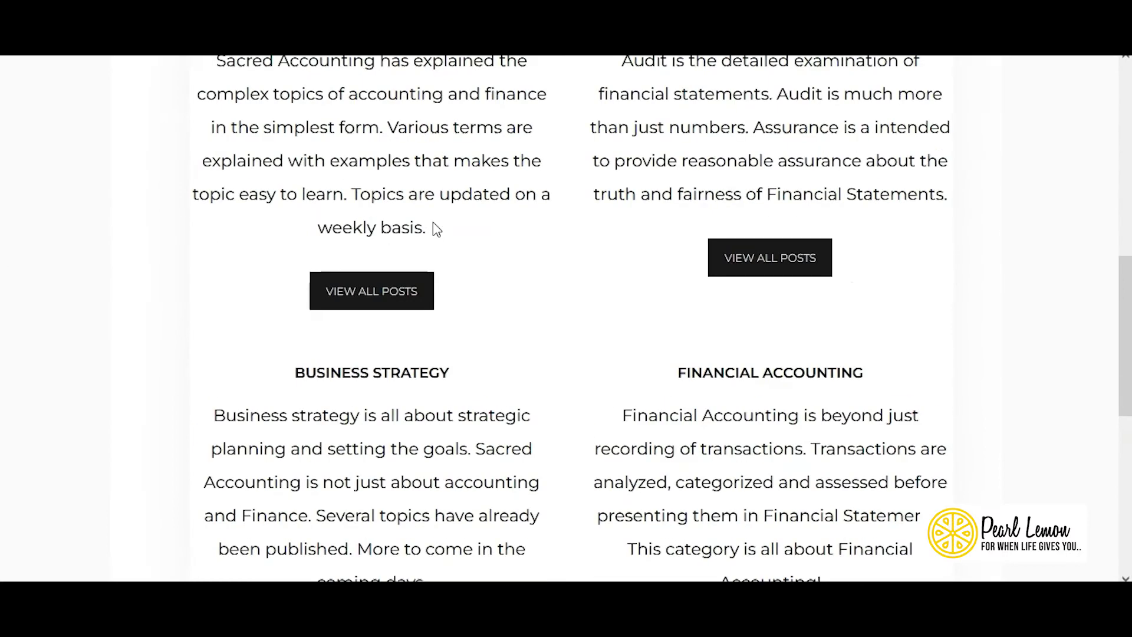
Review the Sacred Accounting homepage, from the header navigation through the category sections to the footer links
scroll(437, 229, up, 10)
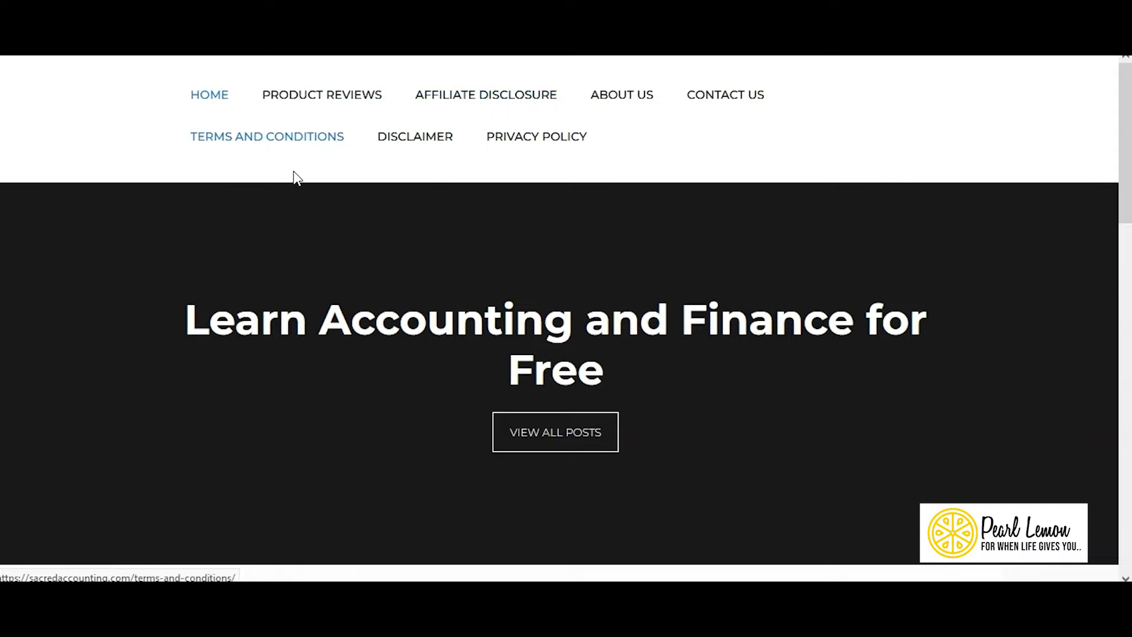
scroll(298, 179, down, 10)
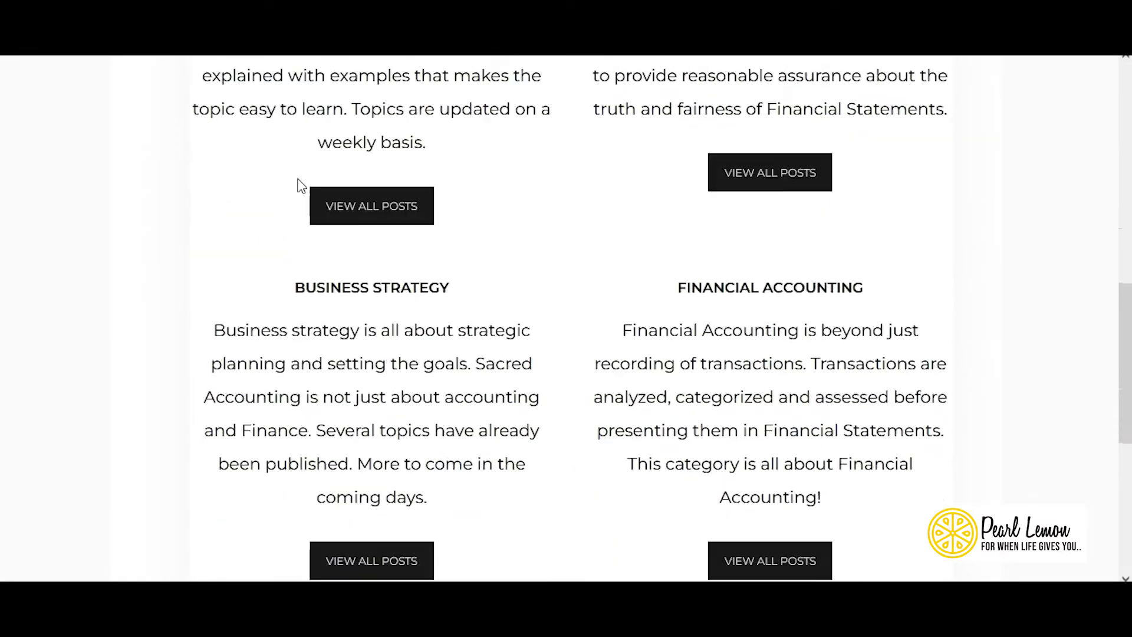
scroll(298, 186, down, 5)
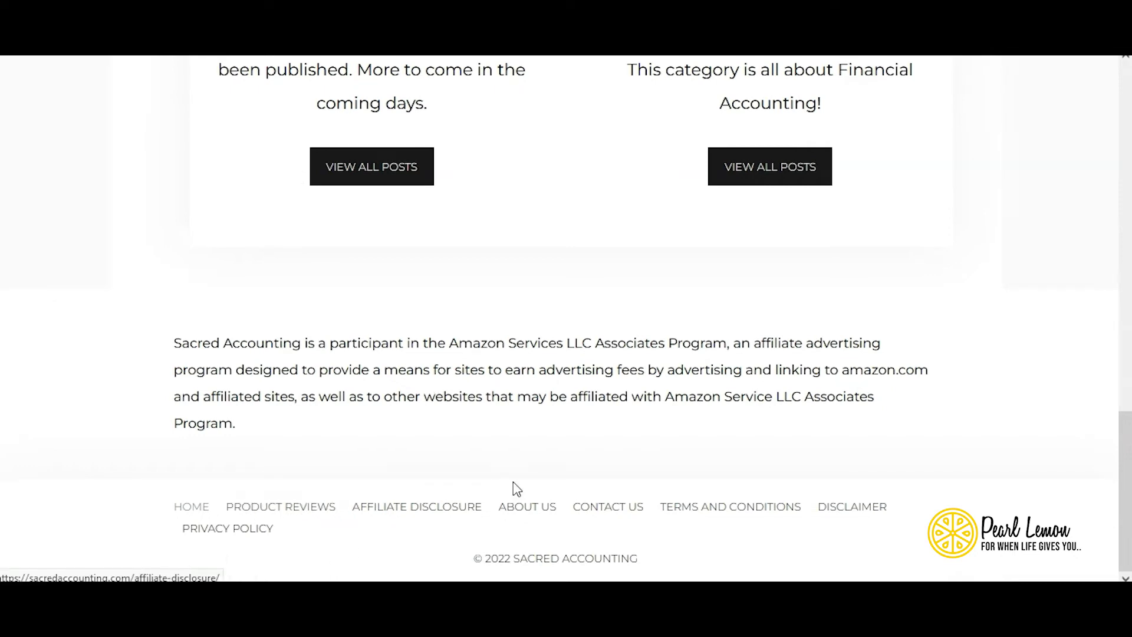
scroll(513, 482, up, 2)
scroll(518, 489, up, 13)
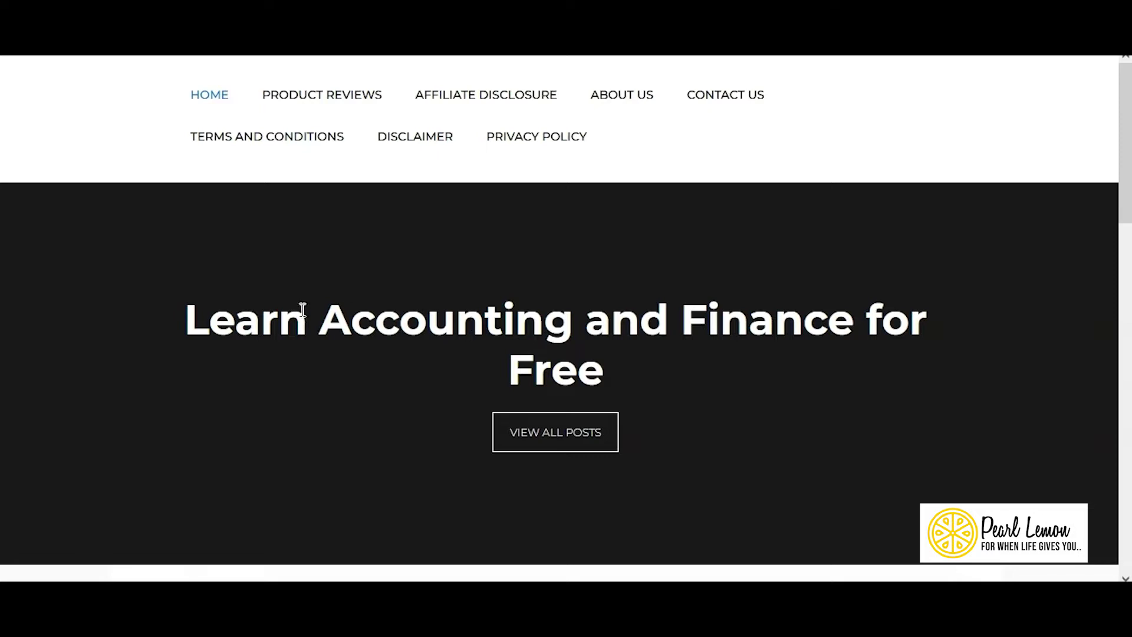
Highlight the homepage headline "Learn Accounting and Finance for Free" to examine its wording, then clear the selection
drag(182, 318, 701, 367)
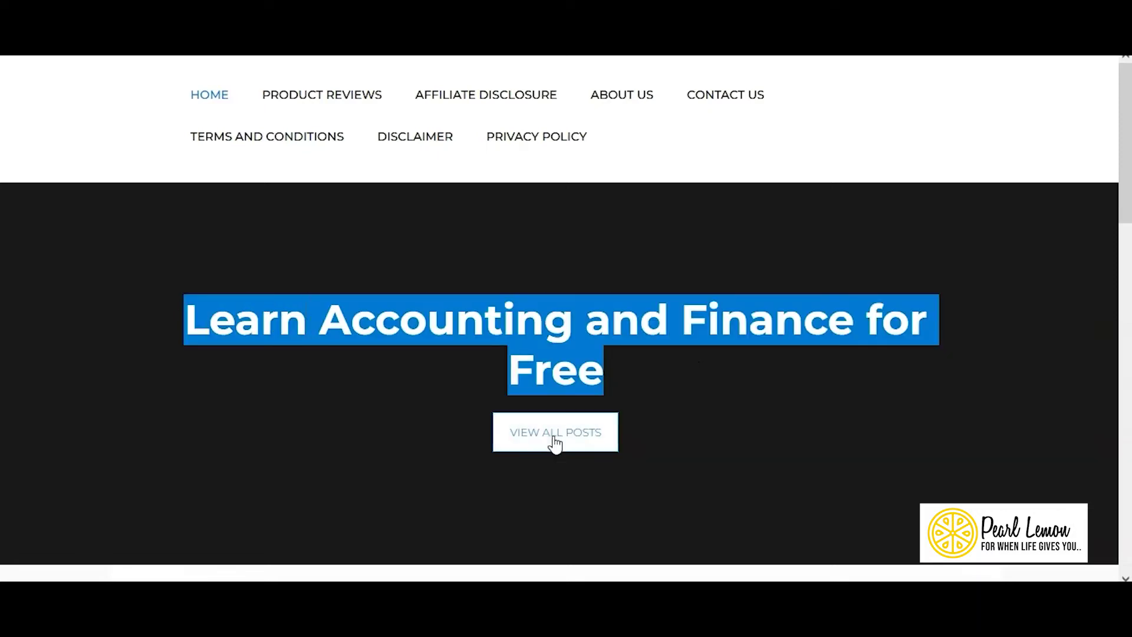
click(599, 323)
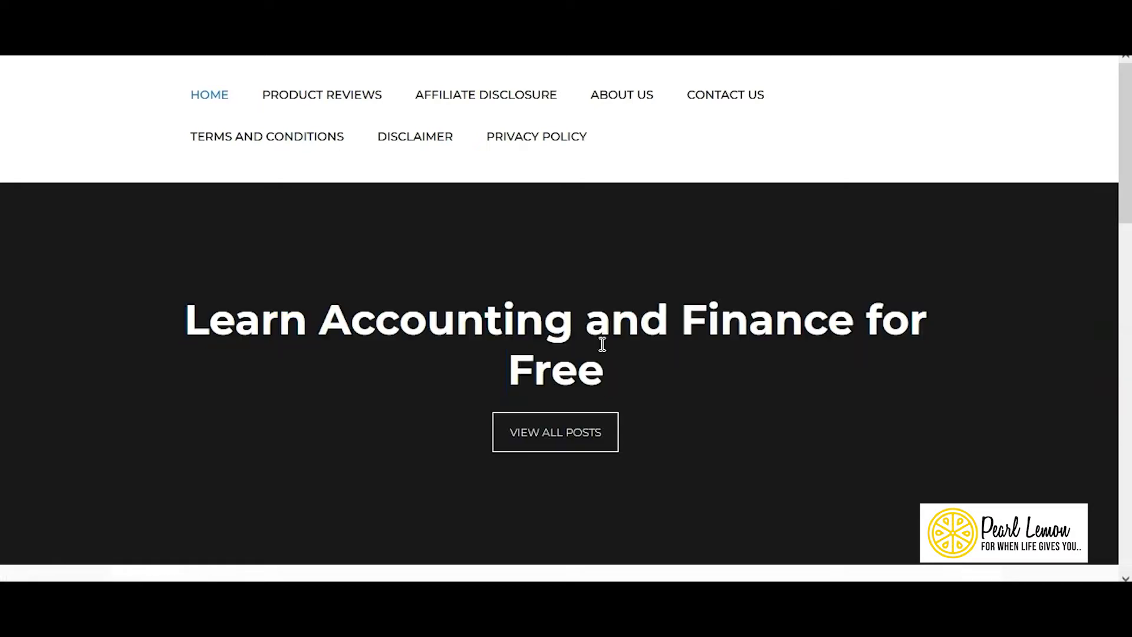
drag(607, 364, 198, 308)
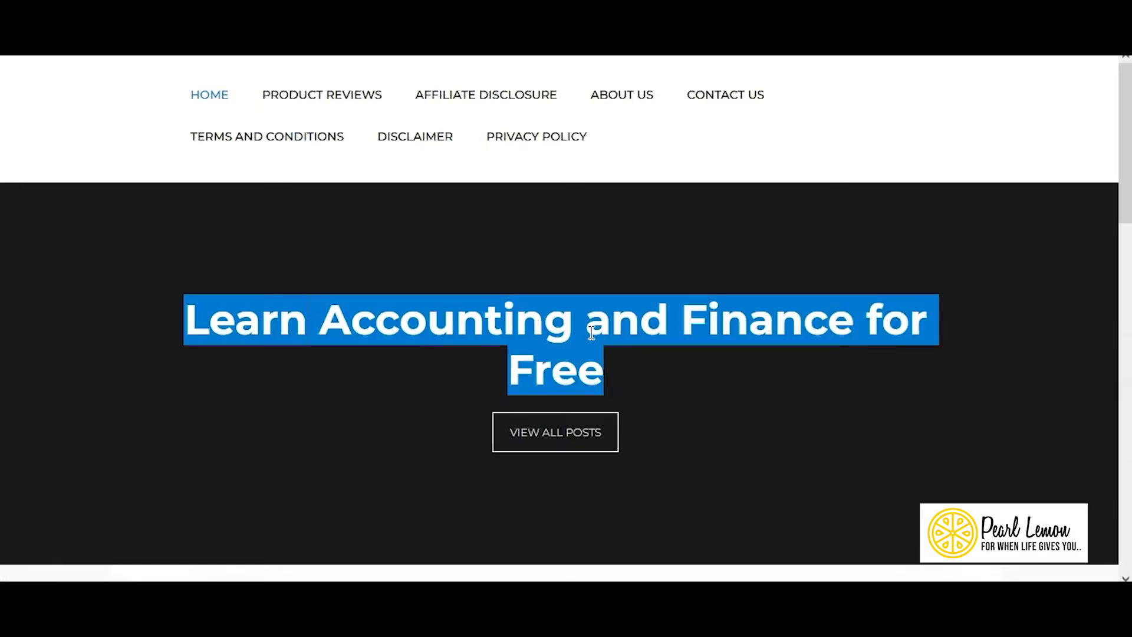
mouse_move(577, 324)
mouse_down()
mouse_move(551, 316)
mouse_move(565, 332)
mouse_up()
click(661, 229)
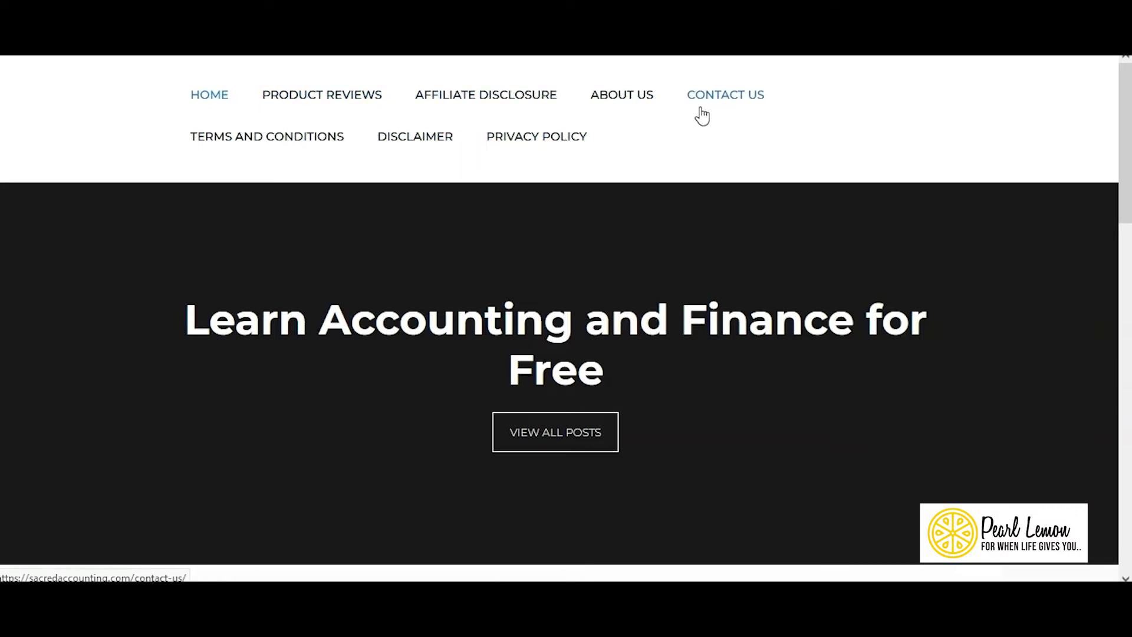
Check the homepage's footer and category sections, and open all posts of the Accounting Dictionary category
scroll(352, 260, down, 15)
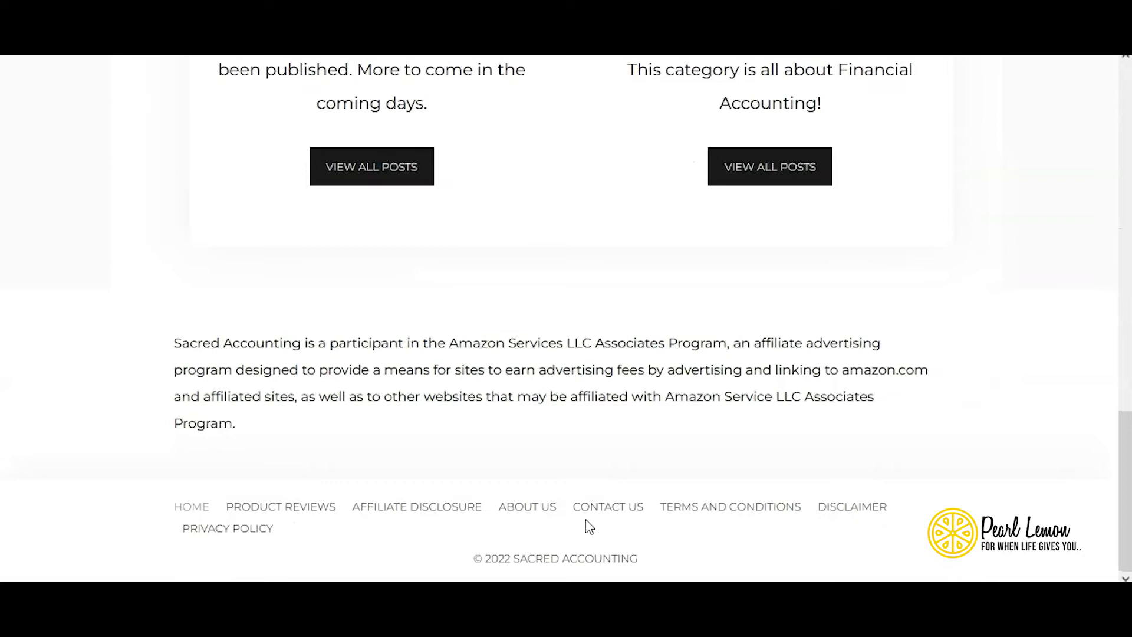
scroll(584, 515, up, 15)
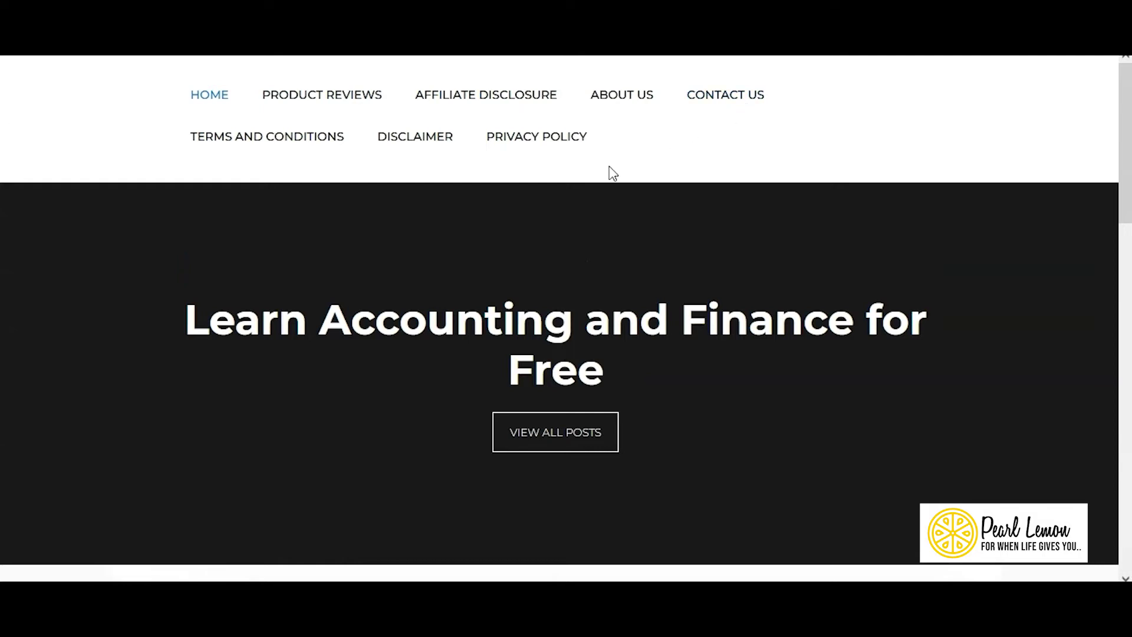
scroll(611, 172, down, 6)
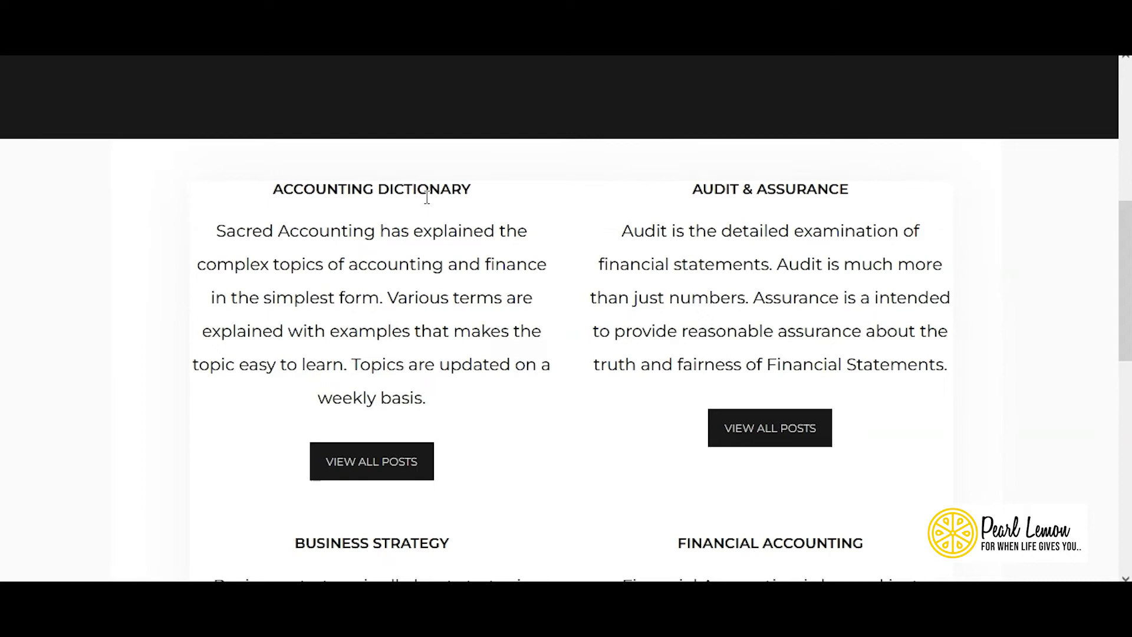
scroll(427, 198, down, 10)
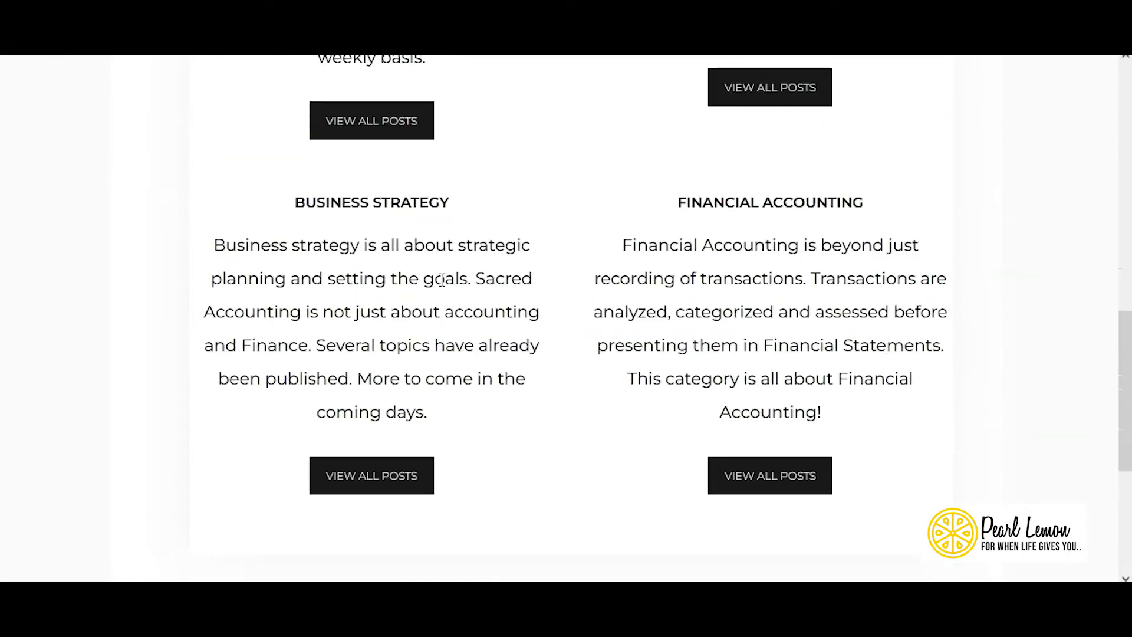
scroll(433, 263, up, 10)
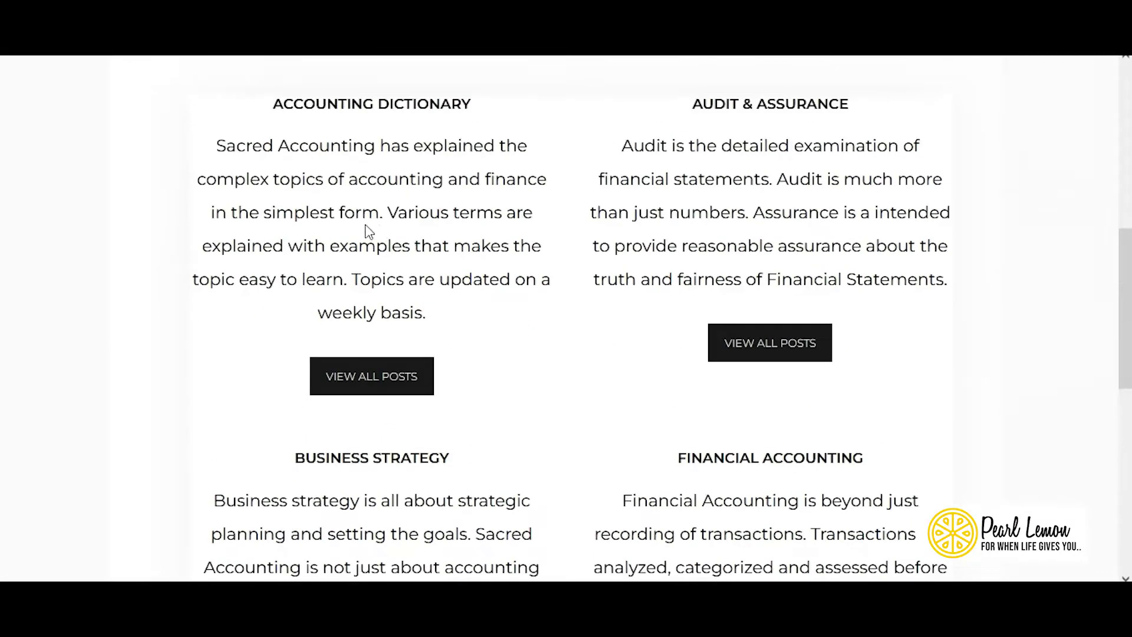
scroll(367, 218, up, 2)
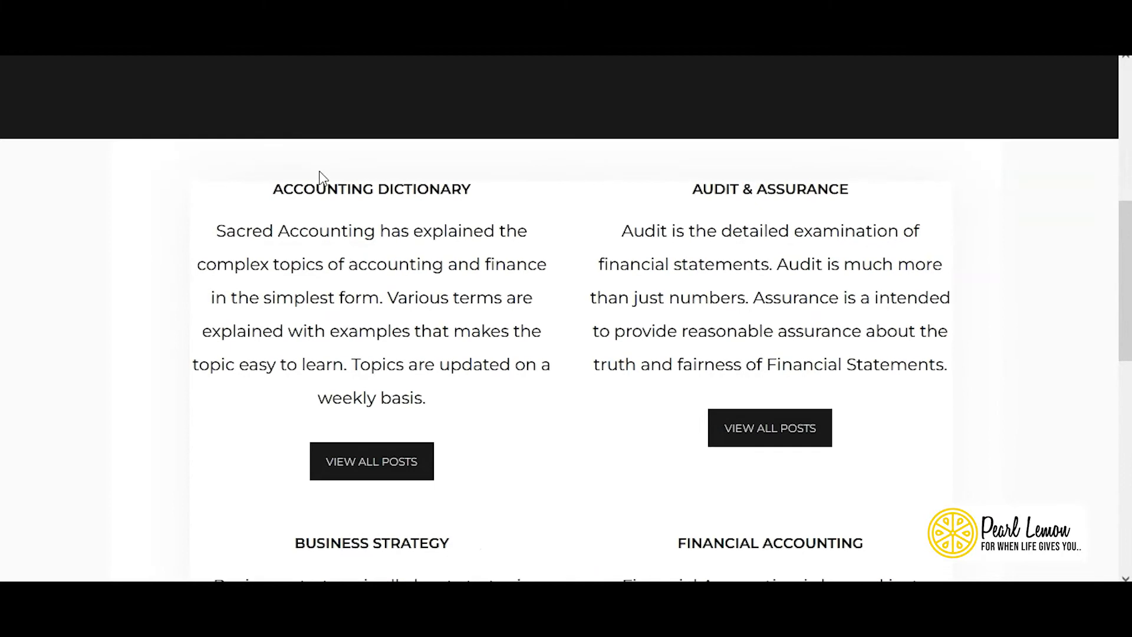
click(377, 463)
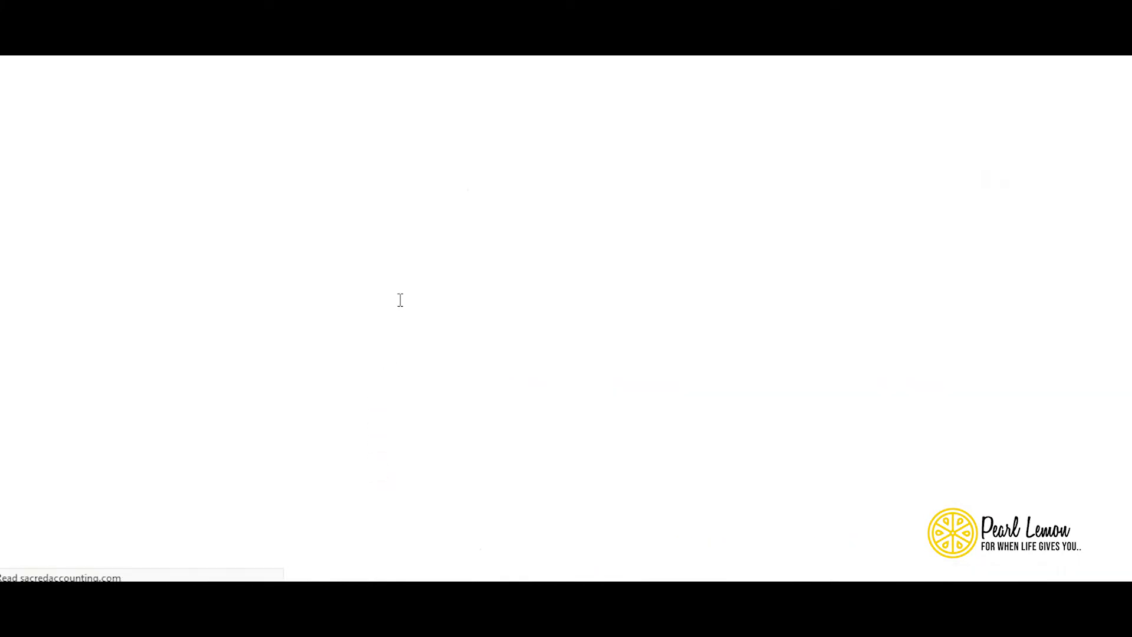
Examine the Accounting Dictionary post list, checking the article titles, excerpts, images and category labels
scroll(412, 272, down, 8)
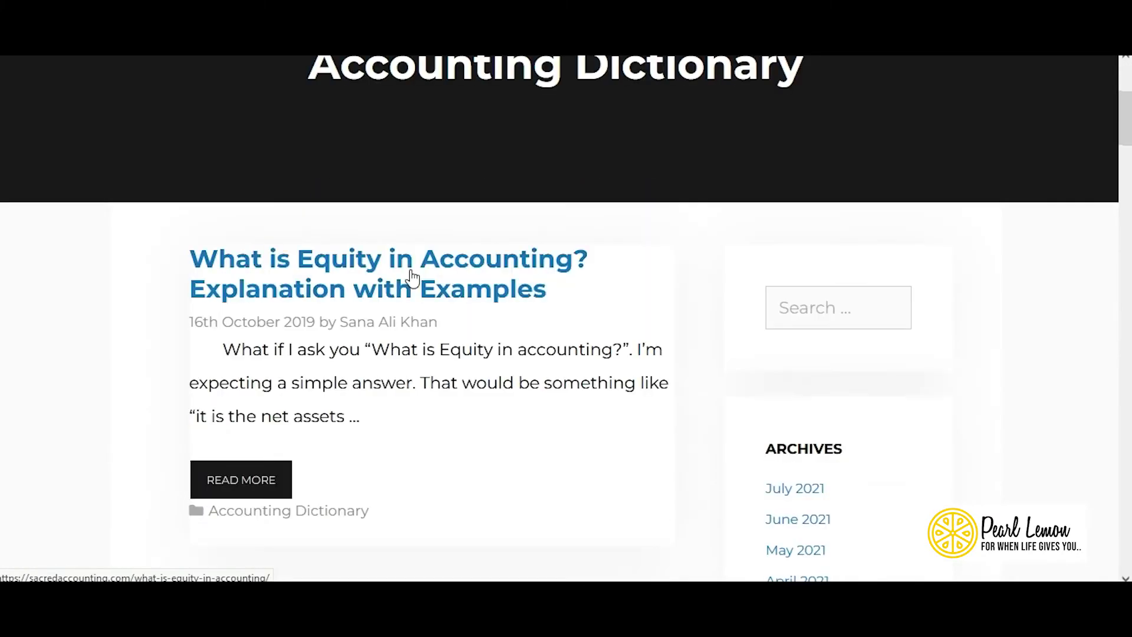
scroll(414, 278, down, 15)
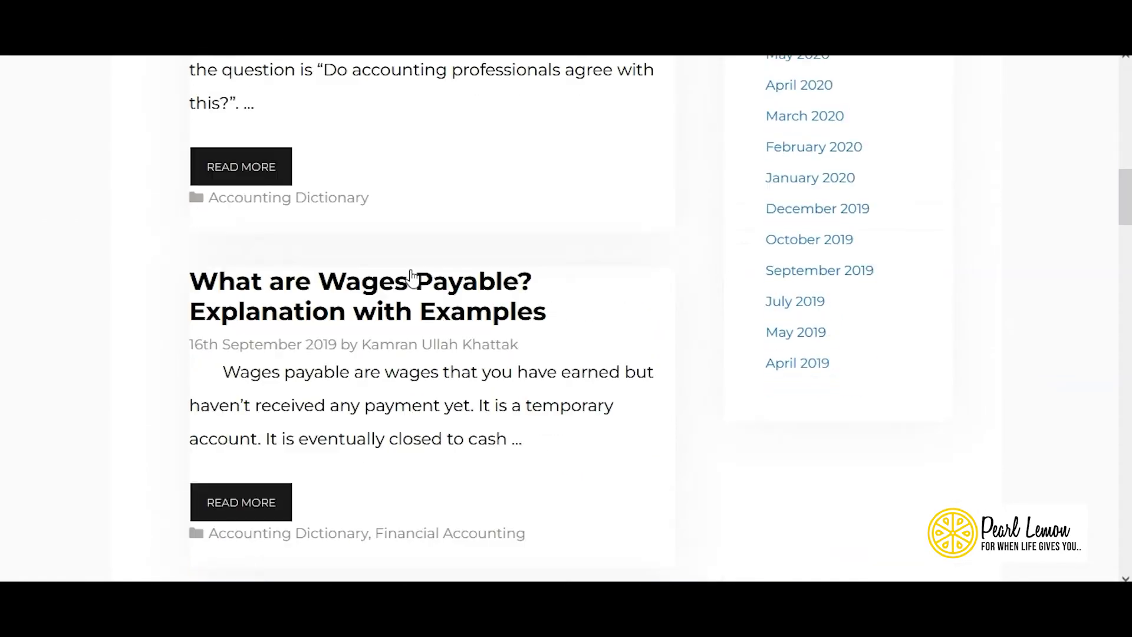
scroll(413, 277, down, 4)
scroll(412, 277, up, 20)
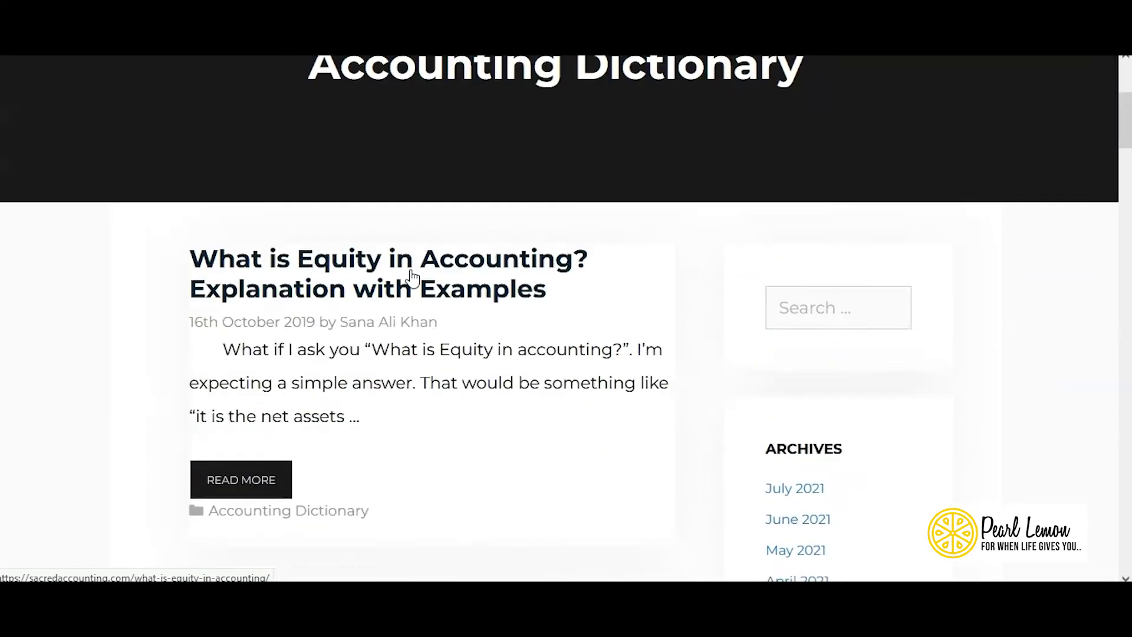
scroll(412, 274, down, 7)
scroll(307, 366, down, 3)
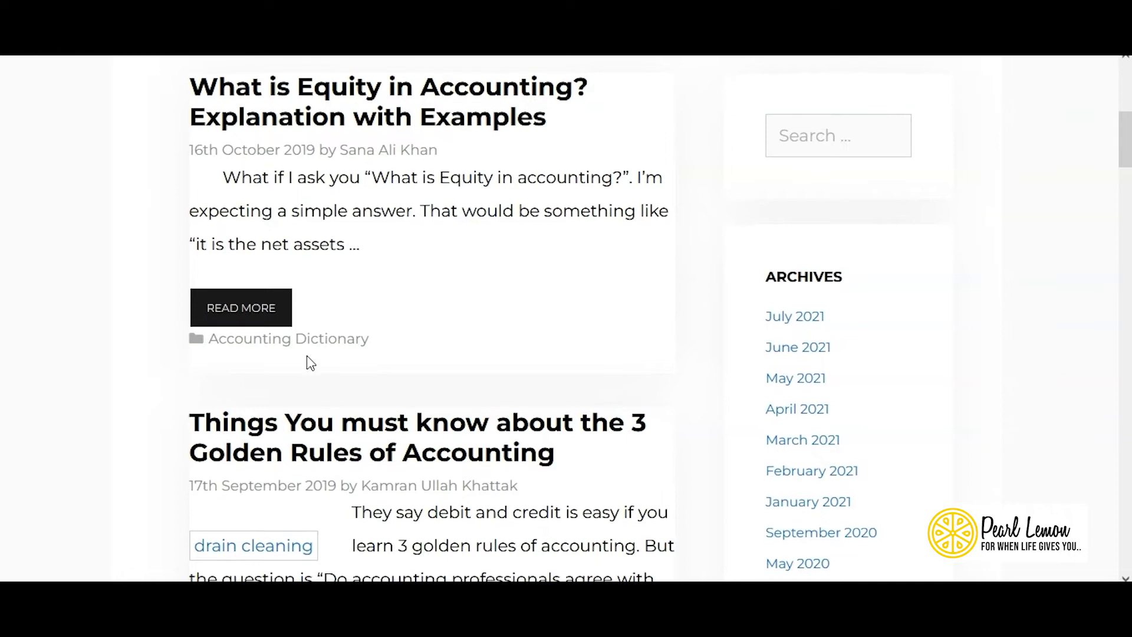
scroll(306, 389, down, 1)
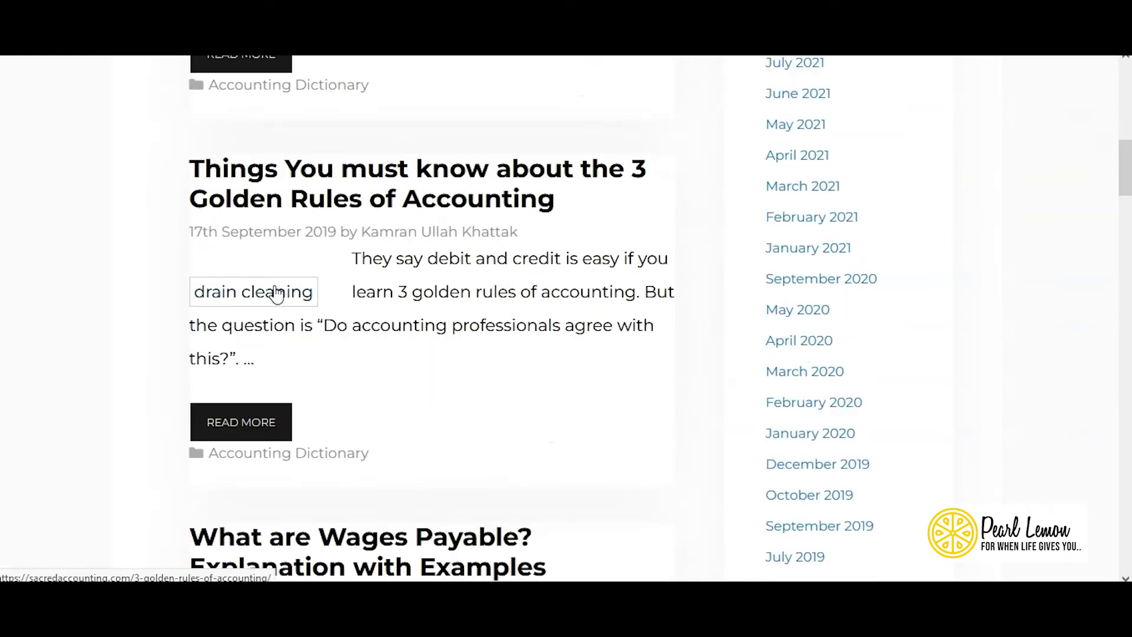
scroll(275, 294, down, 4)
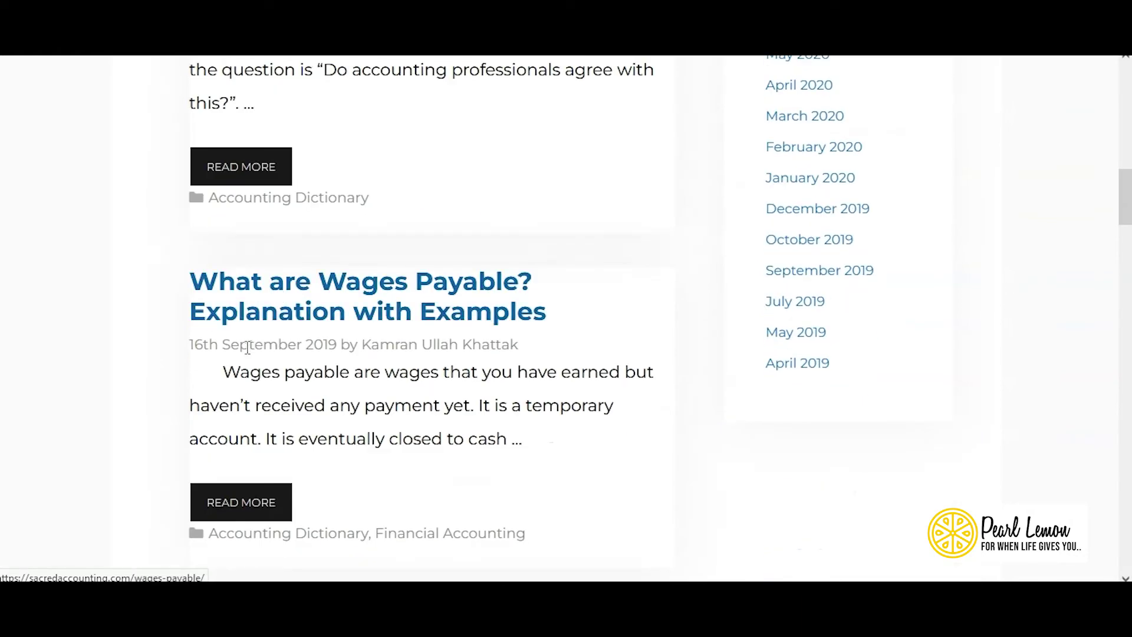
scroll(246, 357, down, 7)
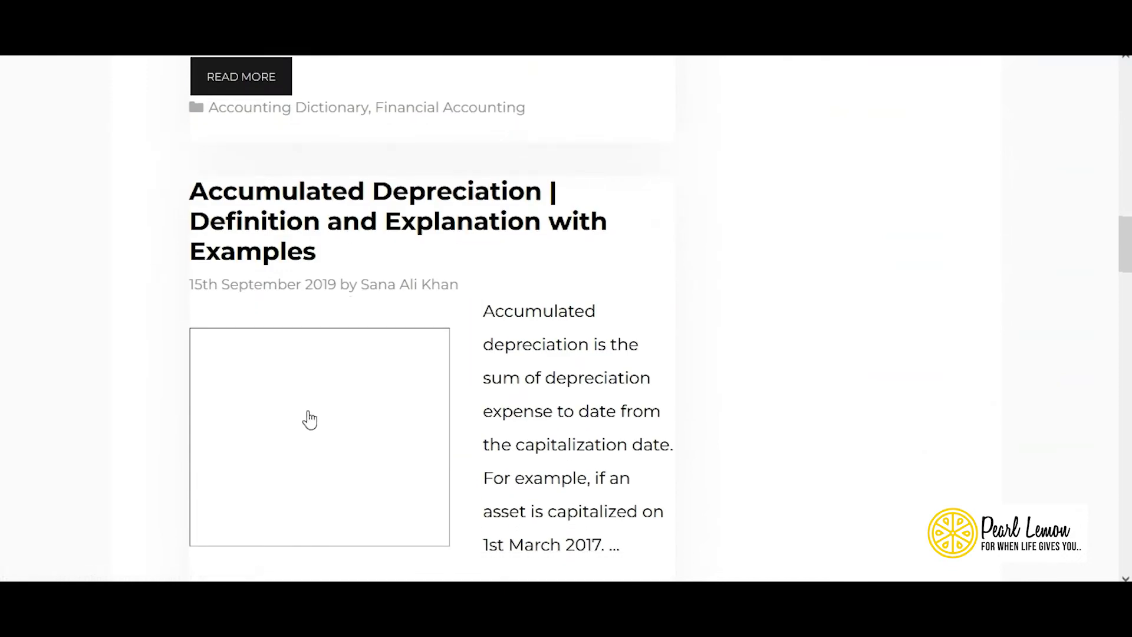
scroll(294, 421, down, 4)
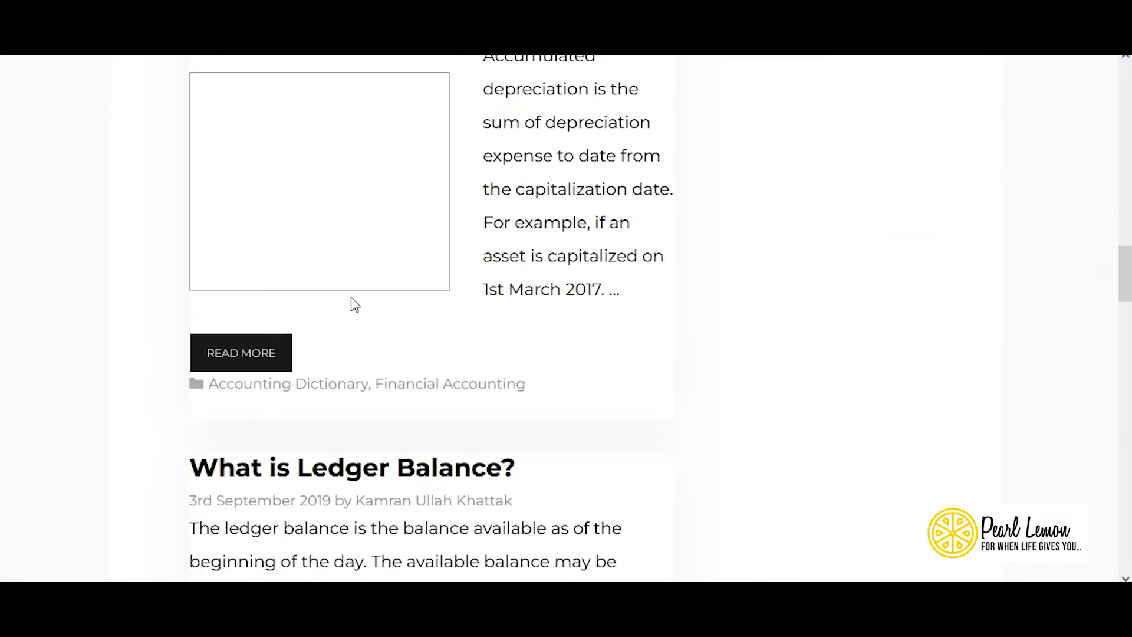
scroll(352, 306, up, 19)
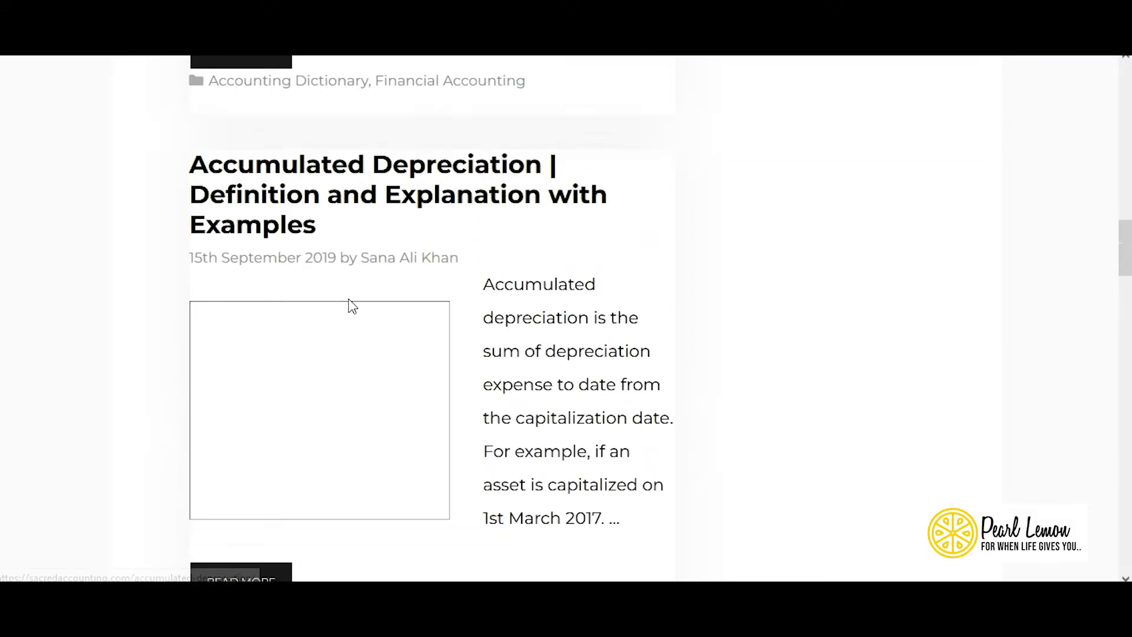
scroll(350, 299, up, 7)
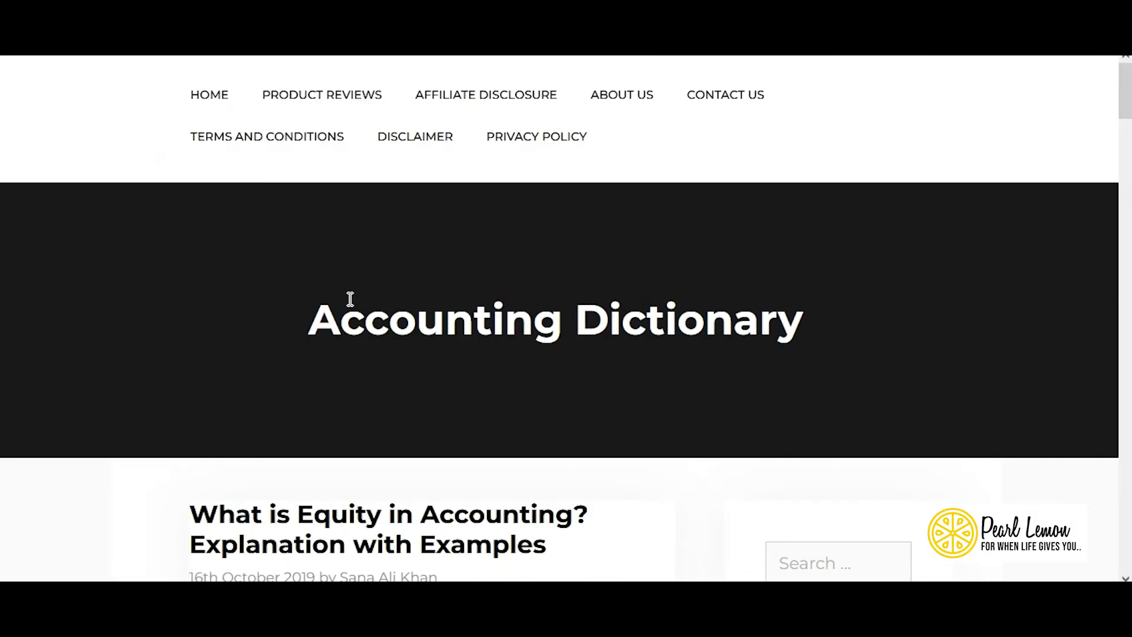
scroll(358, 319, down, 19)
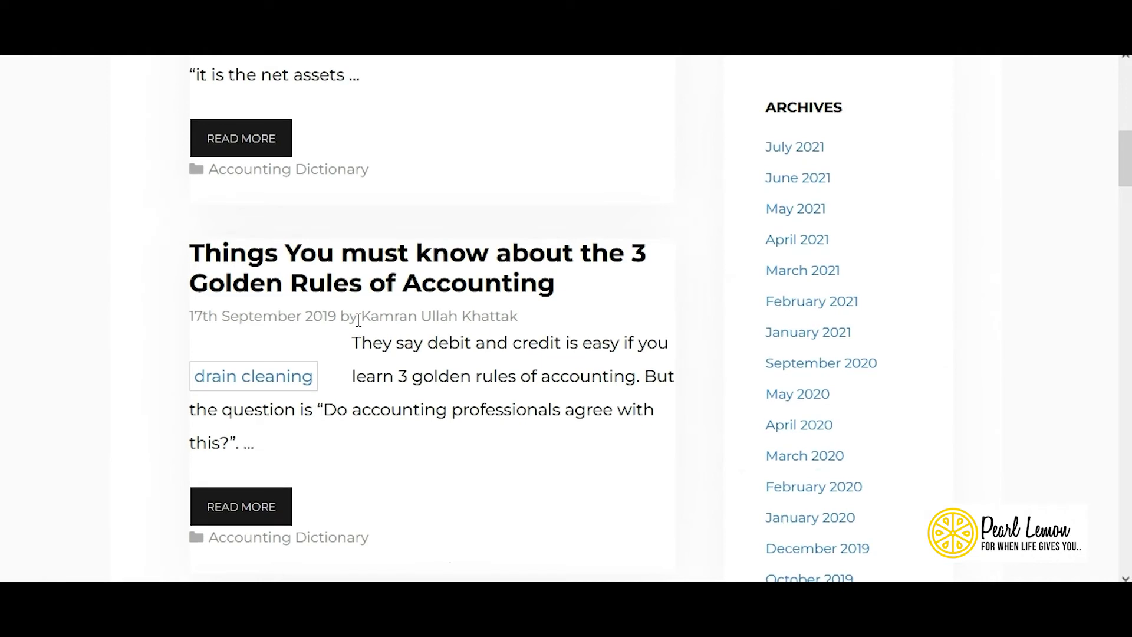
scroll(360, 326, up, 14)
Examine the monthly Archives list beside the Accounting Dictionary posts, from July 2021 back to April 2019
scroll(897, 336, down, 3)
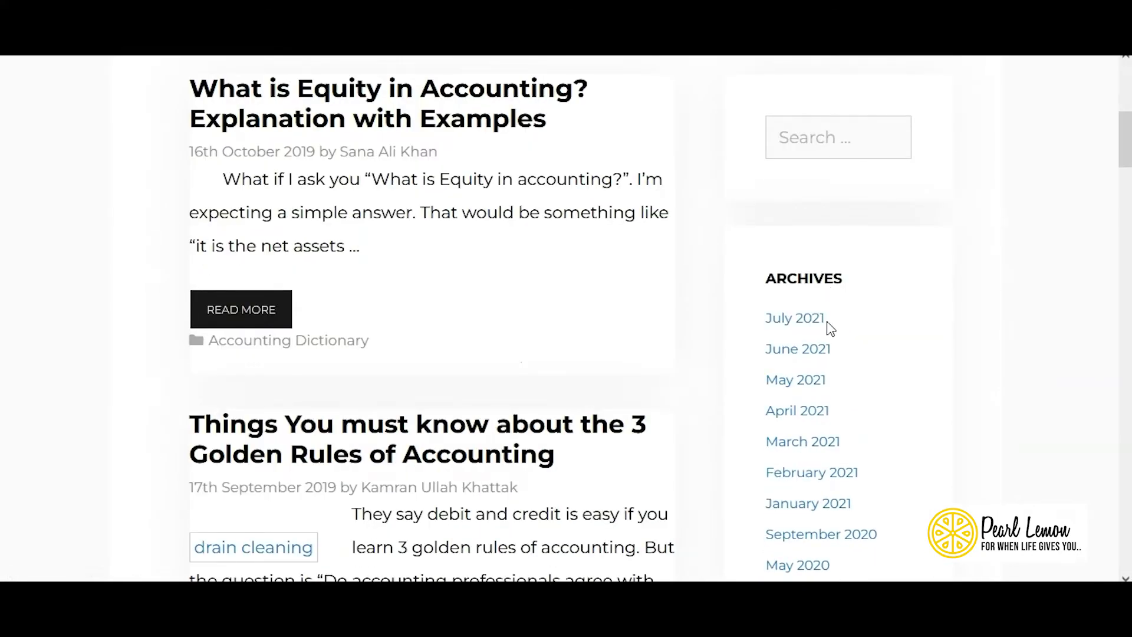
scroll(794, 454, down, 2)
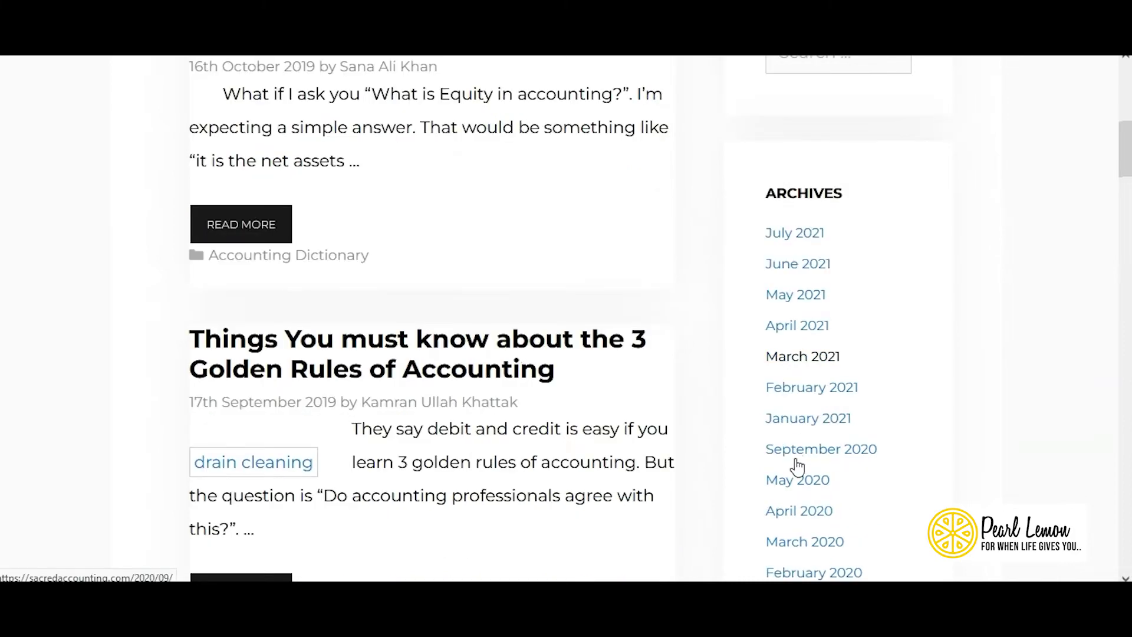
scroll(805, 460, down, 10)
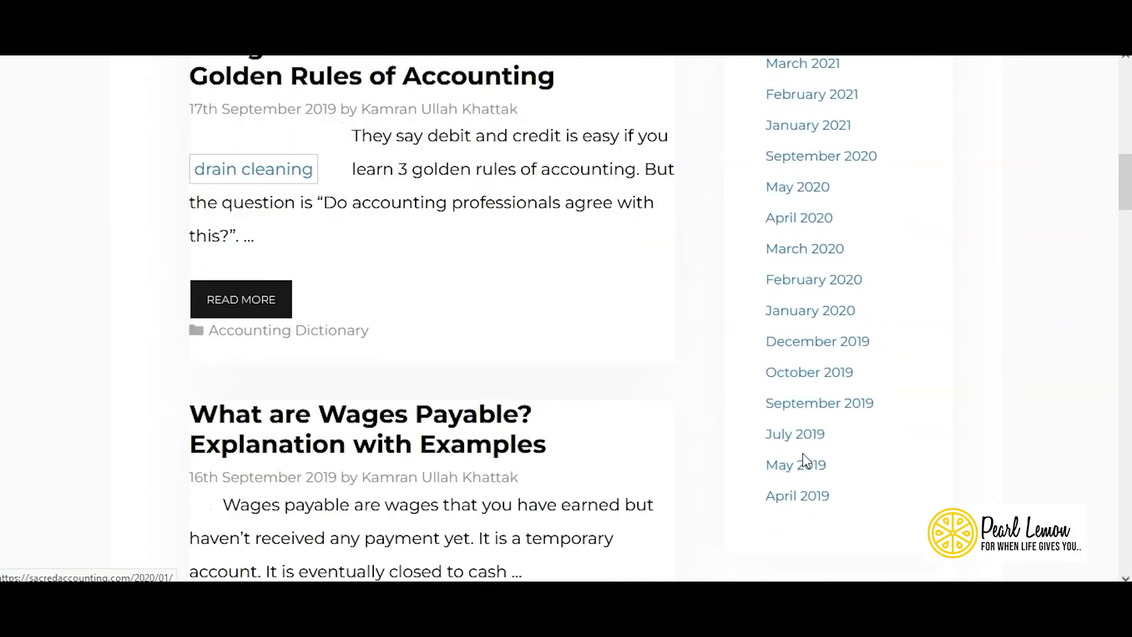
scroll(805, 462, up, 3)
scroll(805, 462, up, 2)
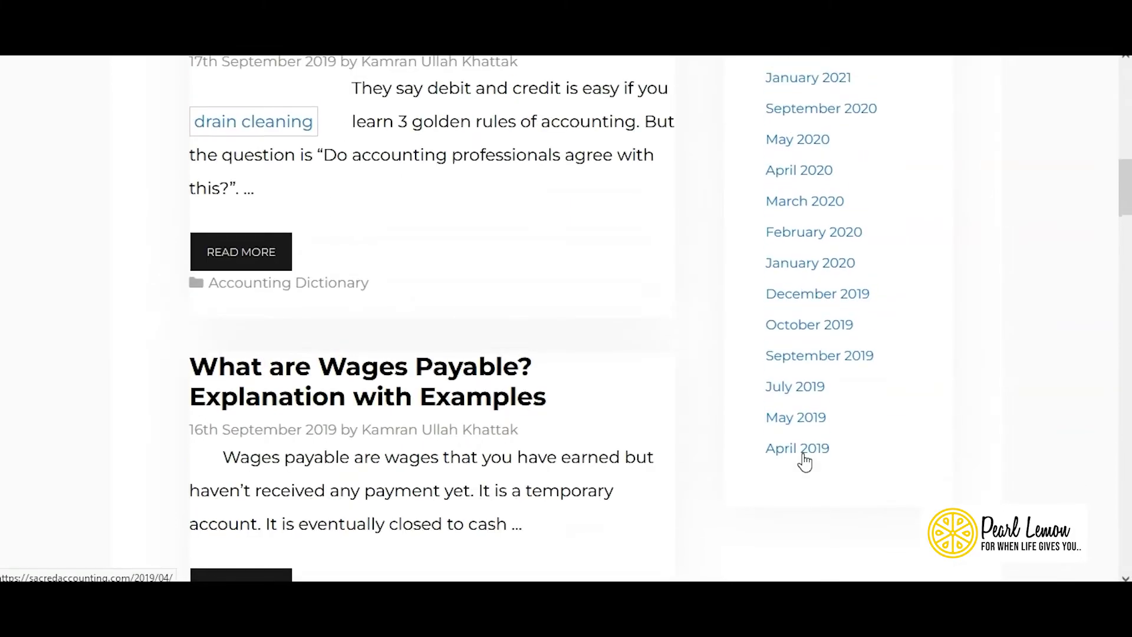
scroll(803, 428, up, 5)
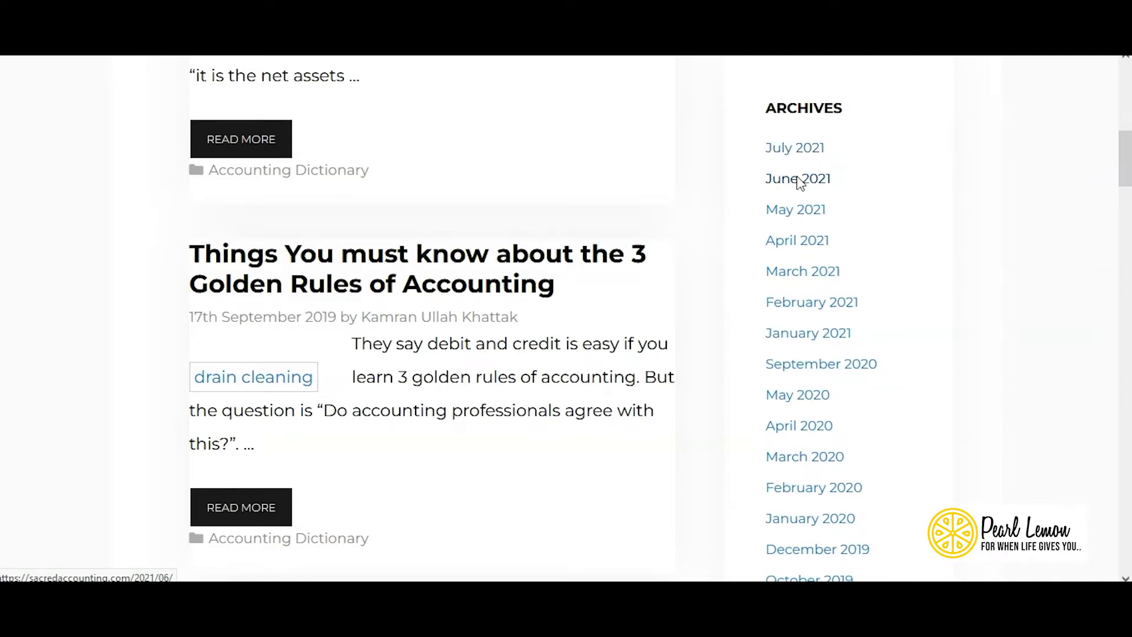
scroll(797, 177, up, 4)
scroll(797, 176, up, 5)
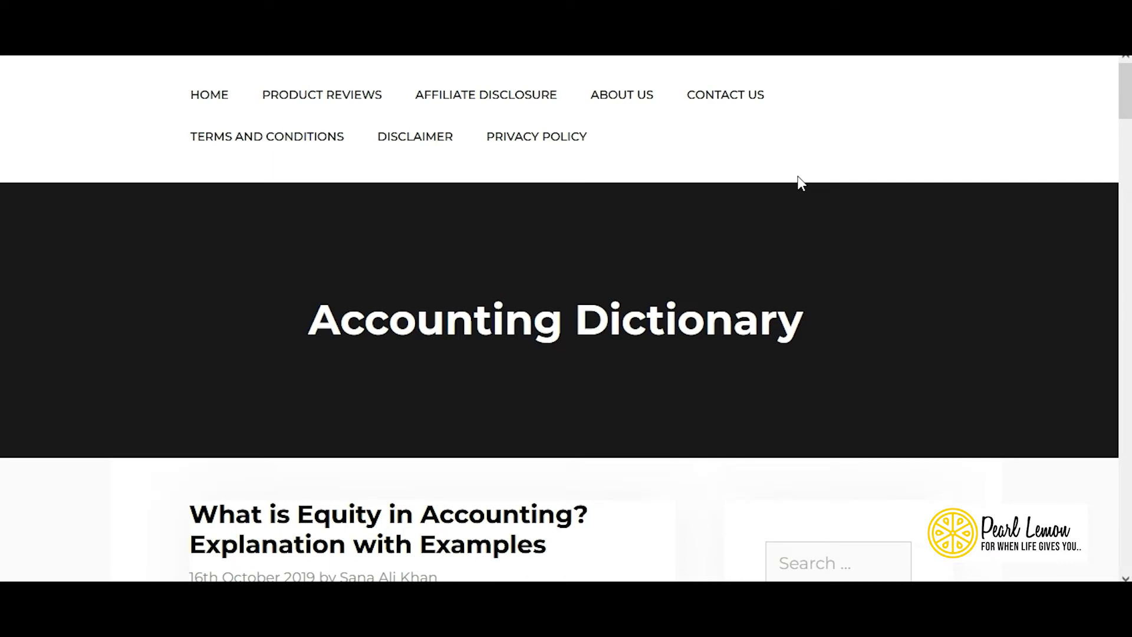
scroll(801, 183, down, 3)
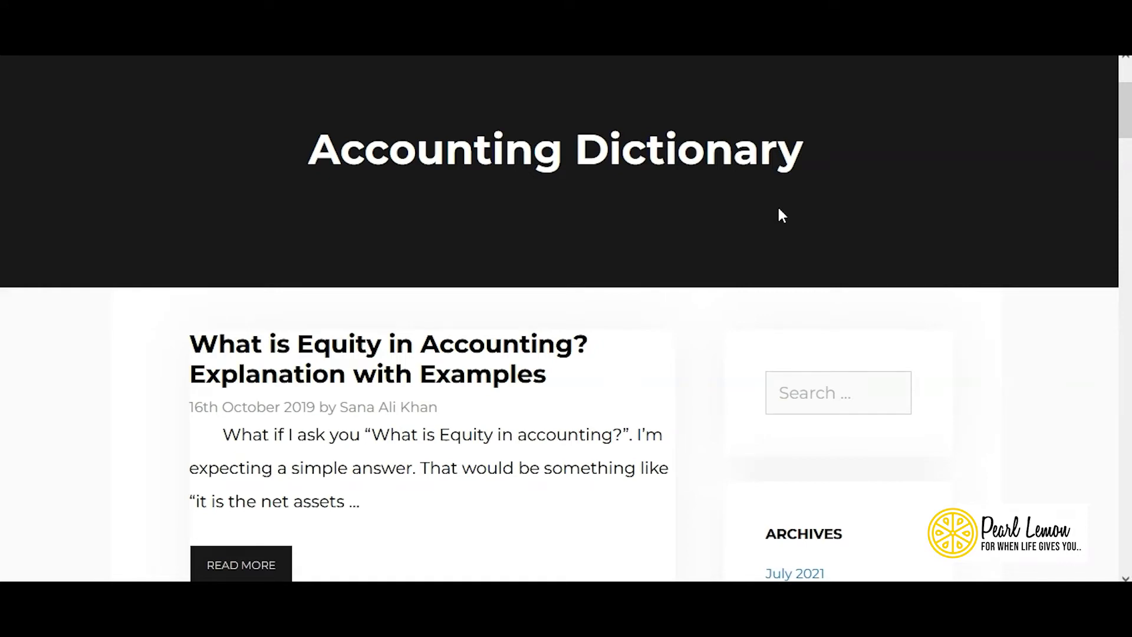
scroll(779, 211, down, 3)
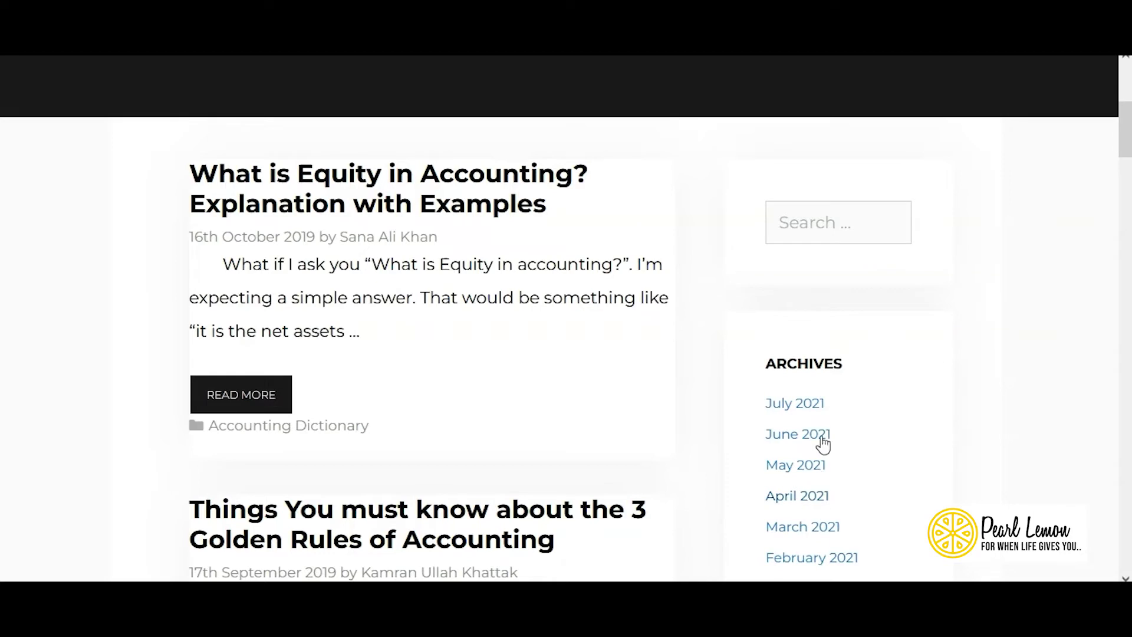
scroll(839, 414, down, 4)
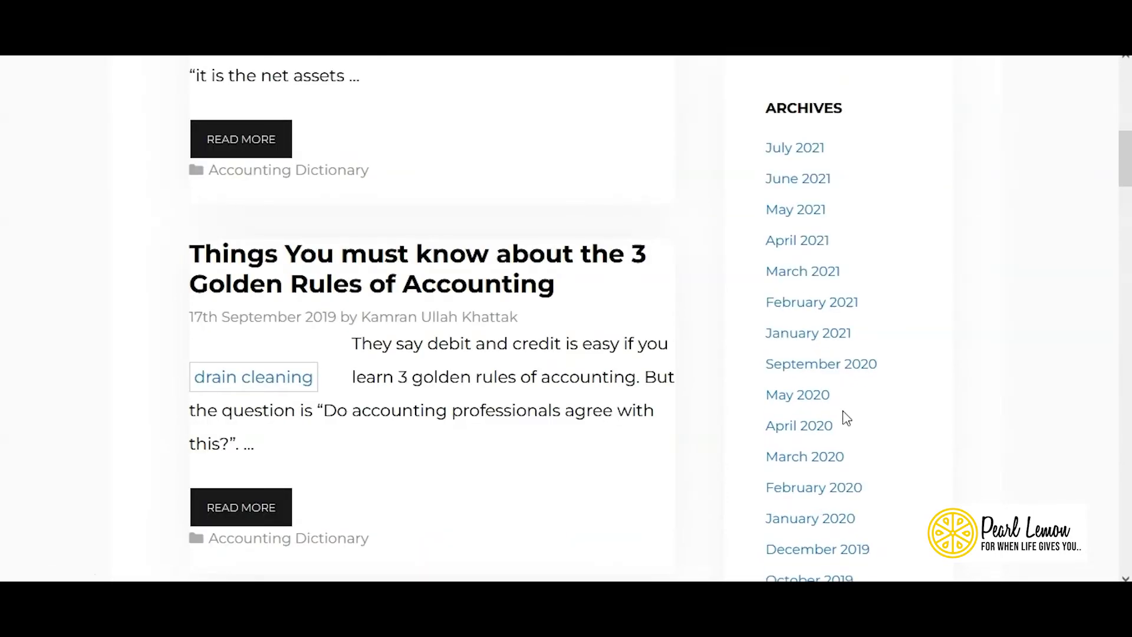
Examine the Accounting Dictionary page's navigation links, title banner and first two posts, together with the search box and Archives list
scroll(843, 412, up, 4)
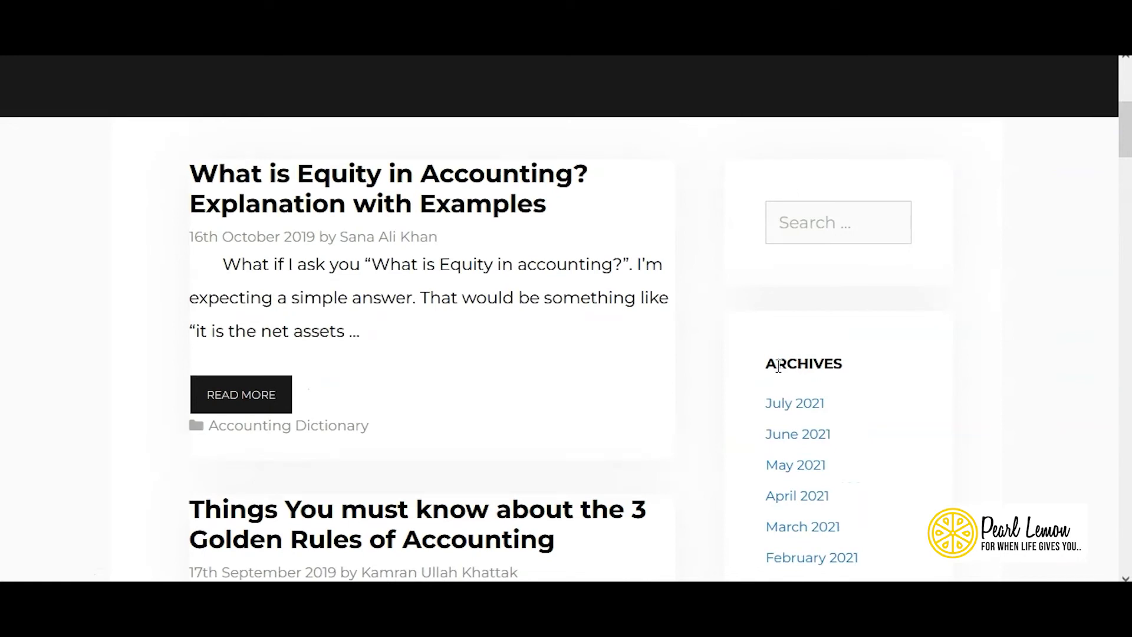
scroll(780, 366, up, 5)
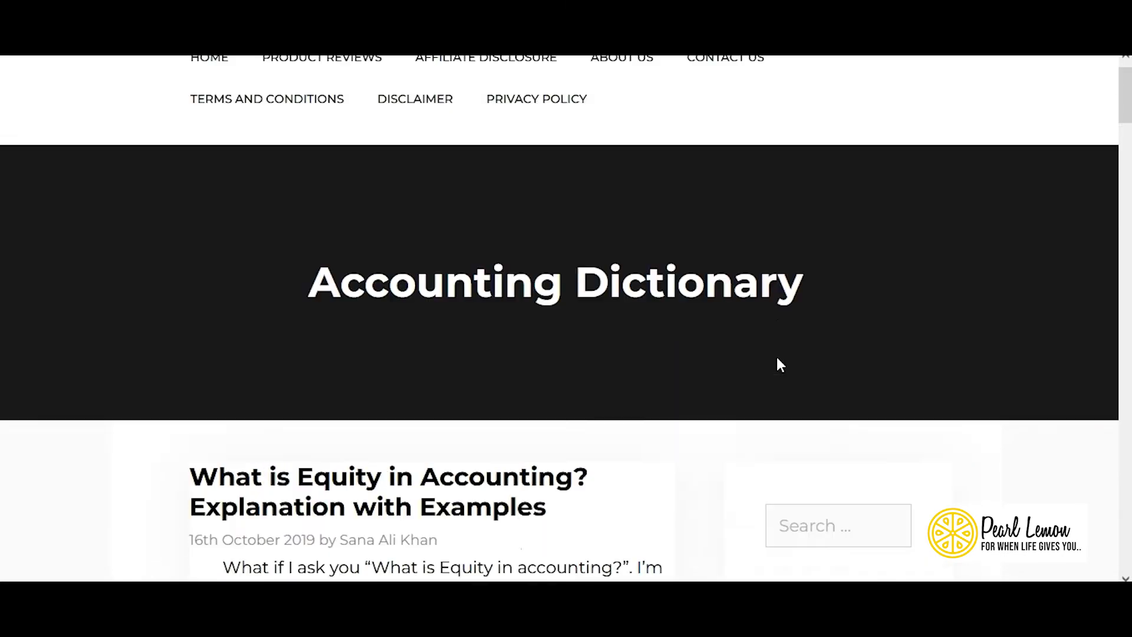
scroll(779, 364, down, 4)
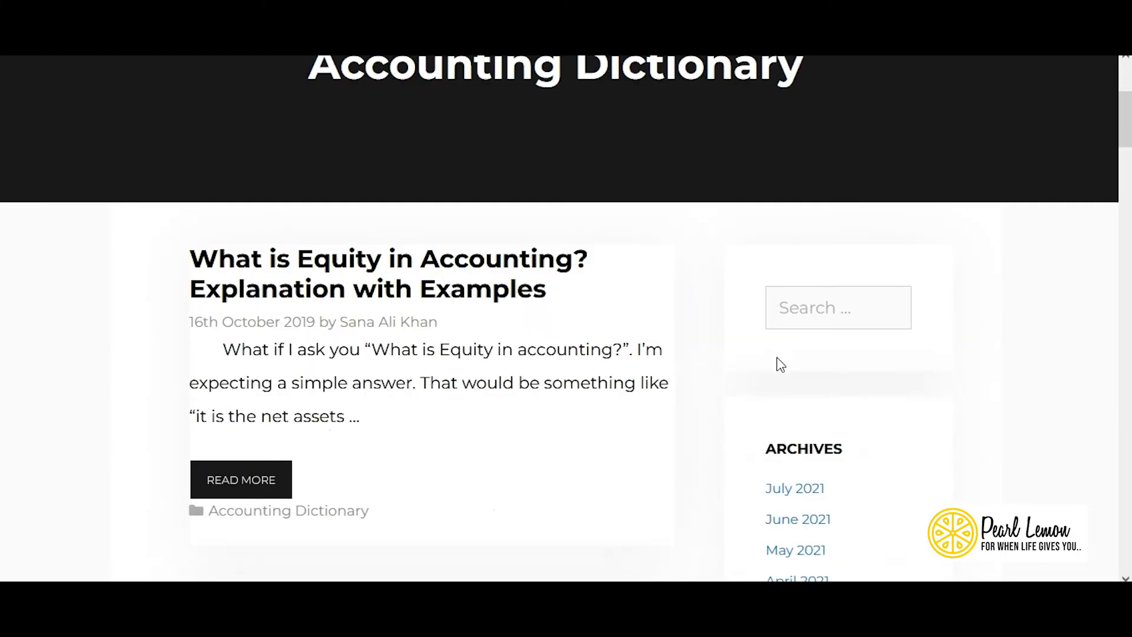
scroll(780, 364, down, 4)
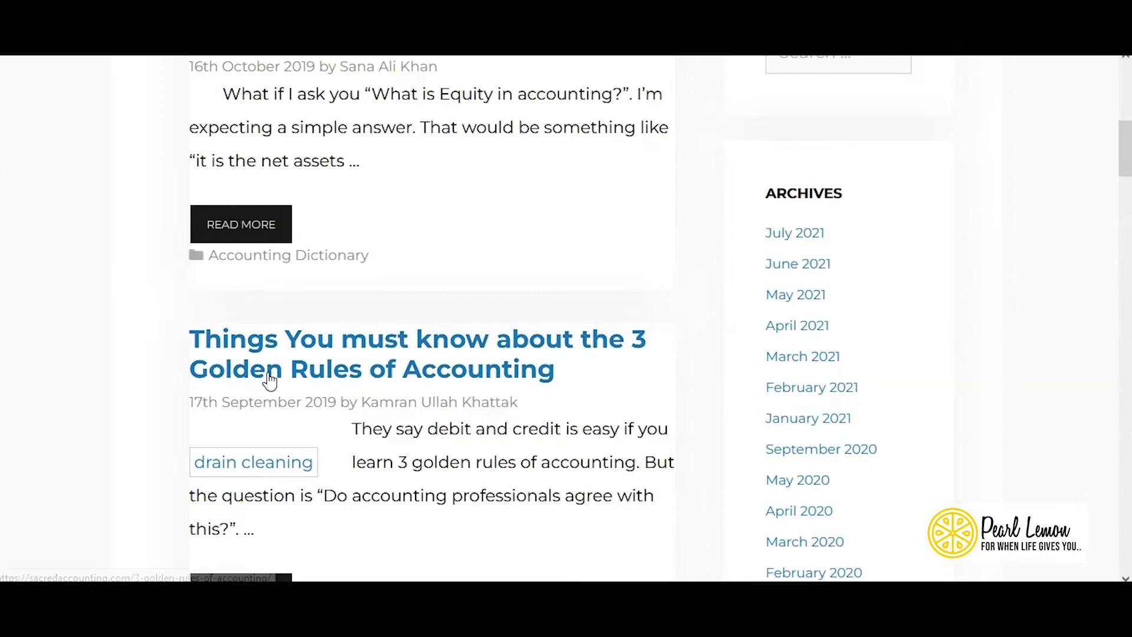
scroll(266, 389, up, 3)
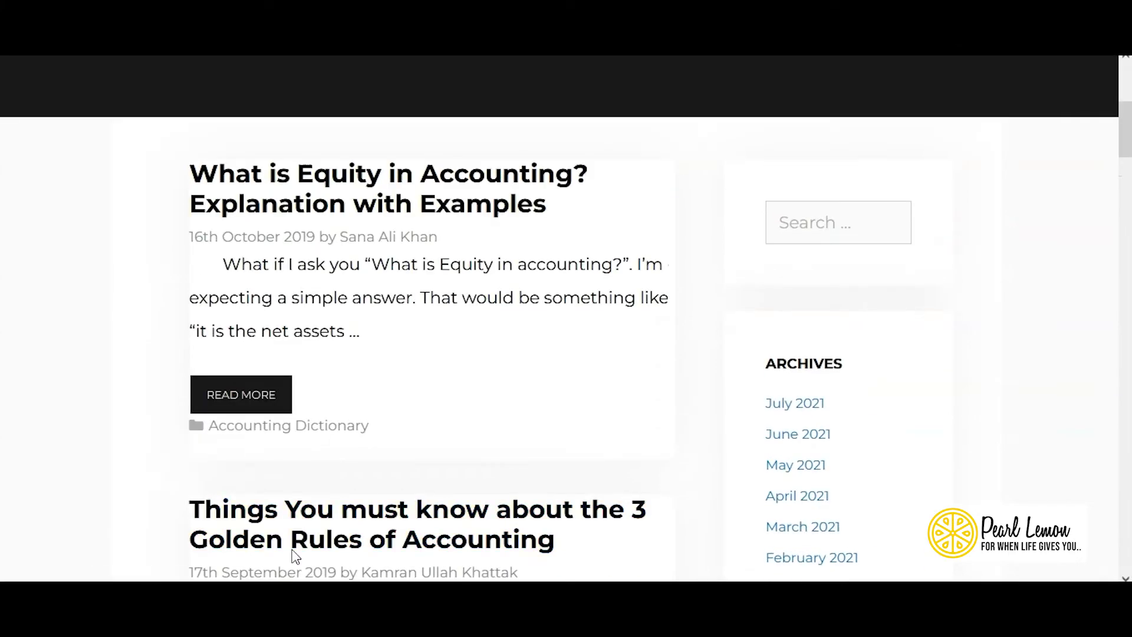
scroll(295, 557, down, 2)
scroll(346, 142, up, 1)
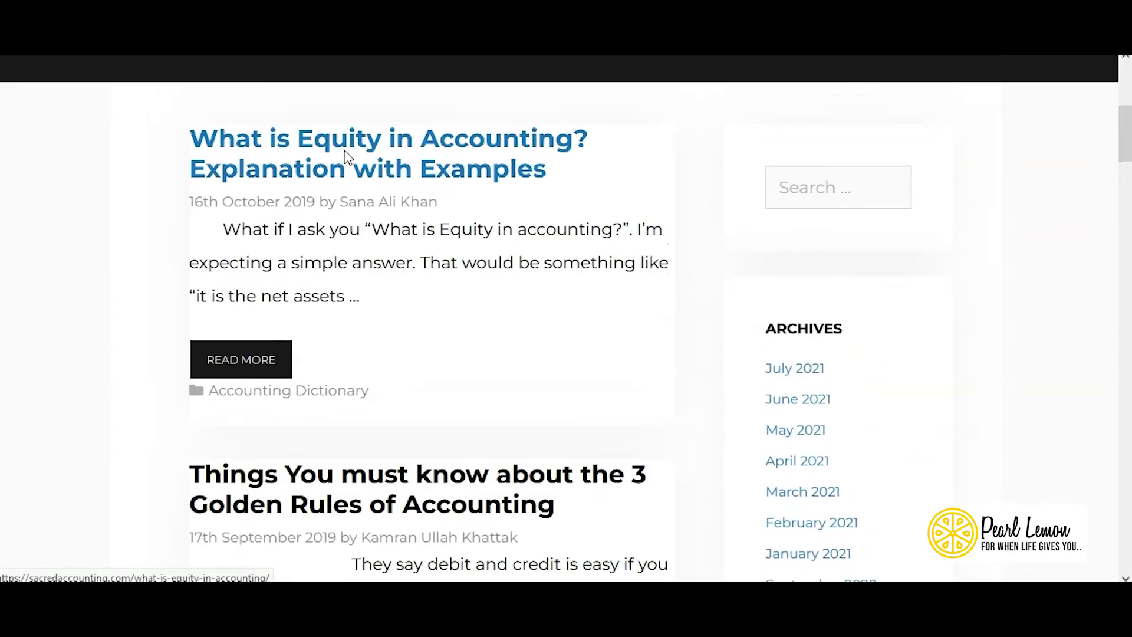
scroll(360, 171, up, 1)
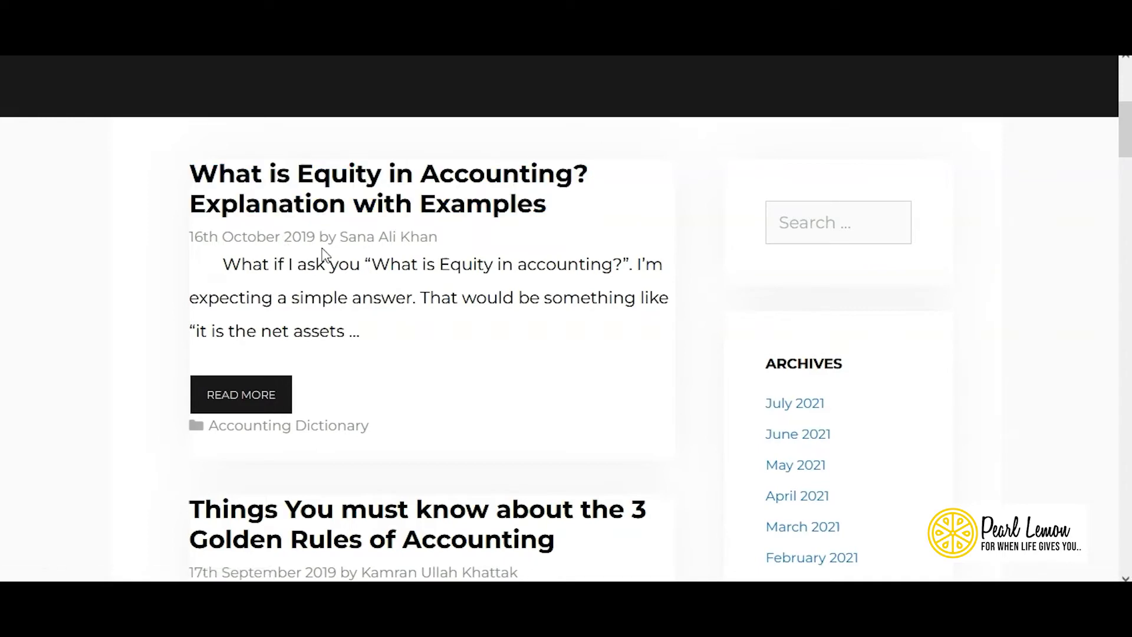
scroll(552, 269, up, 5)
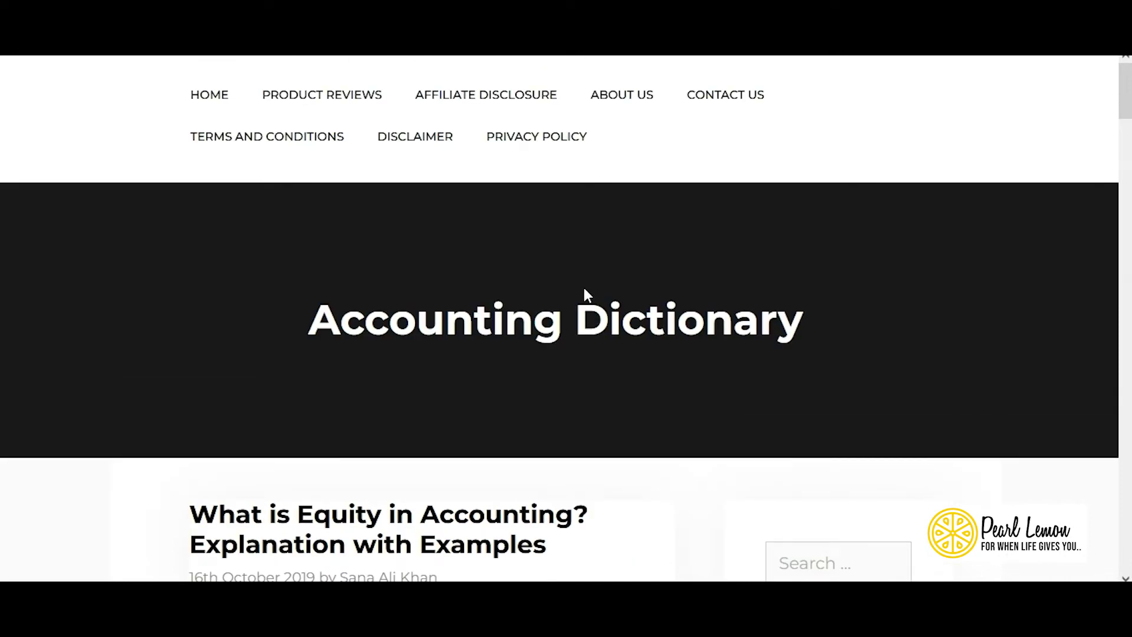
scroll(571, 292, down, 3)
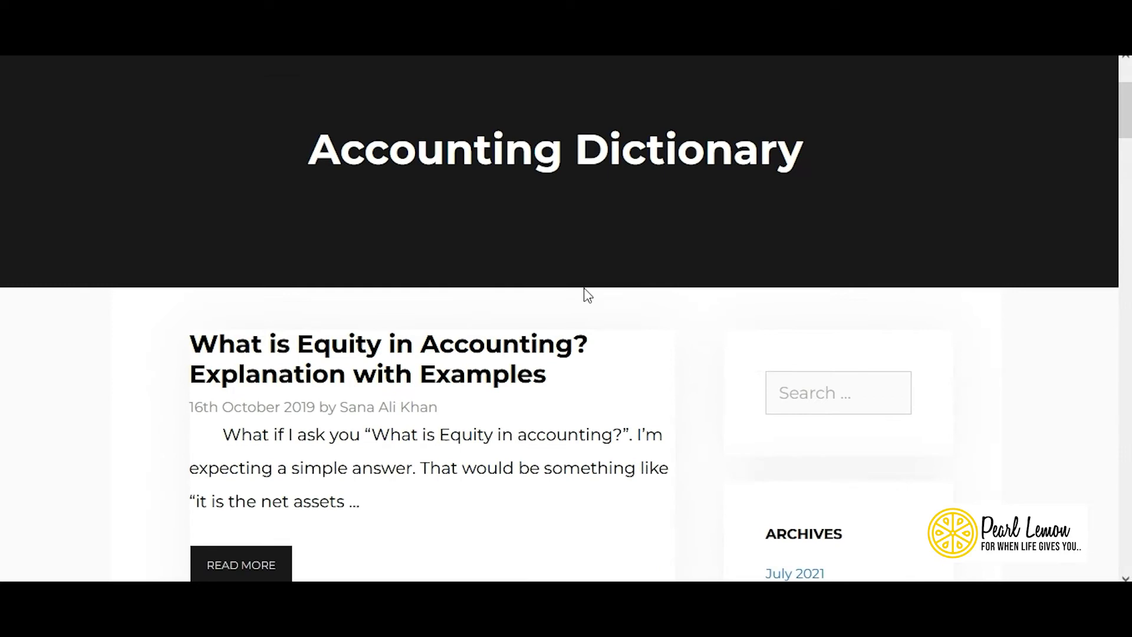
scroll(588, 294, down, 4)
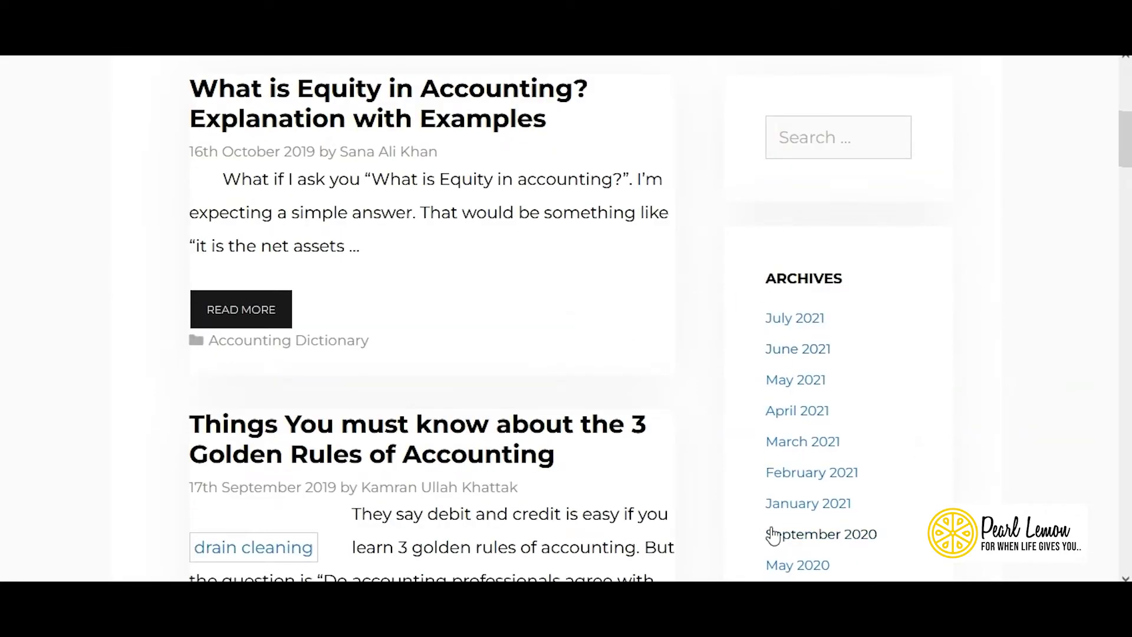
scroll(772, 535, up, 7)
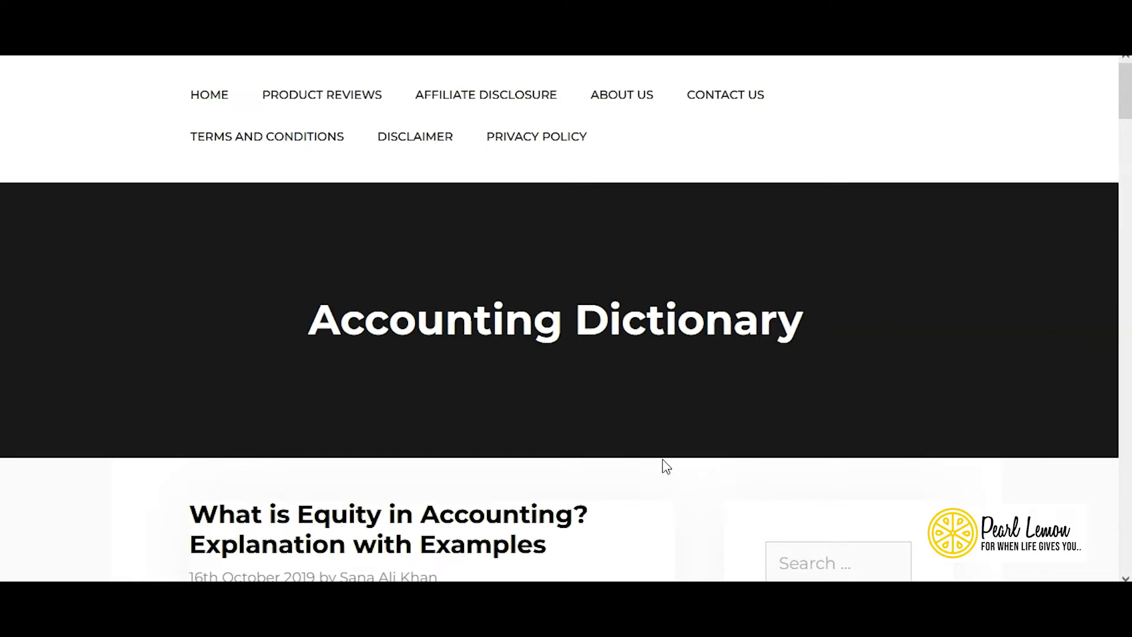
scroll(525, 292, down, 8)
scroll(532, 295, up, 8)
Return to the homepage and open all posts of the Audit & Assurance category
click(220, 103)
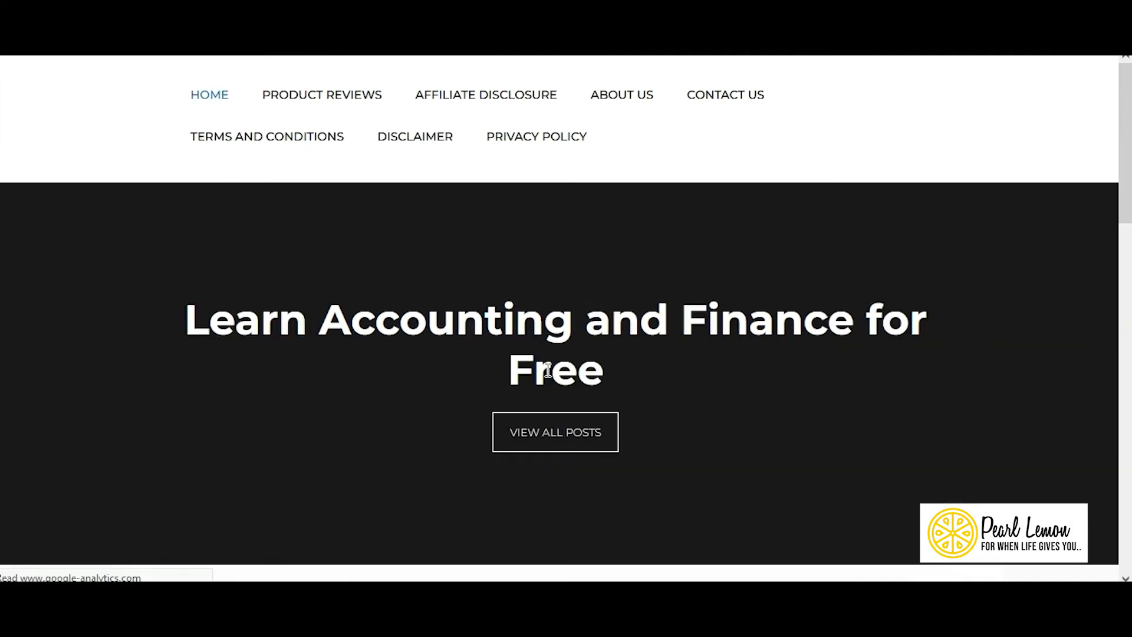
scroll(551, 377, down, 5)
scroll(721, 341, down, 4)
scroll(760, 319, up, 3)
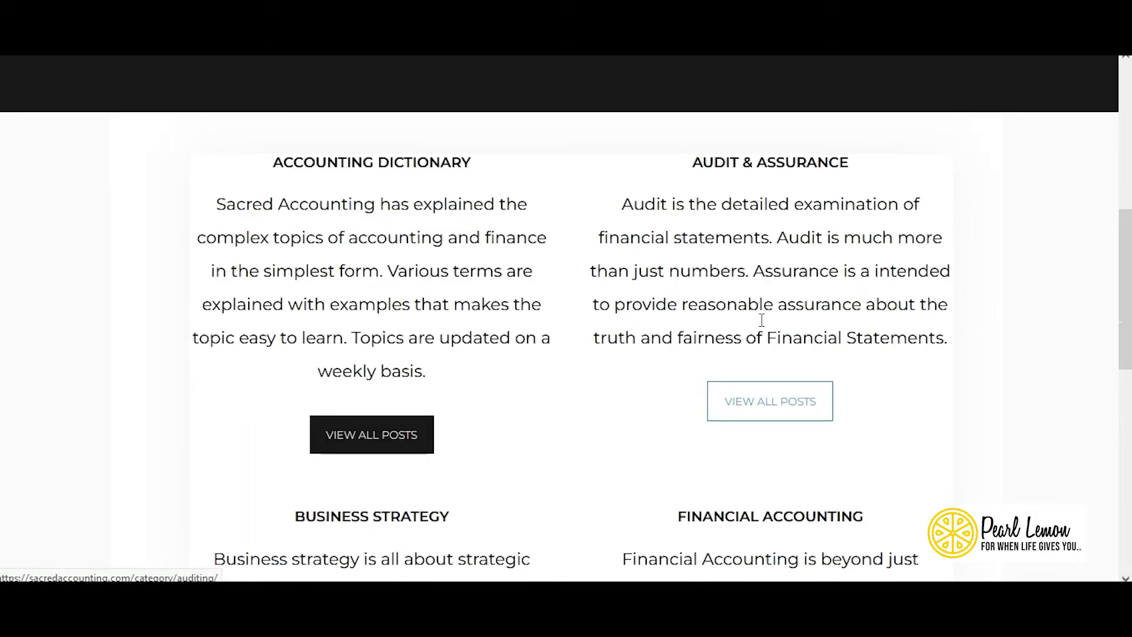
click(800, 439)
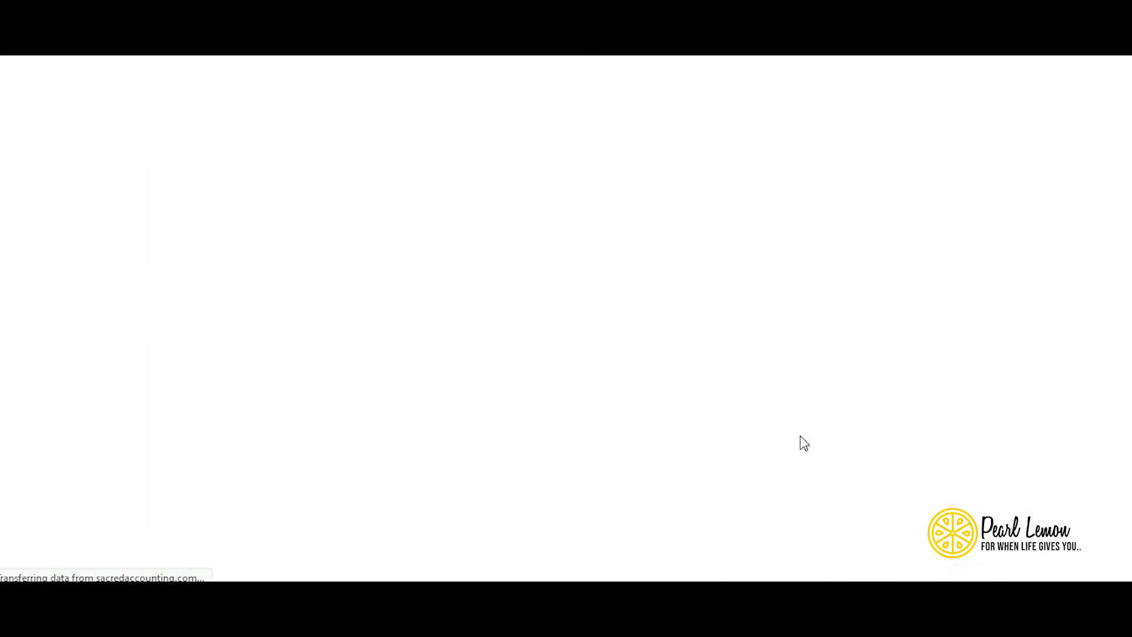
Examine the Auditing category page, checking its articles on audit assertions and audit trail and the Archives list
scroll(944, 475, down, 5)
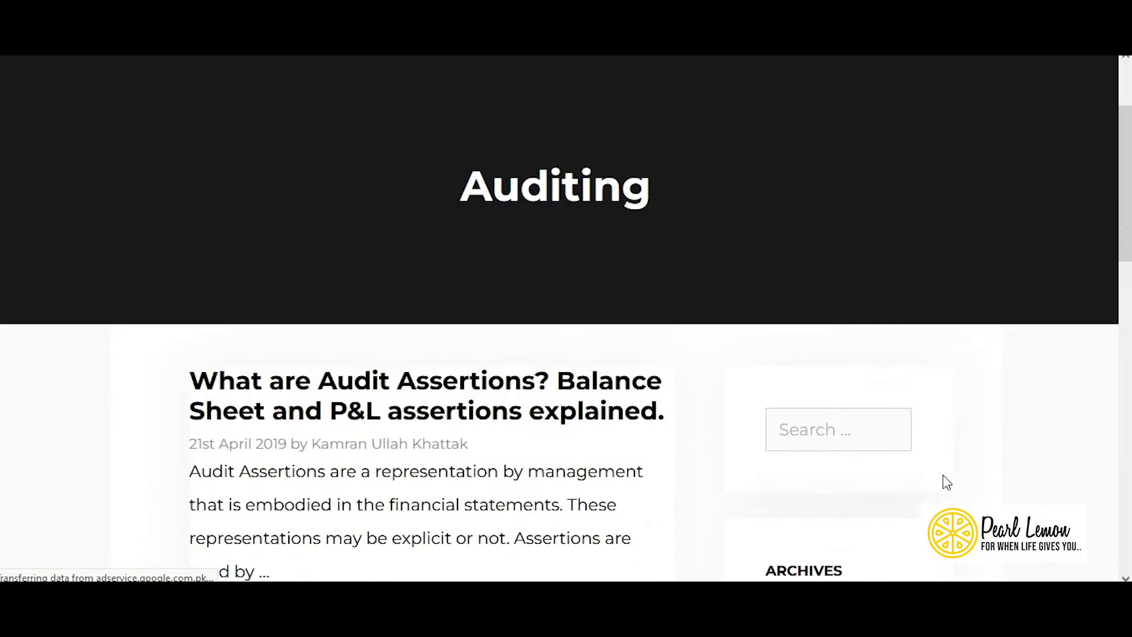
scroll(405, 187, down, 5)
scroll(384, 182, up, 4)
scroll(376, 345, down, 2)
scroll(376, 344, down, 2)
scroll(376, 344, down, 3)
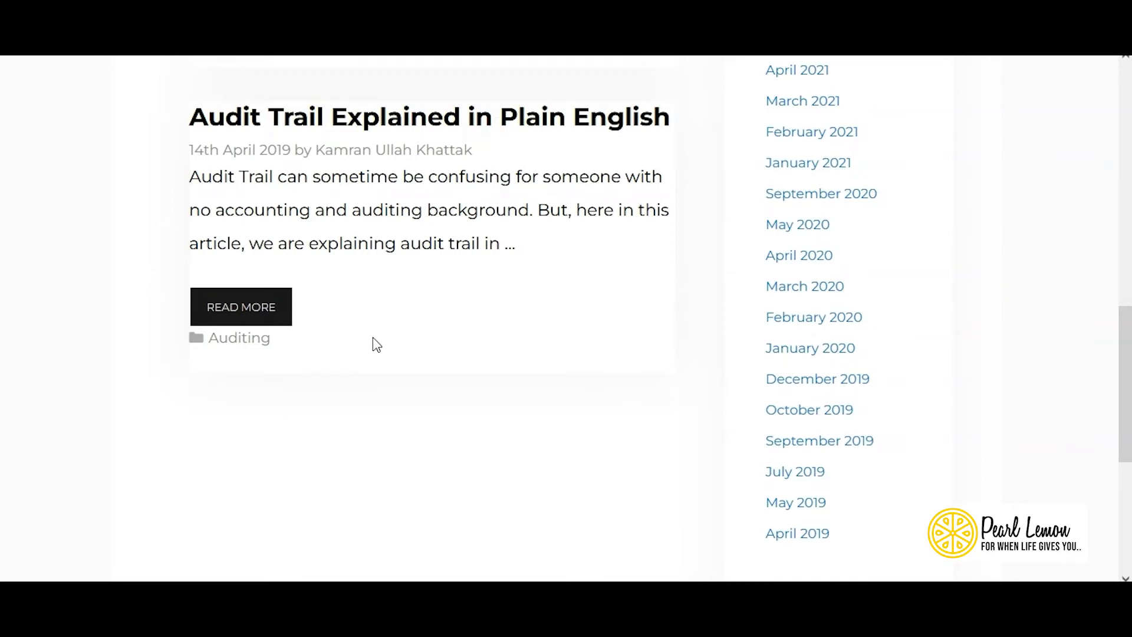
scroll(375, 344, up, 10)
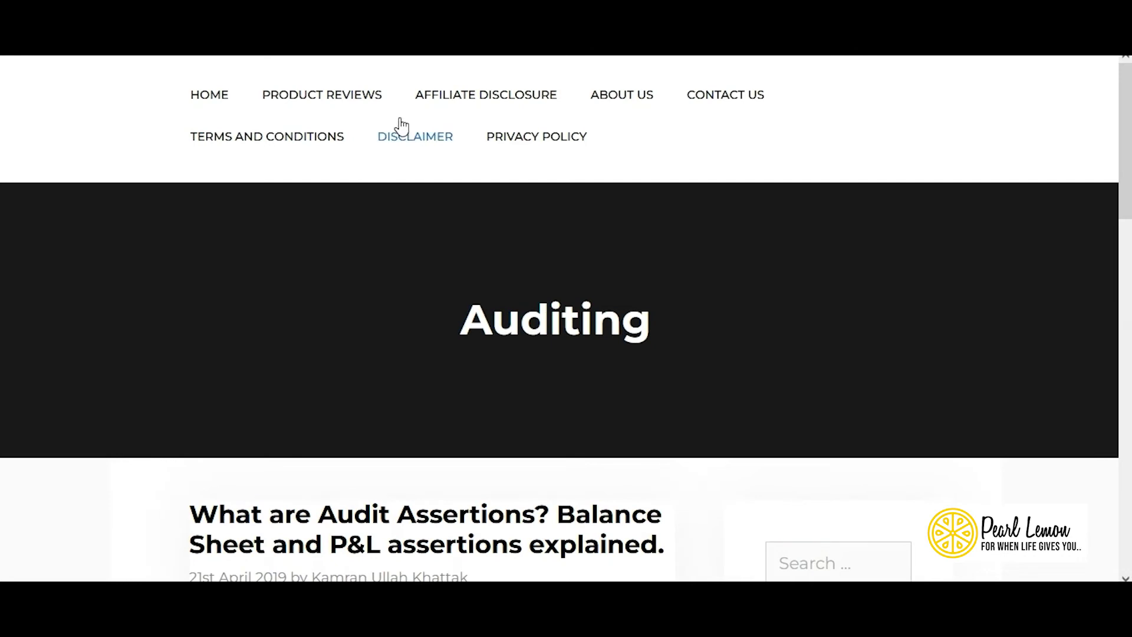
Return to the homepage and check the Business Strategy and Financial Accounting category sections
click(209, 111)
scroll(478, 328, down, 3)
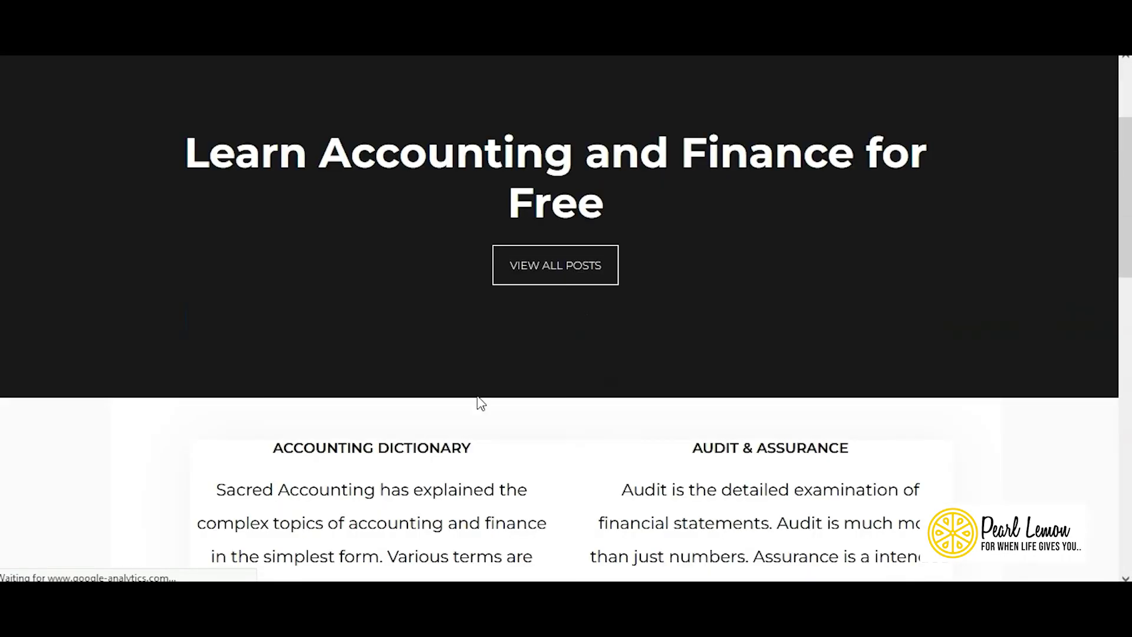
scroll(479, 365, down, 12)
click(392, 394)
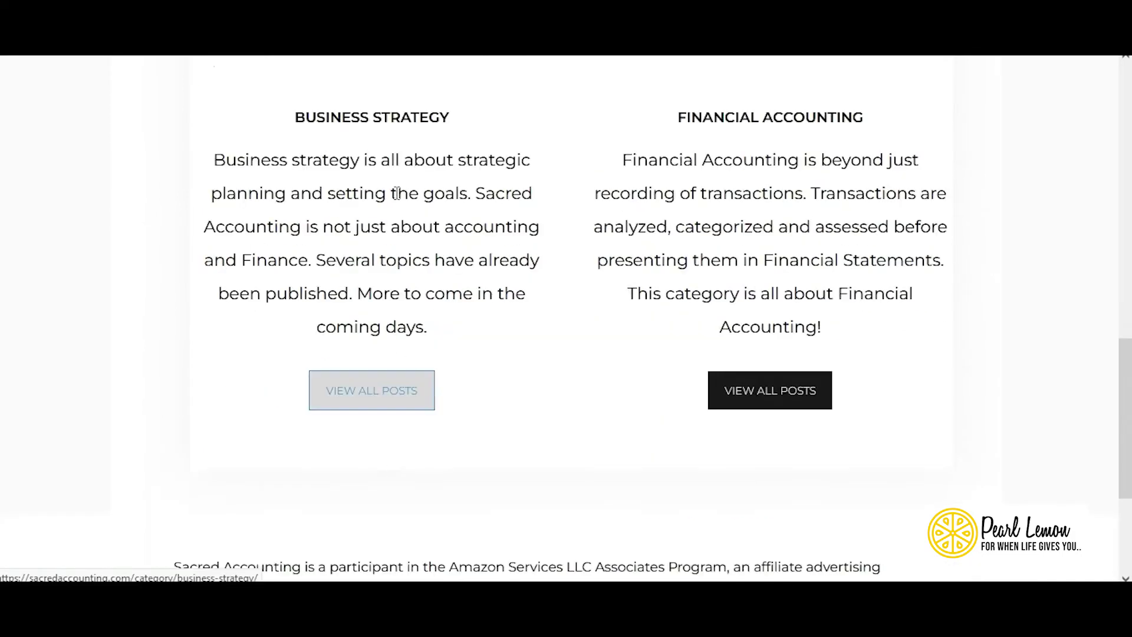
scroll(771, 407, down, 3)
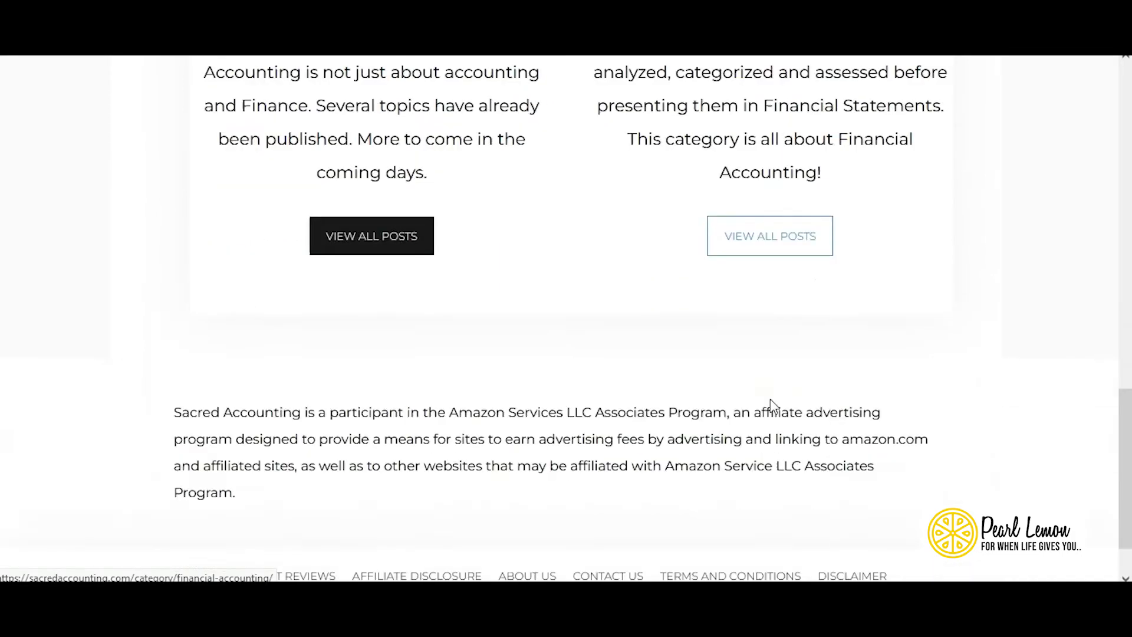
Highlight the Amazon Services LLC Associates Program disclosure above the homepage footer to examine it, then clear the selection
scroll(770, 399, down, 1)
drag(172, 343, 342, 422)
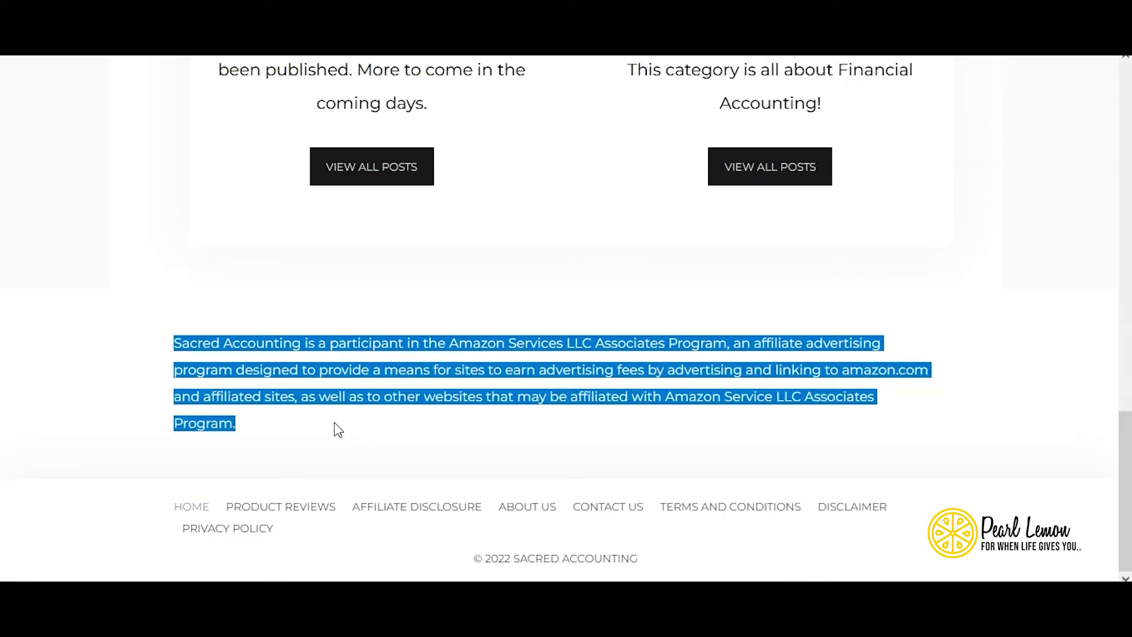
click(326, 315)
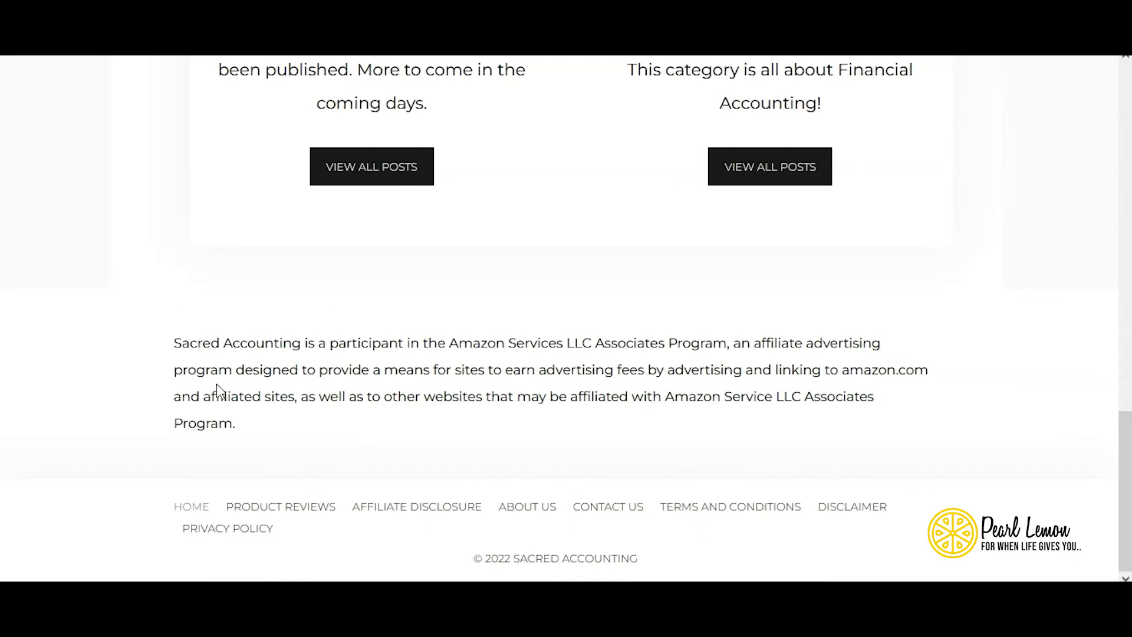
Look over the homepage from its headline to its footer and highlight the Amazon affiliate disclosure paragraph again
scroll(288, 431, up, 10)
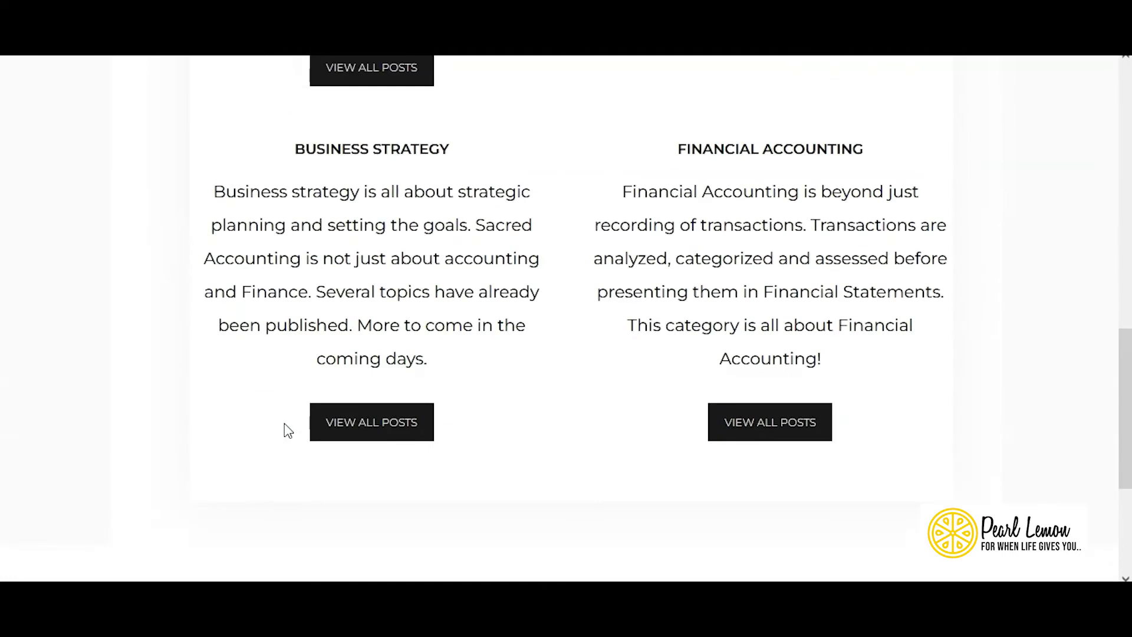
scroll(289, 407, up, 6)
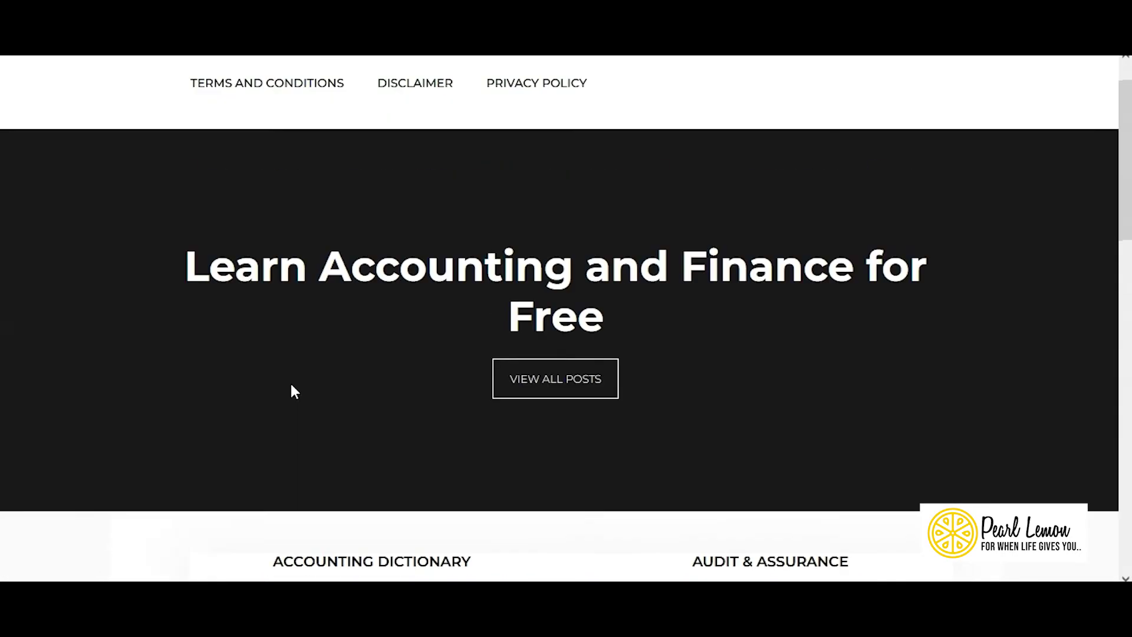
scroll(344, 356, down, 10)
scroll(339, 348, down, 5)
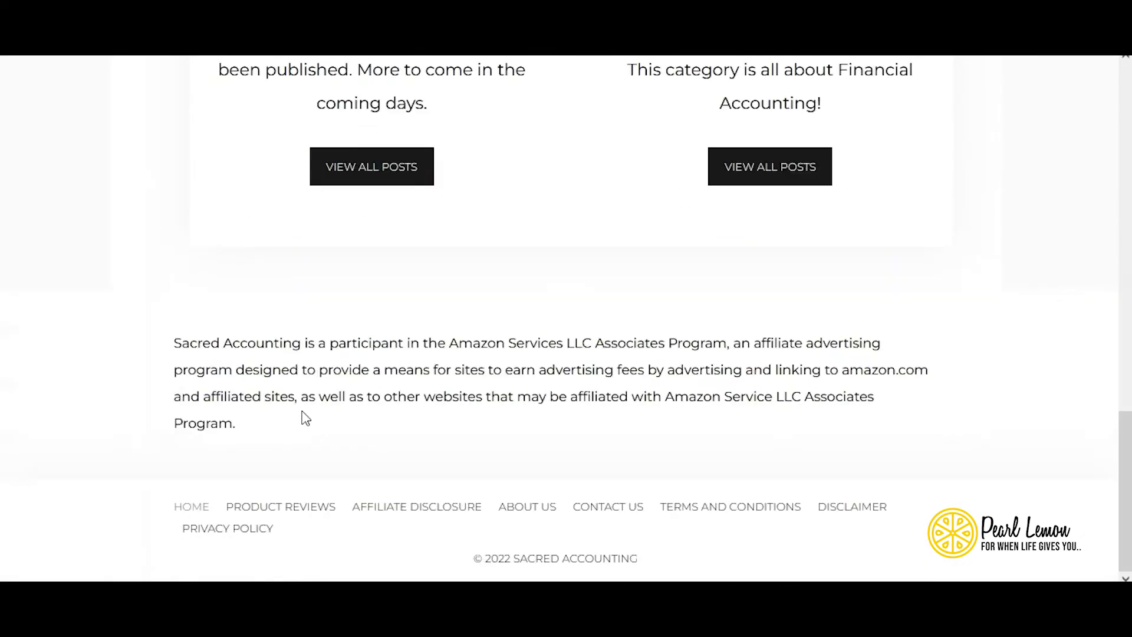
drag(173, 343, 268, 425)
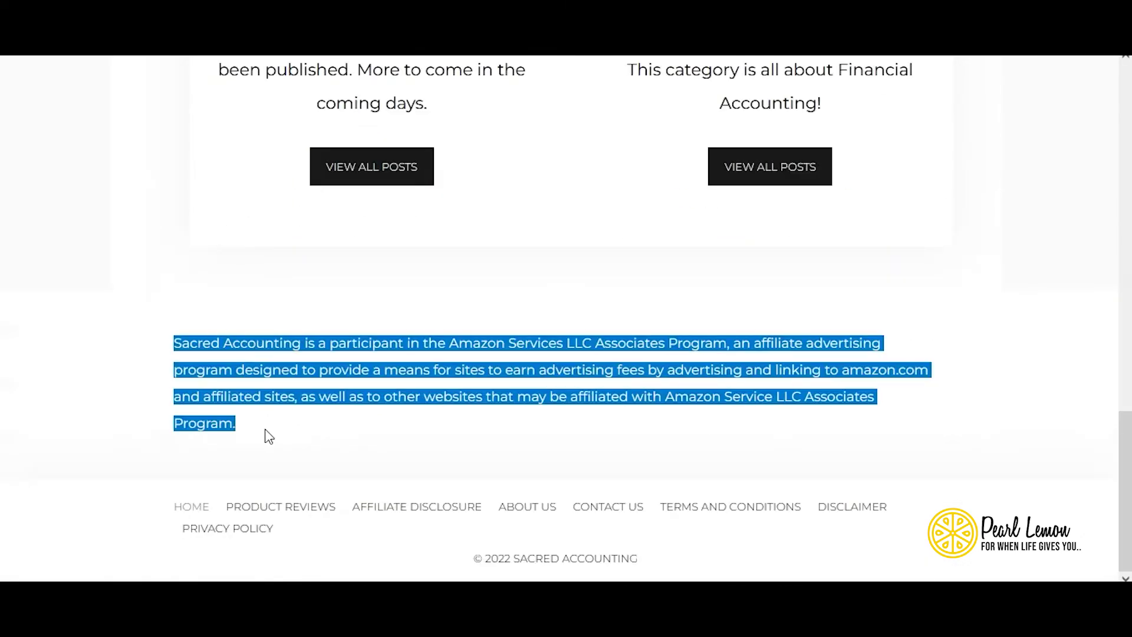
Compare the homepage's four category sections and their descriptions with the highlighted affiliate disclosure
scroll(351, 354, up, 11)
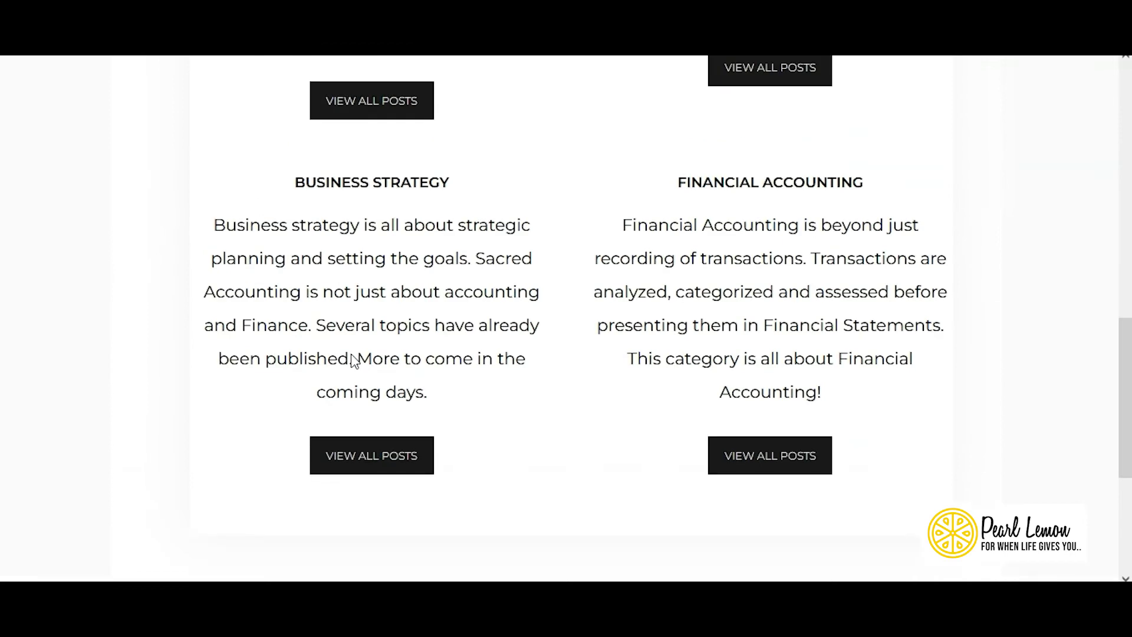
scroll(353, 354, down, 5)
scroll(352, 354, down, 6)
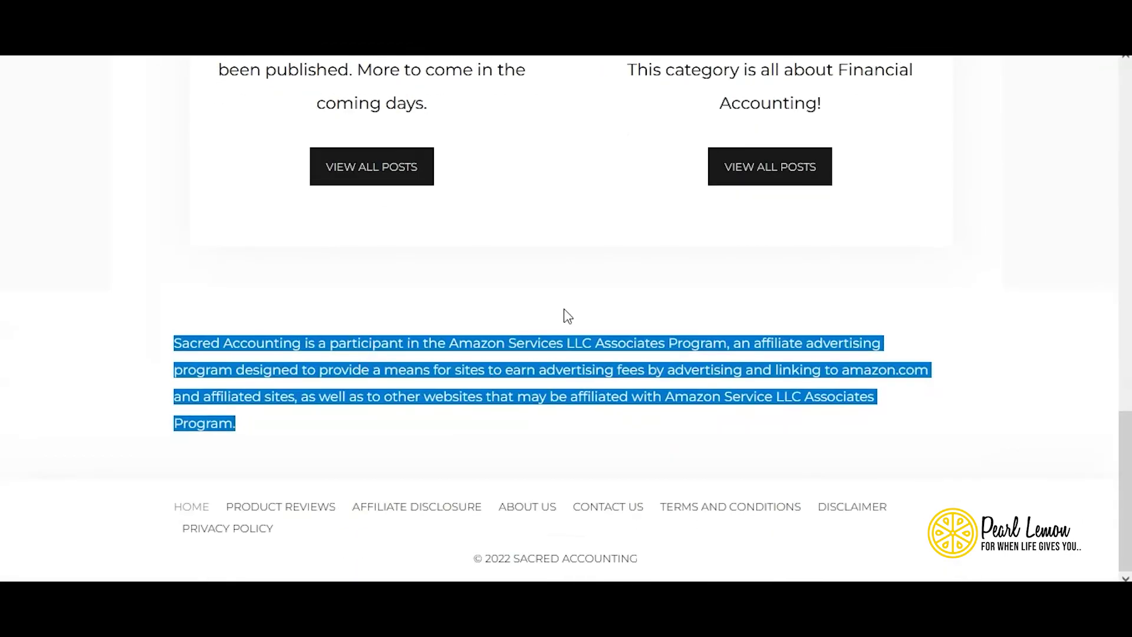
scroll(565, 312, up, 5)
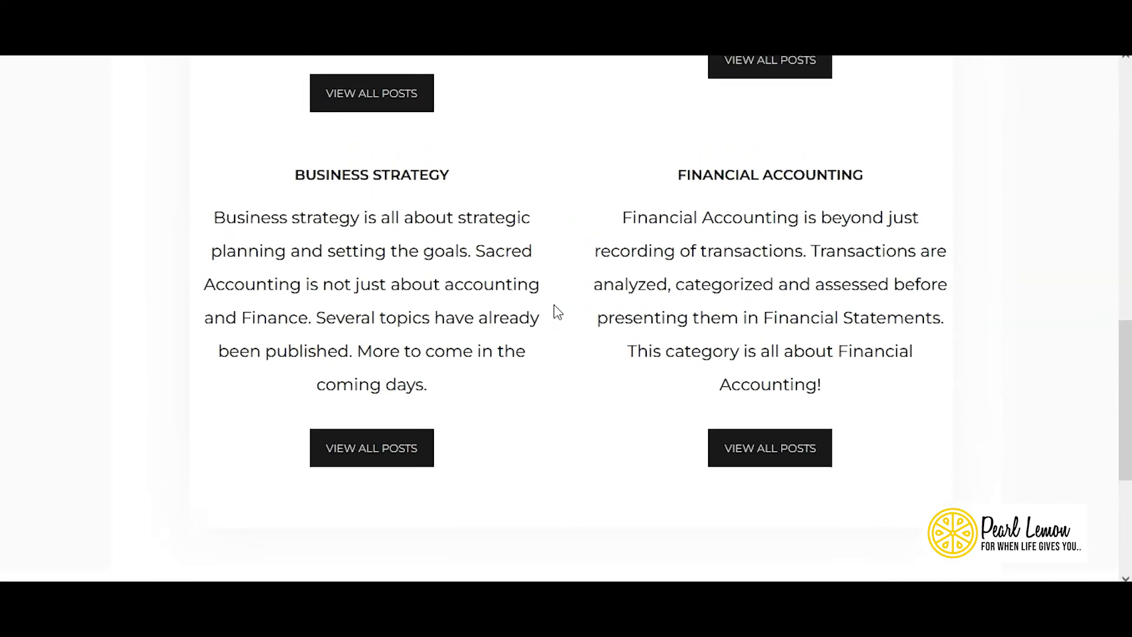
scroll(554, 306, up, 10)
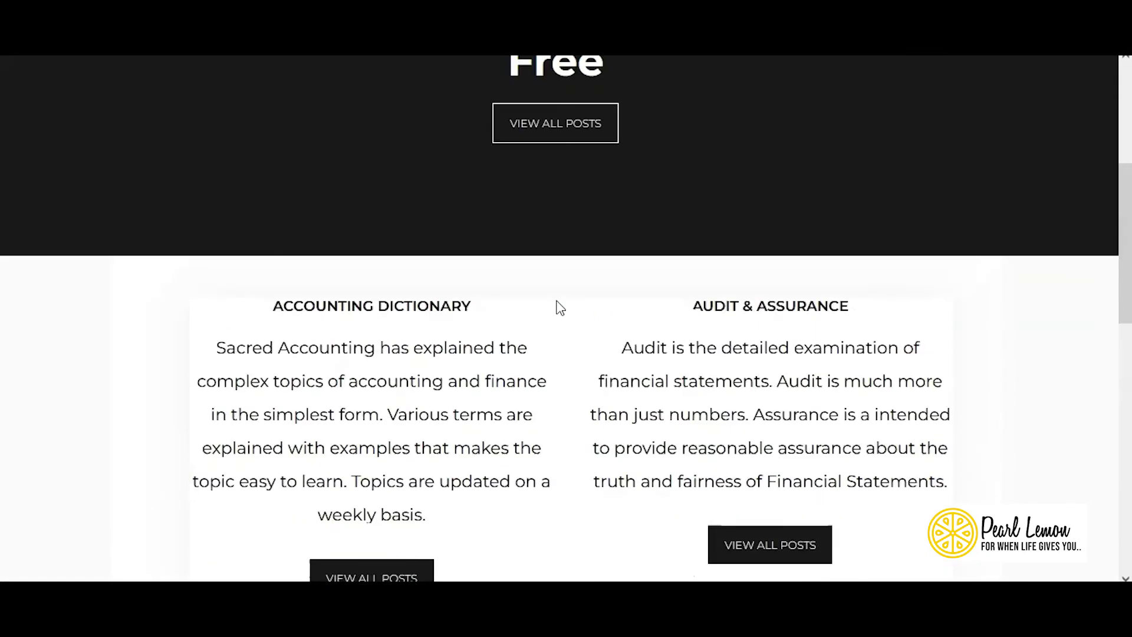
scroll(559, 295, up, 1)
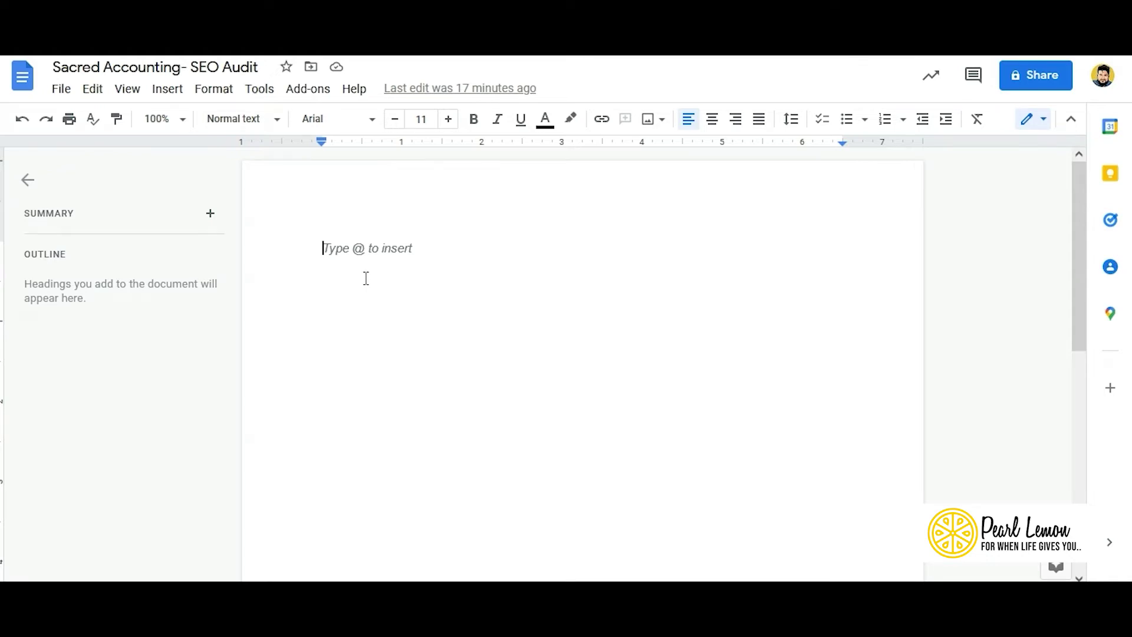
In the Google Docs document "Sacred Accounting- SEO Audit", write the opening line "Homepage Analysis (By just looking at the Homepage)"
text(Hoempage)
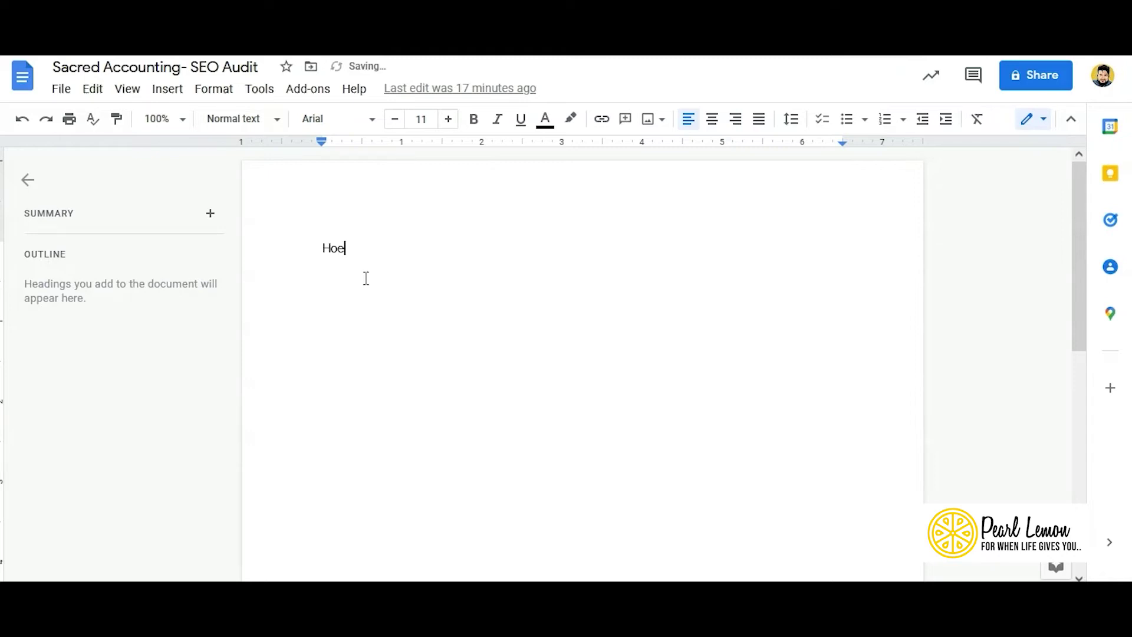
key(BackSpace)
key(BackSpace)
key(BackSpace)
key(BackSpace)
key(BackSpace)
key(BackSpace)
text(mepage )
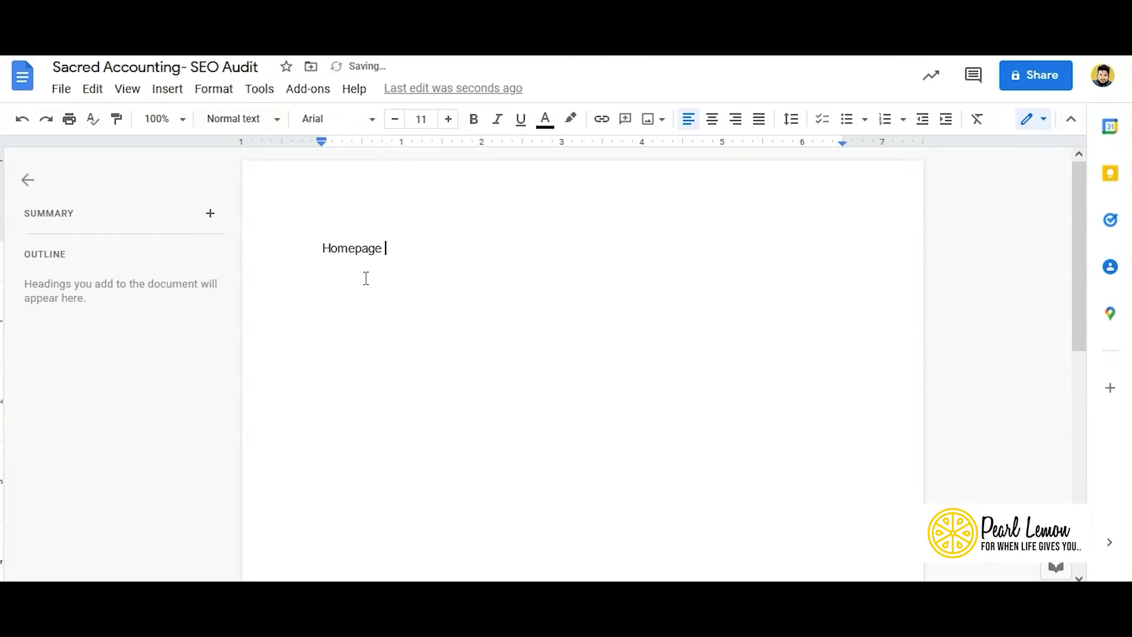
text(Analysis (By just l)
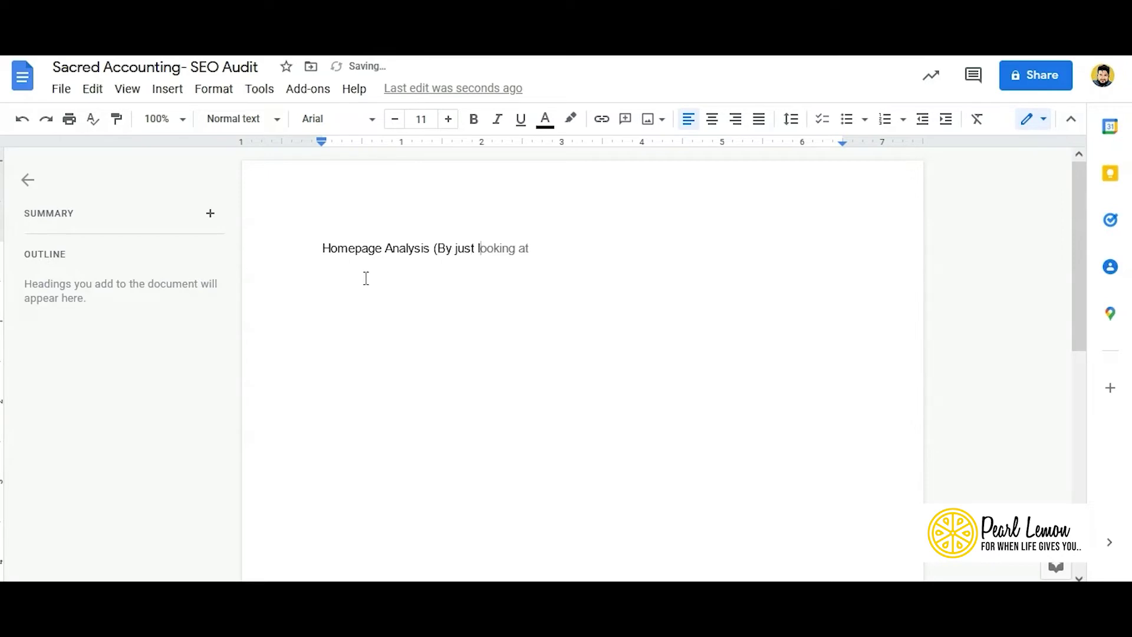
key(Tab)
text(the Homepage))
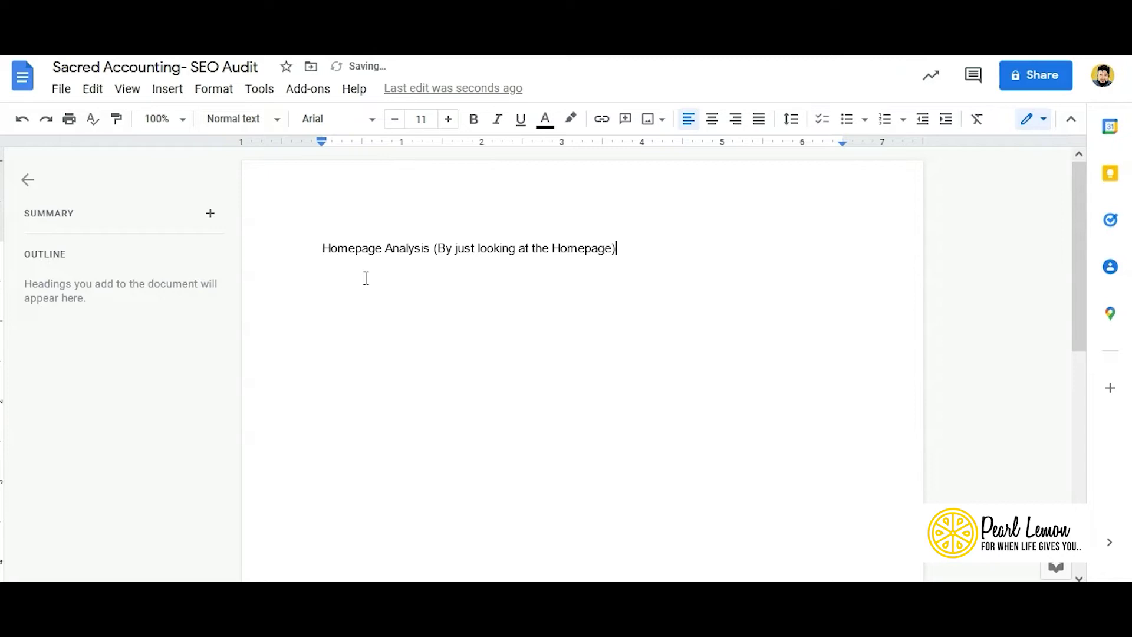
Format the line "Homepage Analysis (By just looking at the Homepage)" as Heading 2 and continue on the line below it
key(Return)
triple_click(679, 254)
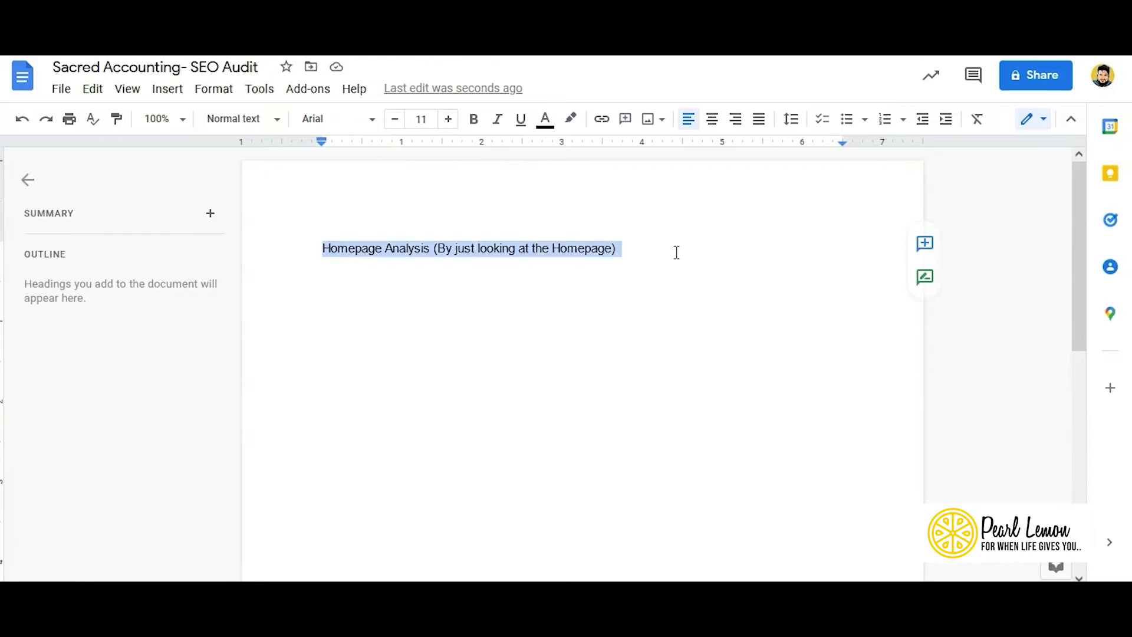
click(257, 121)
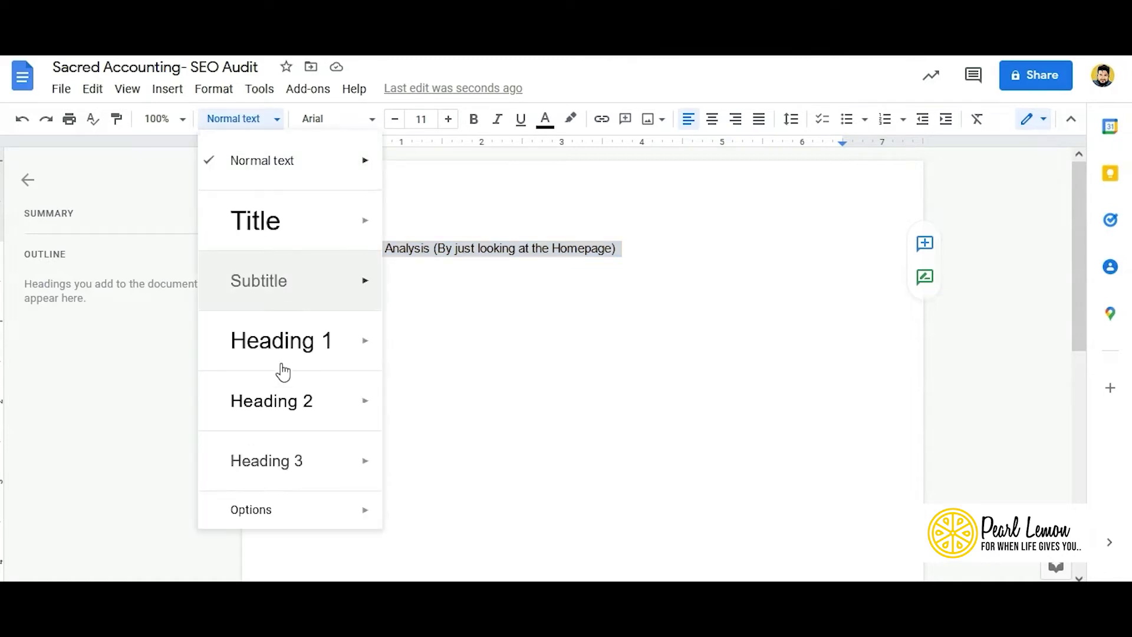
click(291, 406)
click(363, 318)
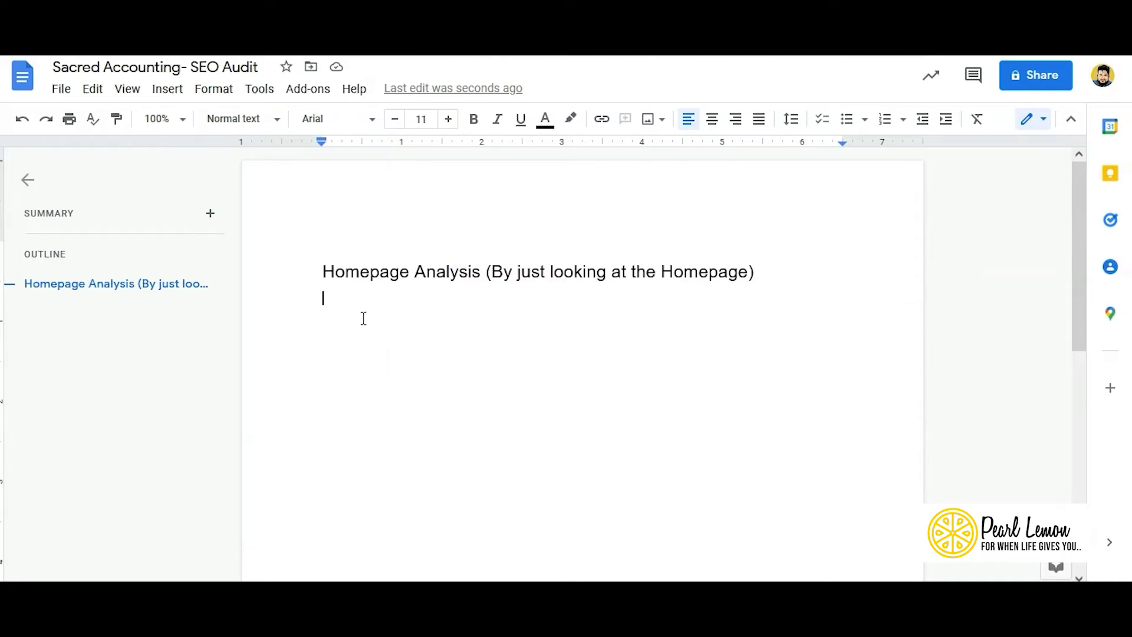
Begin the first note under the heading with "The top navigation has 2 rows"
text(The navigation)
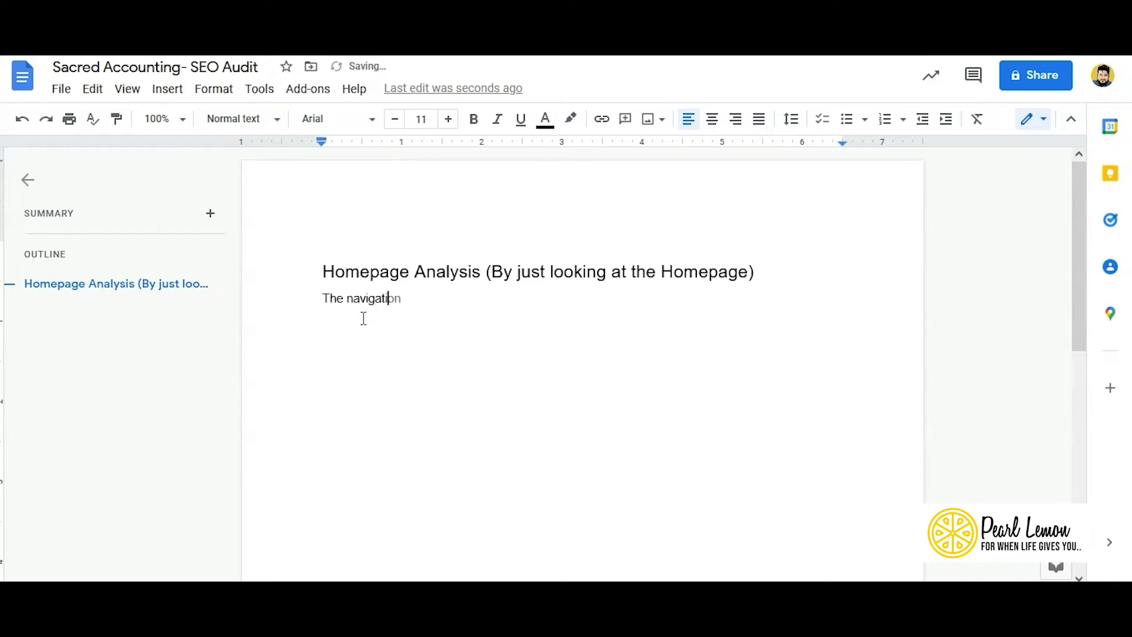
text( ju)
key(BackSpace)
key(BackSpace)
text(top)
click(446, 298)
text(is 2)
key(BackSpace)
key(BackSpace)
key(BackSpace)
key(BackSpace)
text(has 2 line)
key(BackSpace)
key(BackSpace)
key(BackSpace)
key(BackSpace)
text(rows )
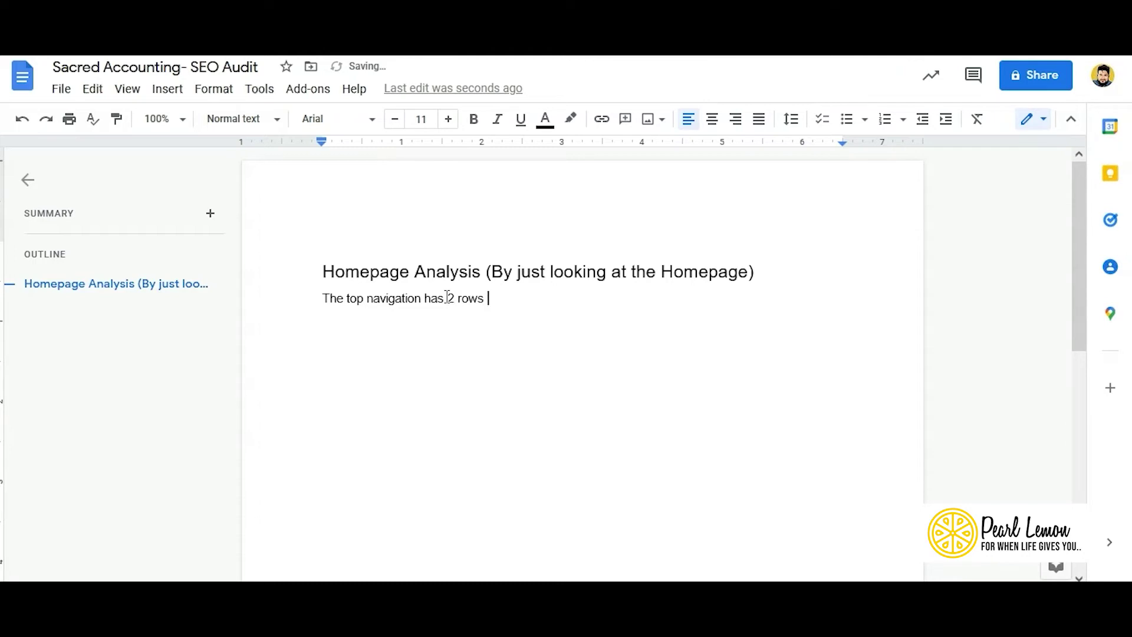
Complete the navigation note with "currently, I recommend removing some page and making it a one liner (row)"
text(currently, I recommed)
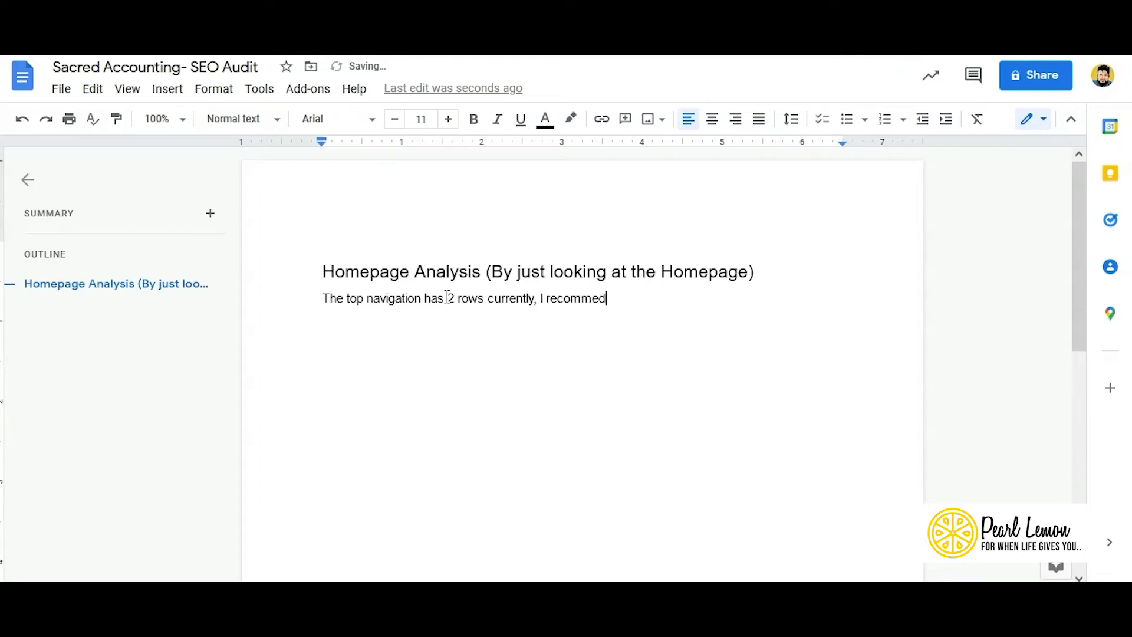
key(BackSpace)
text(nd removing some page )
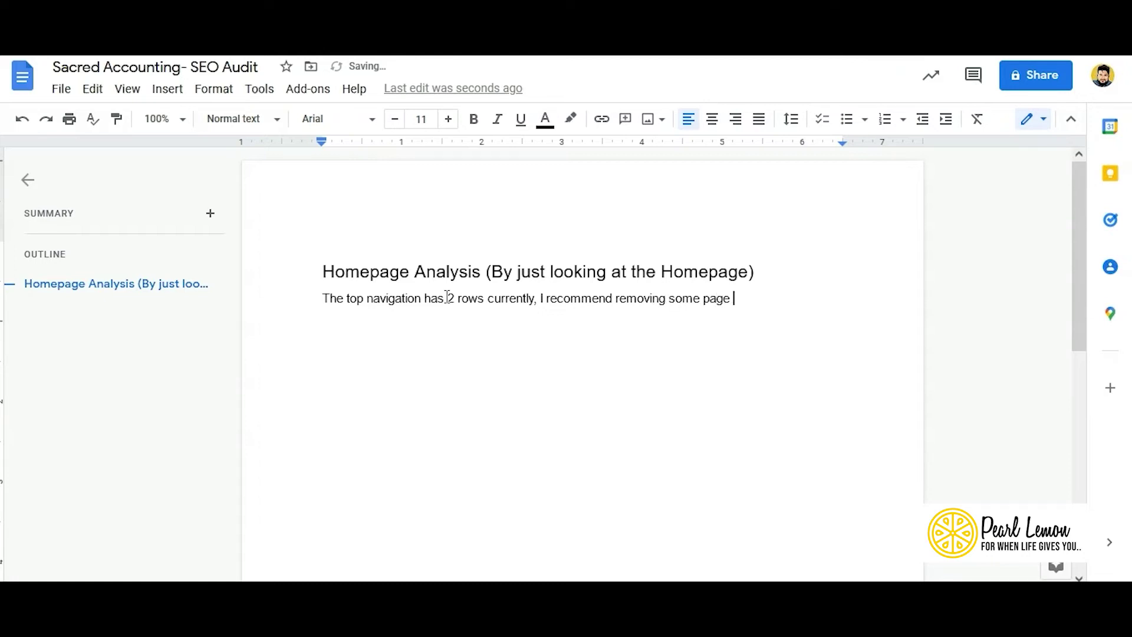
text(and making it a one liner (row)
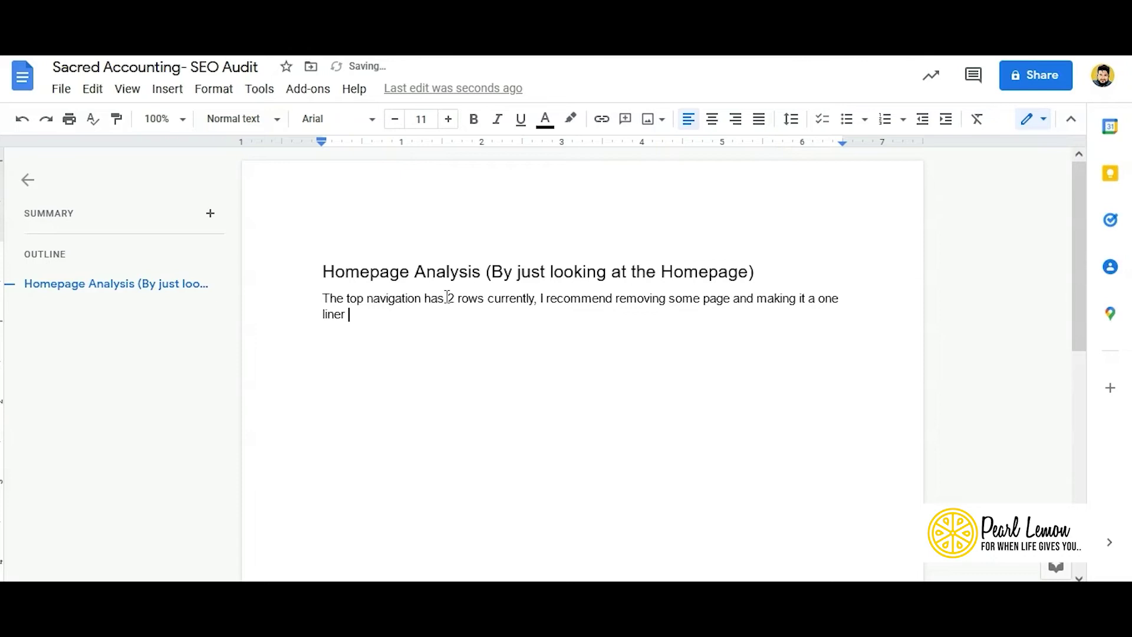
text())
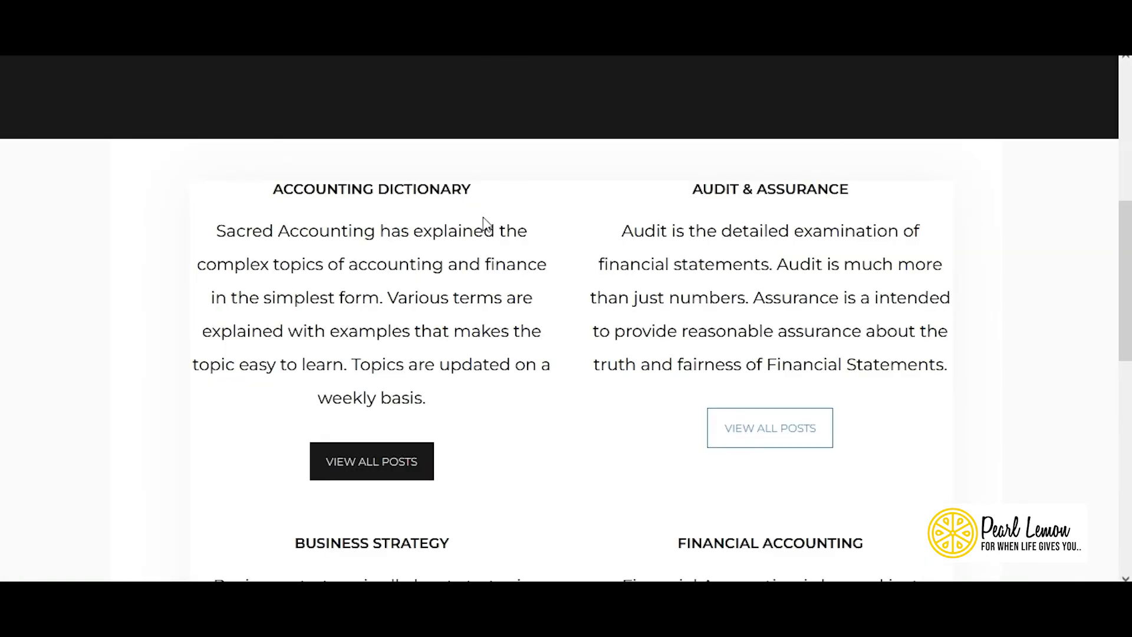
Capture the homepage's two-row top navigation with Snipping Tool and paste the image below the navigation note in the audit document
scroll(485, 221, up, 10)
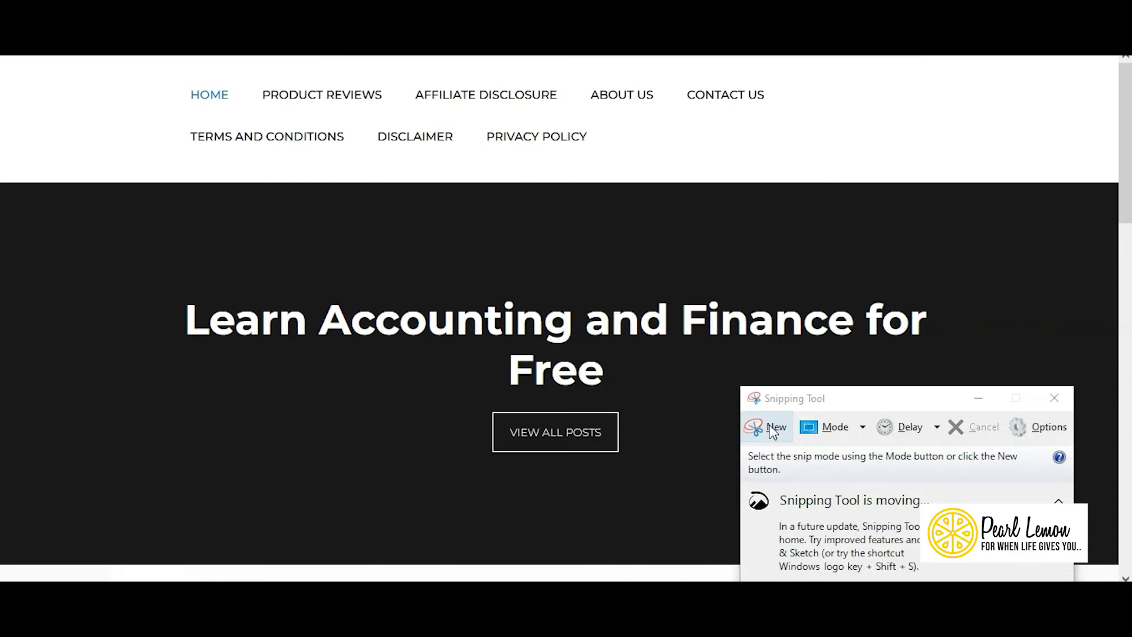
click(772, 431)
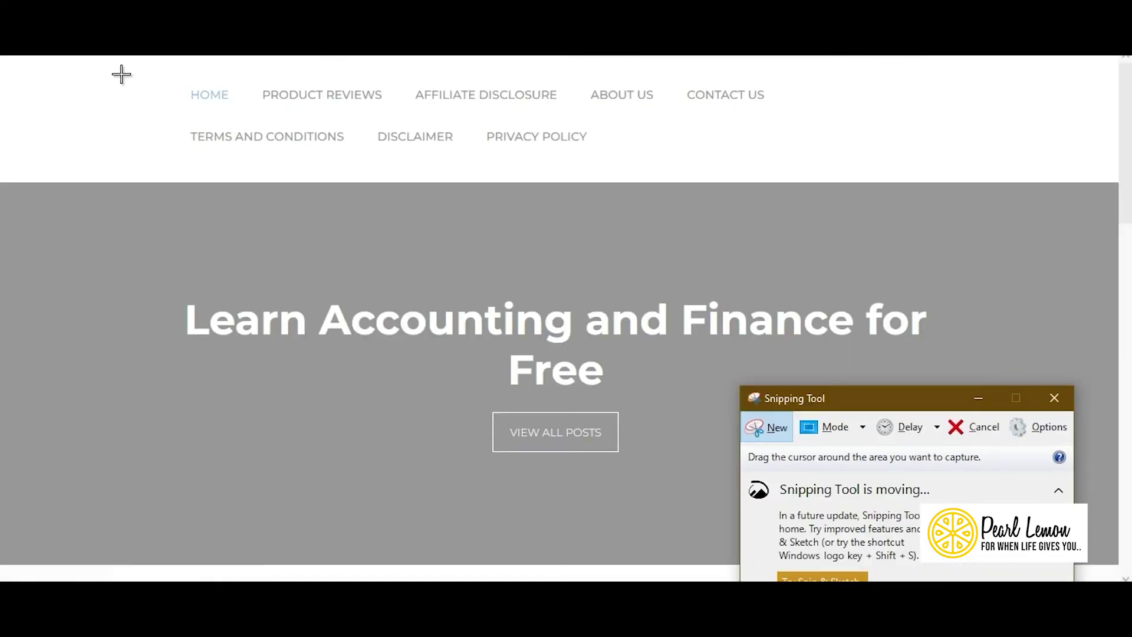
drag(21, 59, 1123, 183)
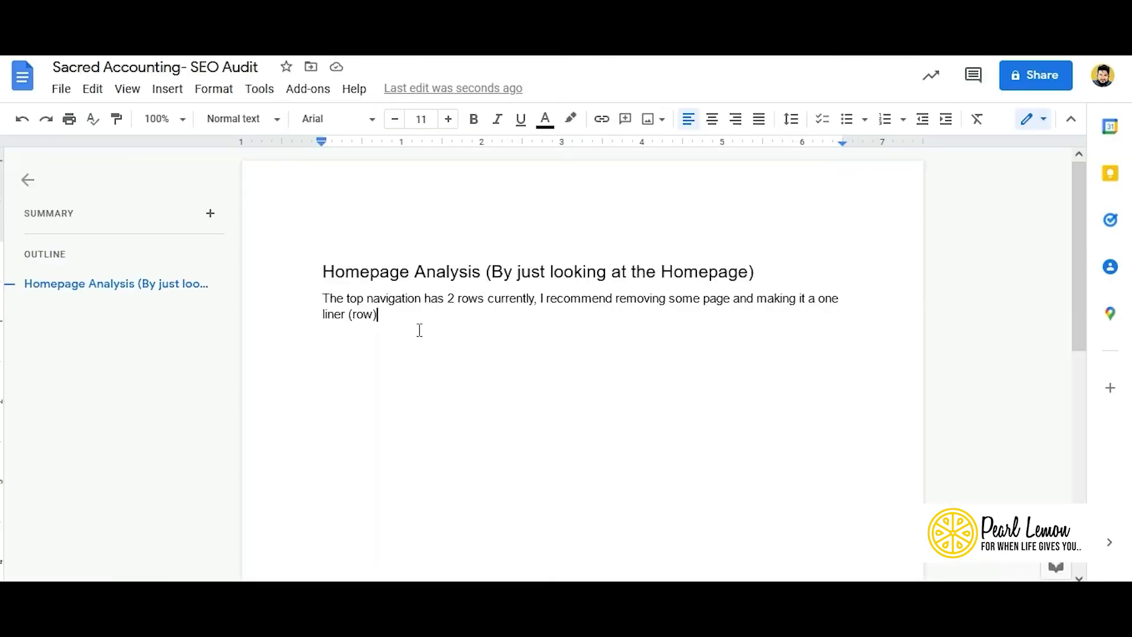
key(Return)
key(ctrl+v)
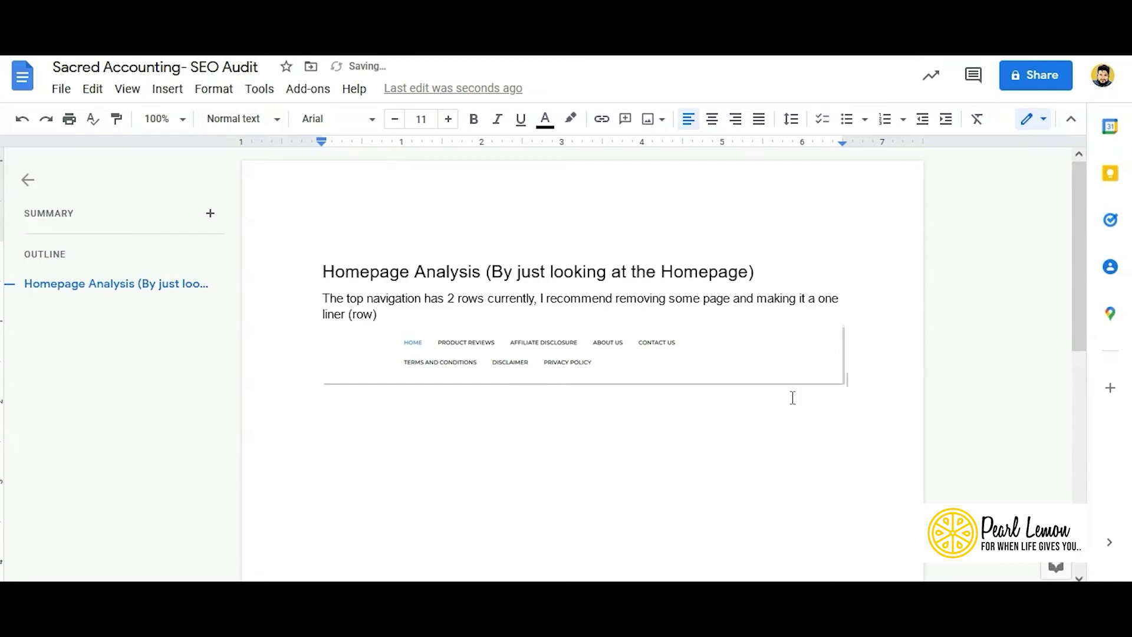
Below the pasted image, start a paragraph with "I also recommend to use above the fold area to showcase"
key(Return)
text(I also recommend to use above the fo)
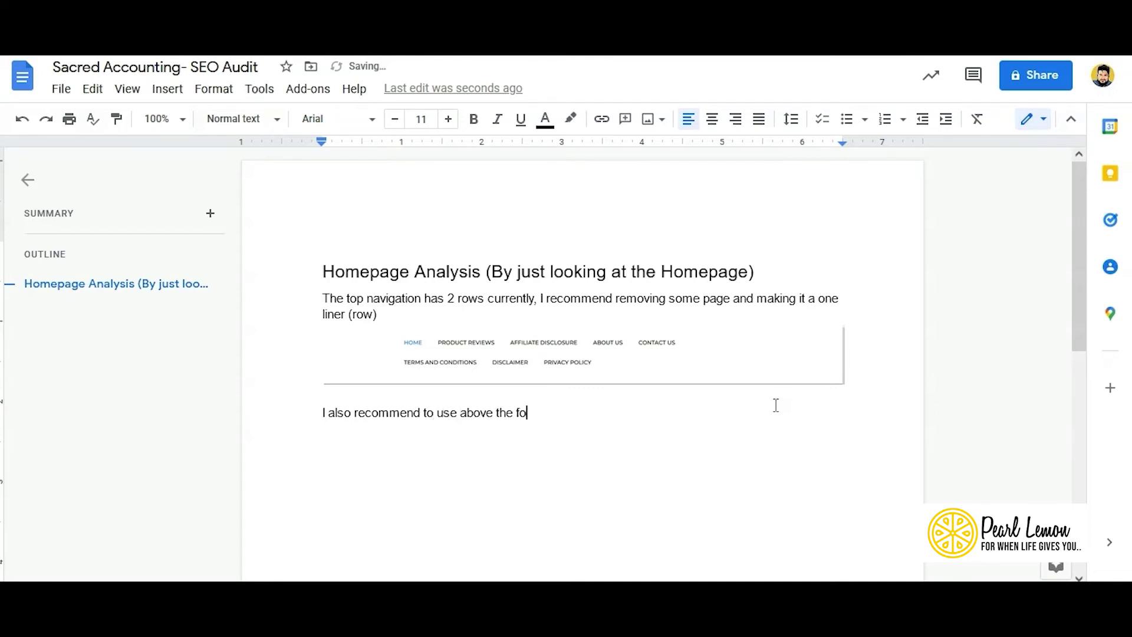
text(ld area to showcase )
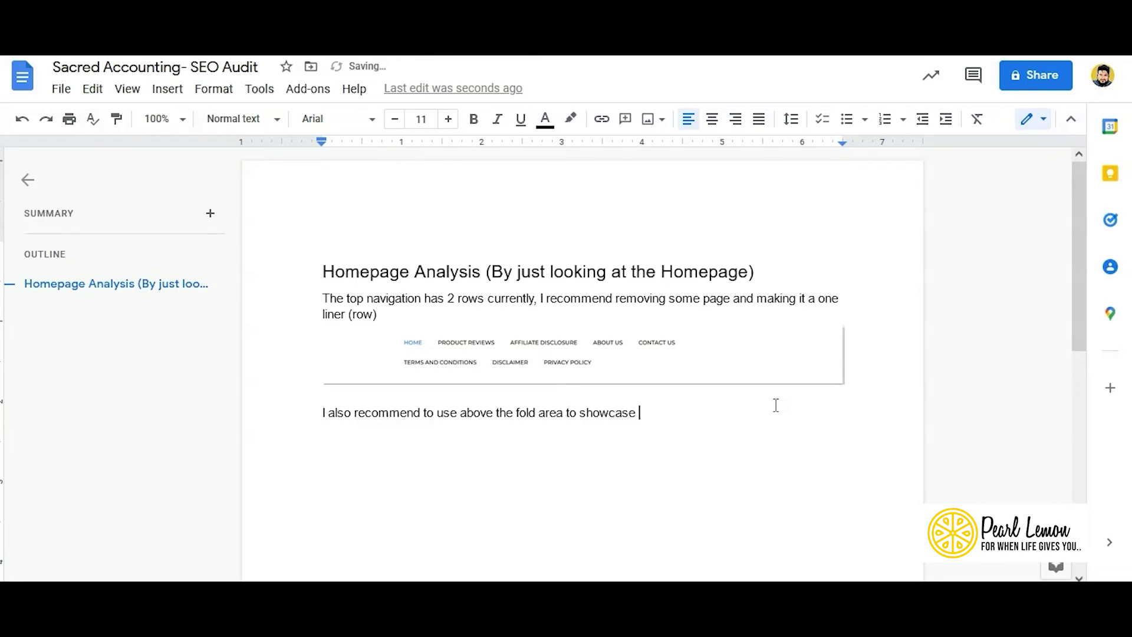
Complete the sentence with "how can different users get benefit from the site rather than just saying “Learn Accounting and Finance for Free”."
text(how can different users get ben)
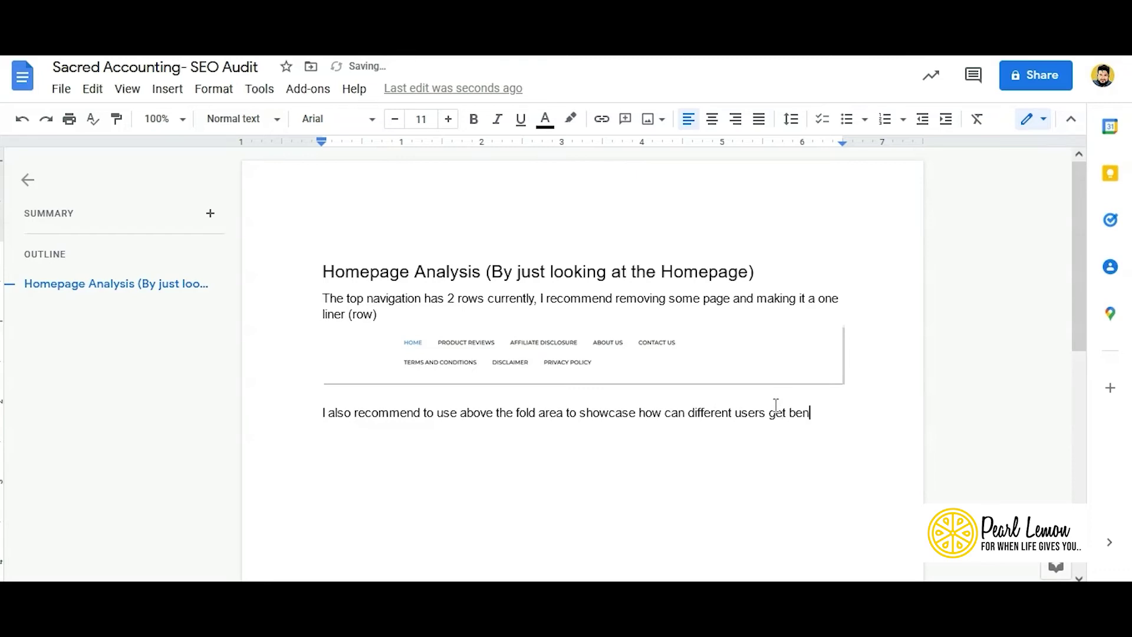
text(eiffit from the site rather than)
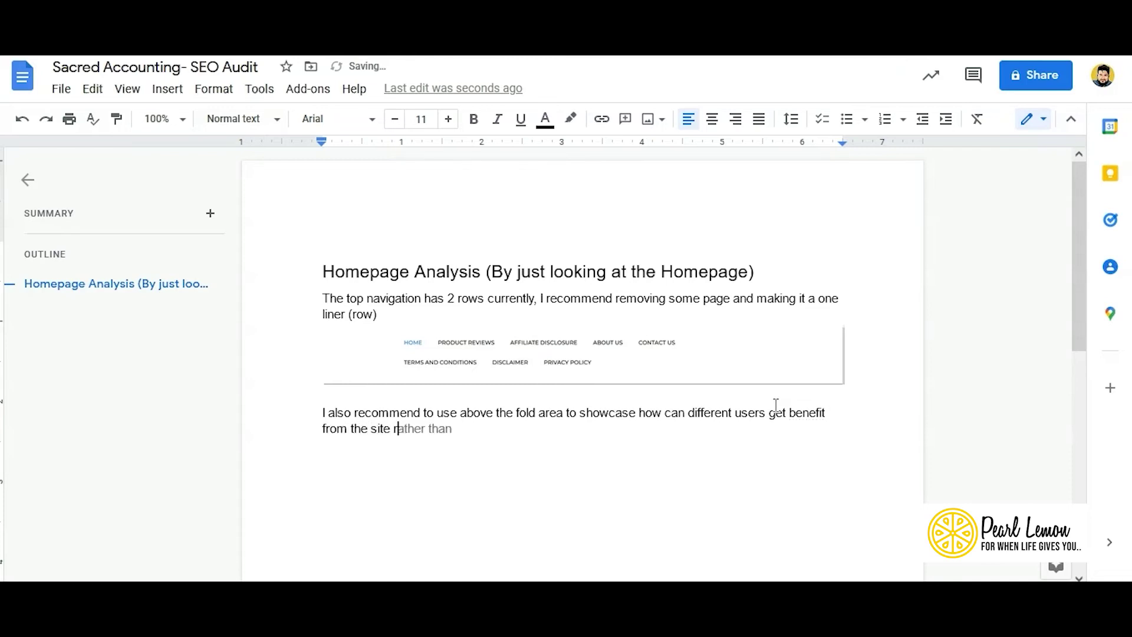
text( just saying)
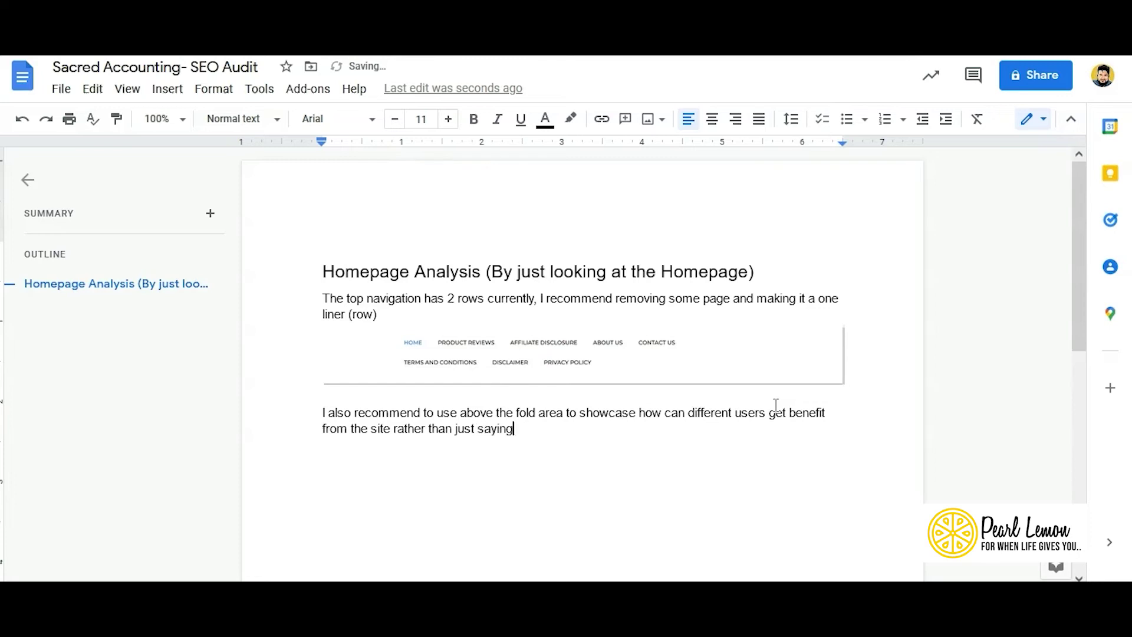
text( "Learn Accounting and Finance for Free”.)
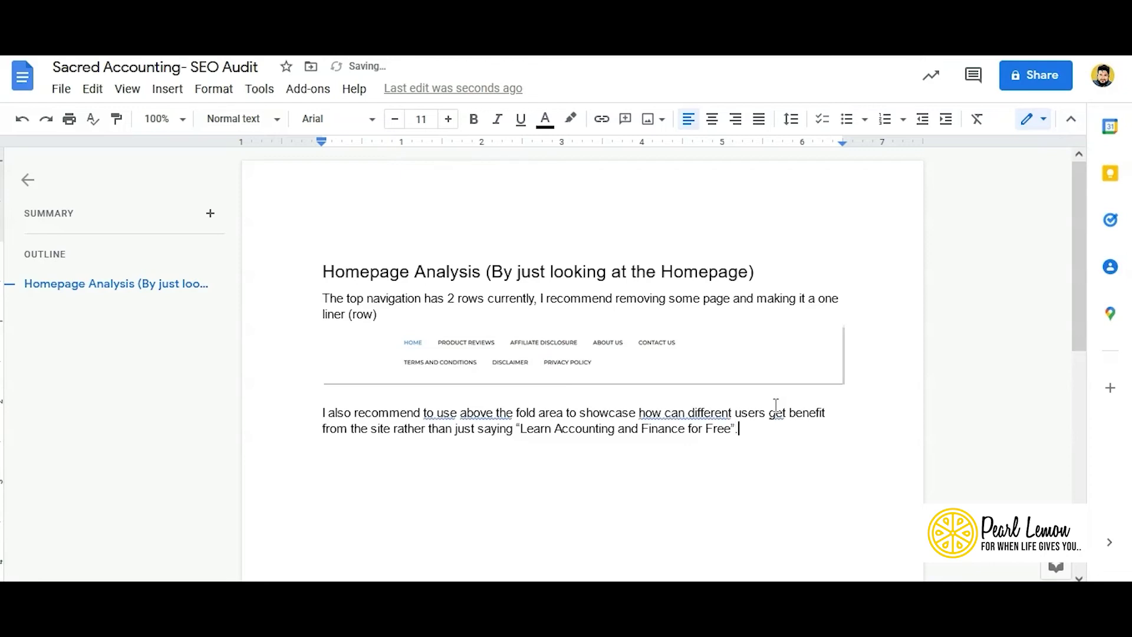
Start a new paragraph with "When I visited some category pages like Accounting Dictionary and Auditing and Assurance"
key(Return)
text(When I visited some cate)
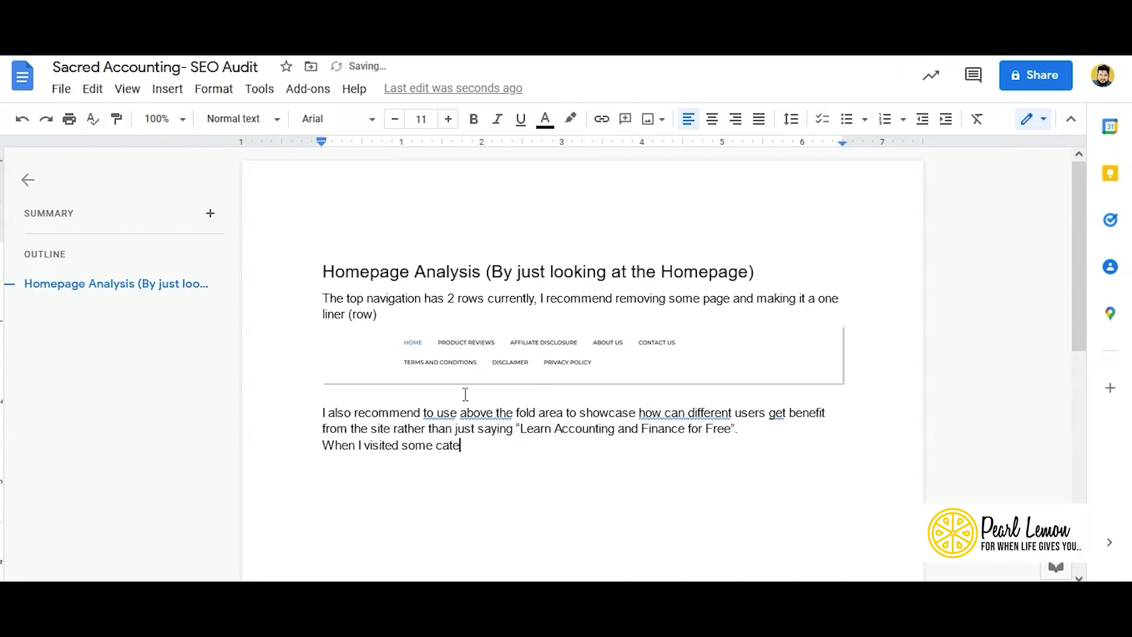
text(gory pages like Account)
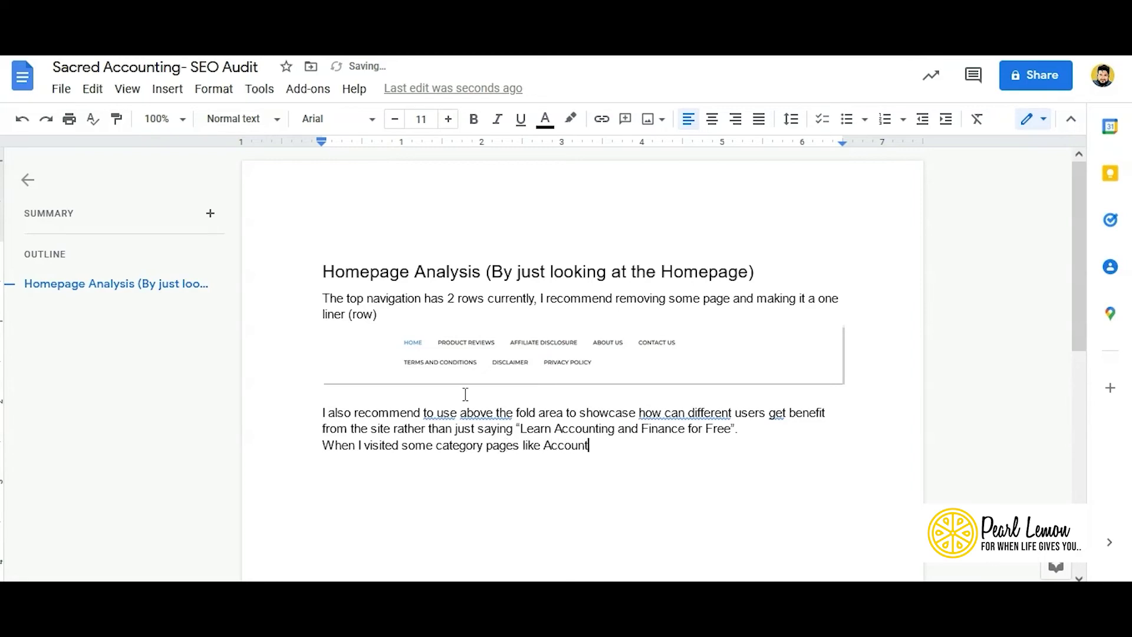
text(ing Dictionary and )
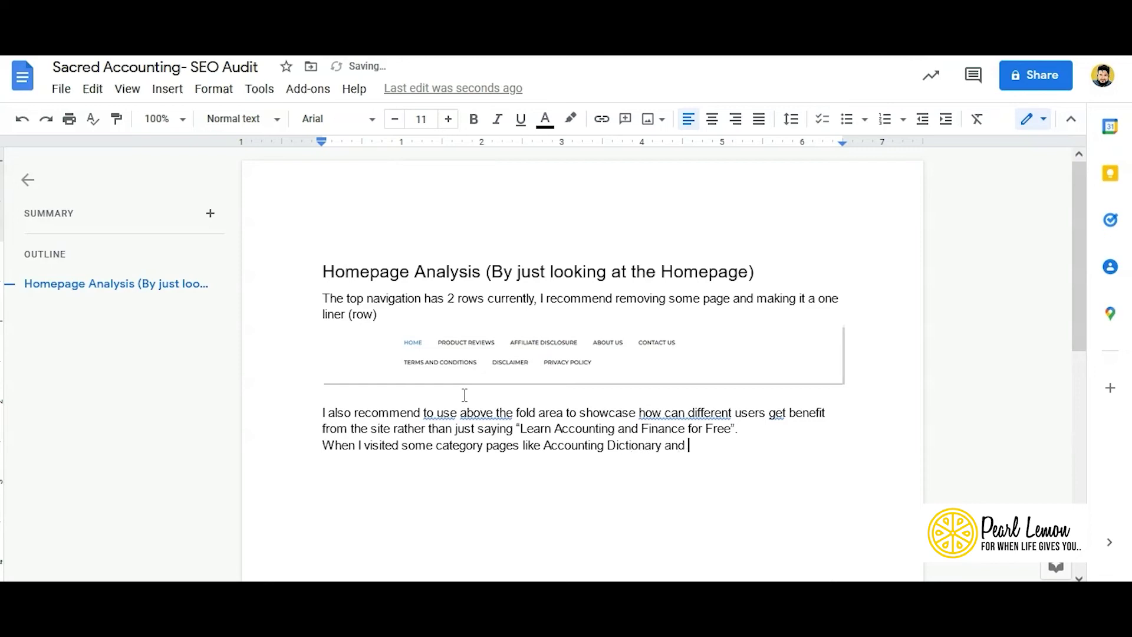
text(Auditing and Assu)
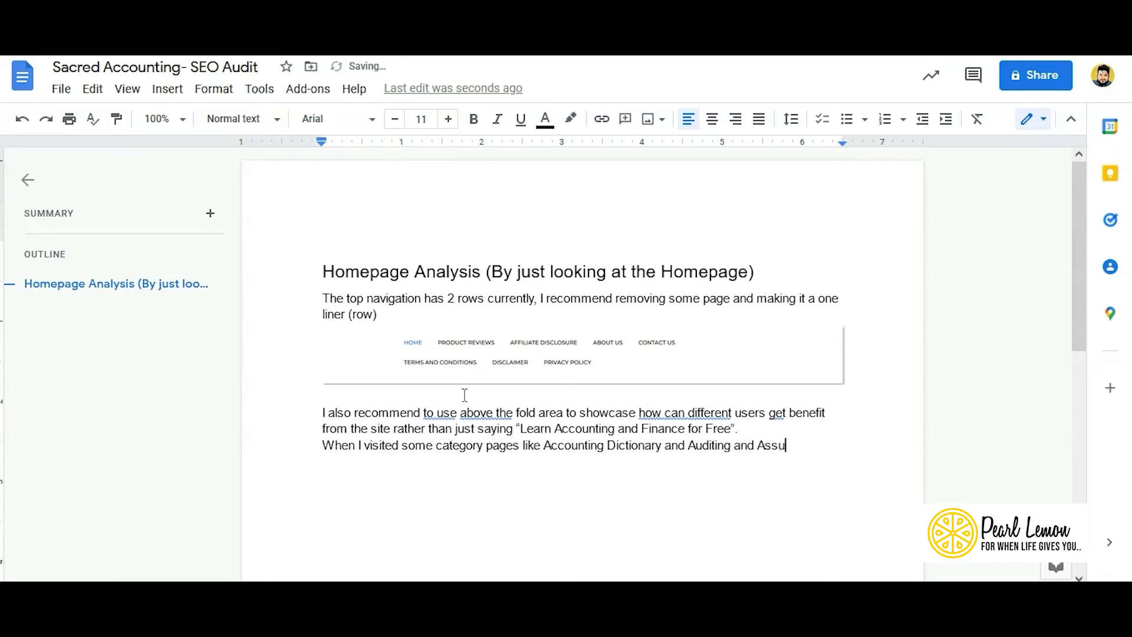
text(rance)
Replace the "and" between "Accounting Dictionary" and "Auditing and Assurance" with "&"
click(690, 445)
key(BackSpace)
key(BackSpace)
key(BackSpace)
key(BackSpace)
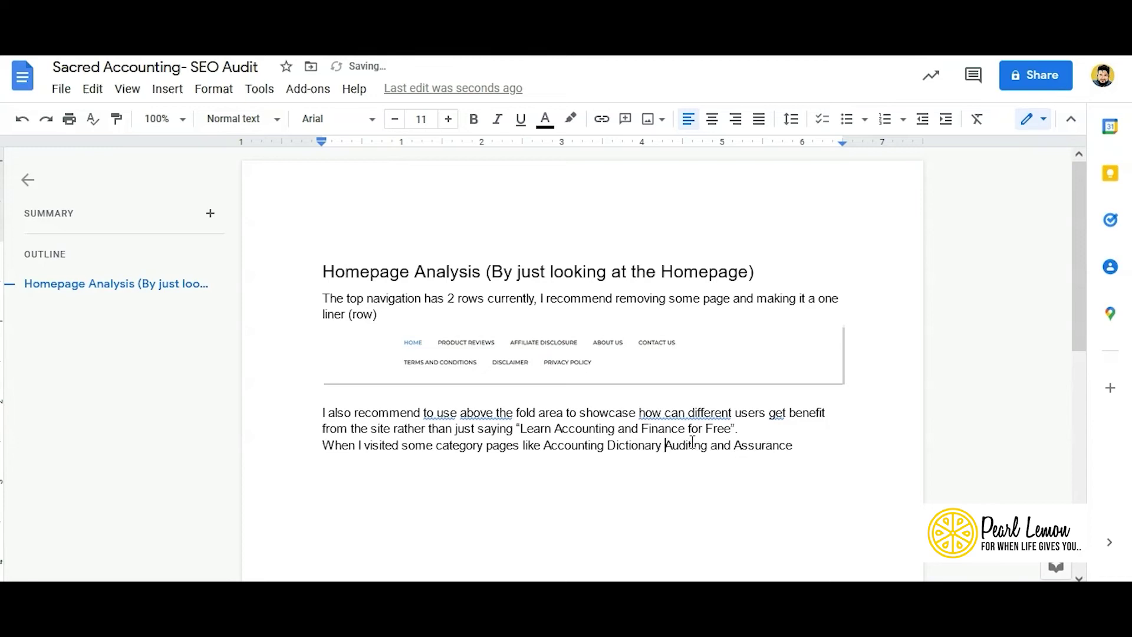
text(&)
Continue the category pages sentence with ", I found out that featured images seem to be broken"
click(824, 442)
text(, I)
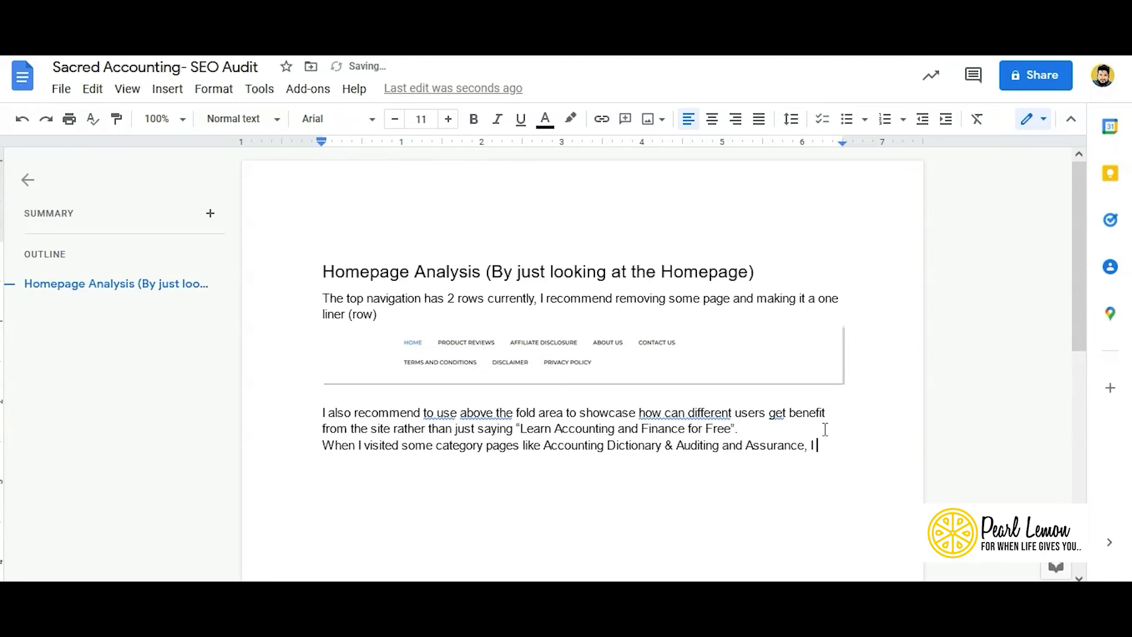
text( found out that featur)
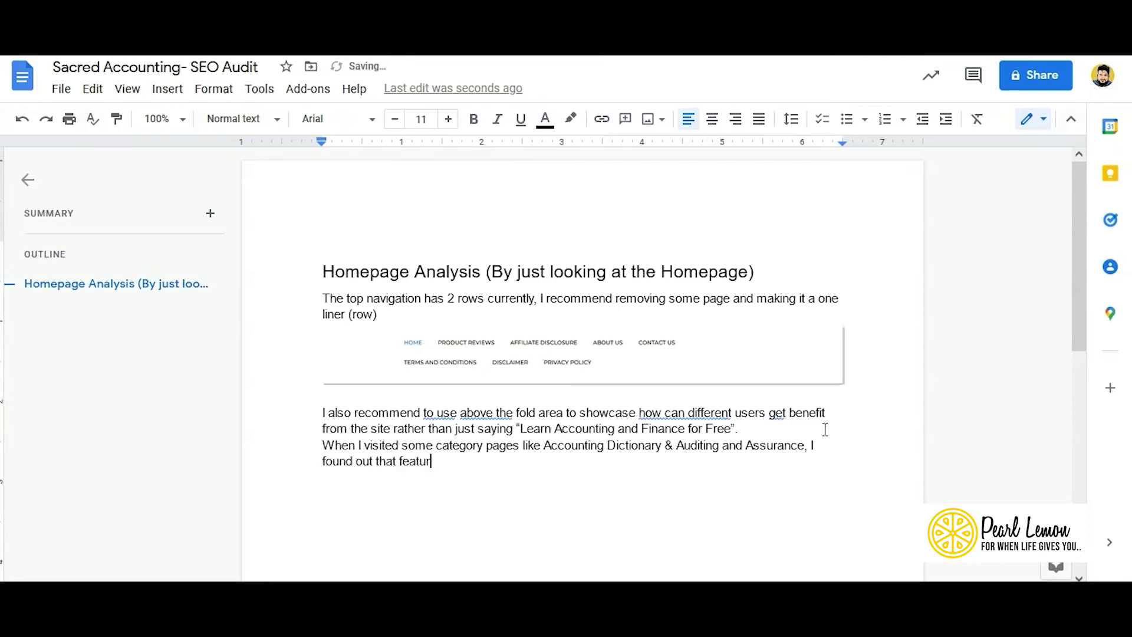
text(ed images seem to be b)
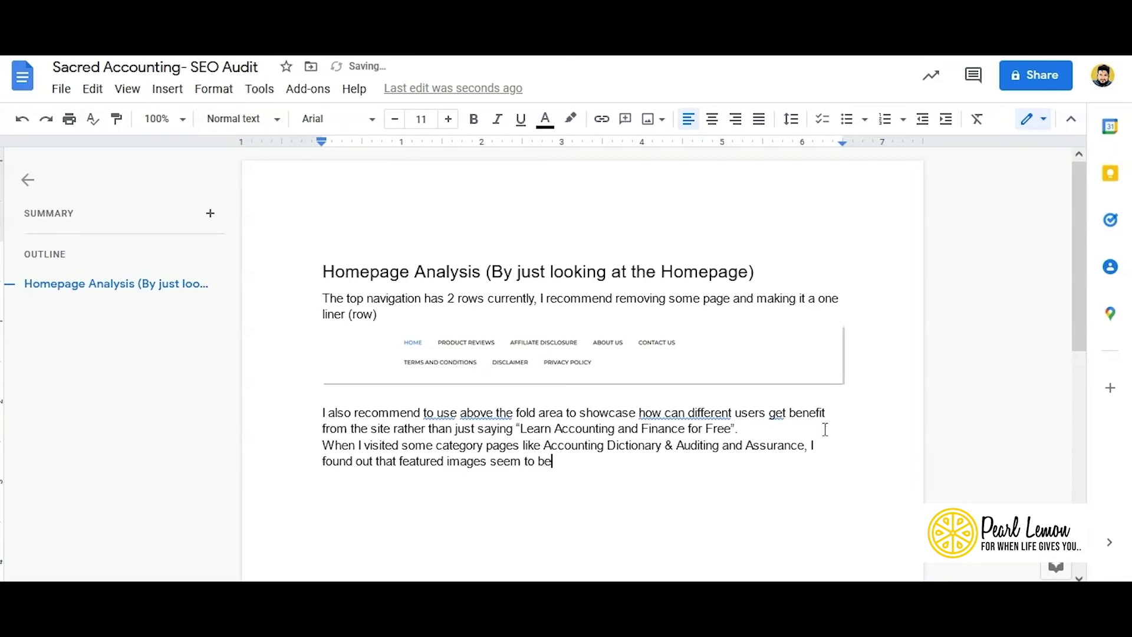
text(ore)
key(BackSpace)
key(BackSpace)
key(BackSpace)
text(roken)
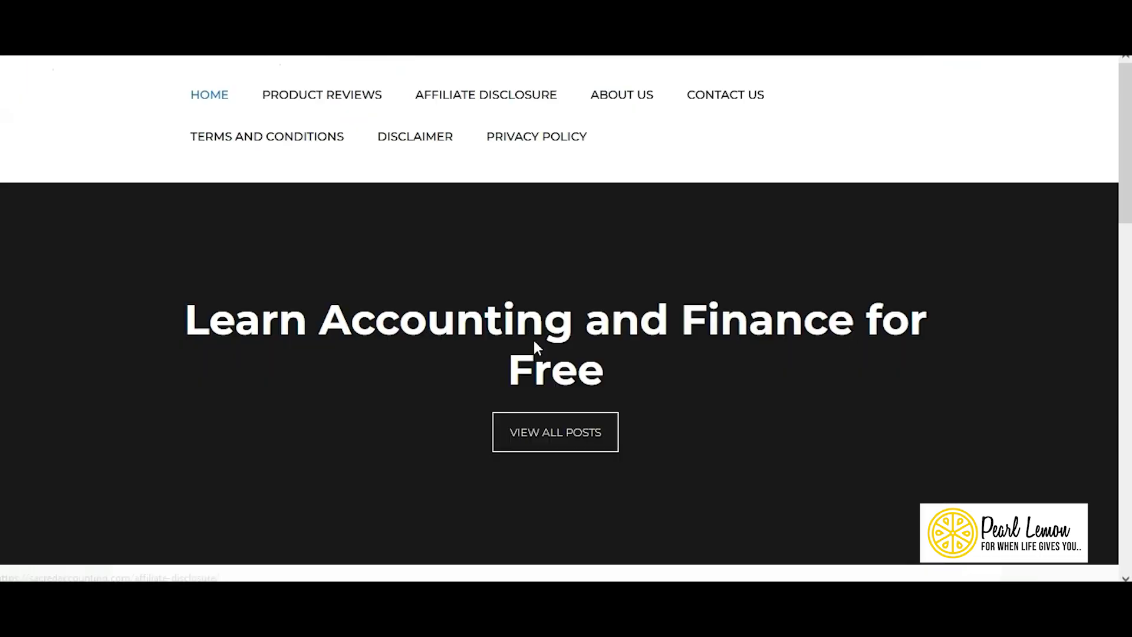
Open all posts of the Audit & Assurance category from the homepage and examine the post listings for featured images
scroll(534, 341, down, 5)
scroll(529, 390, down, 2)
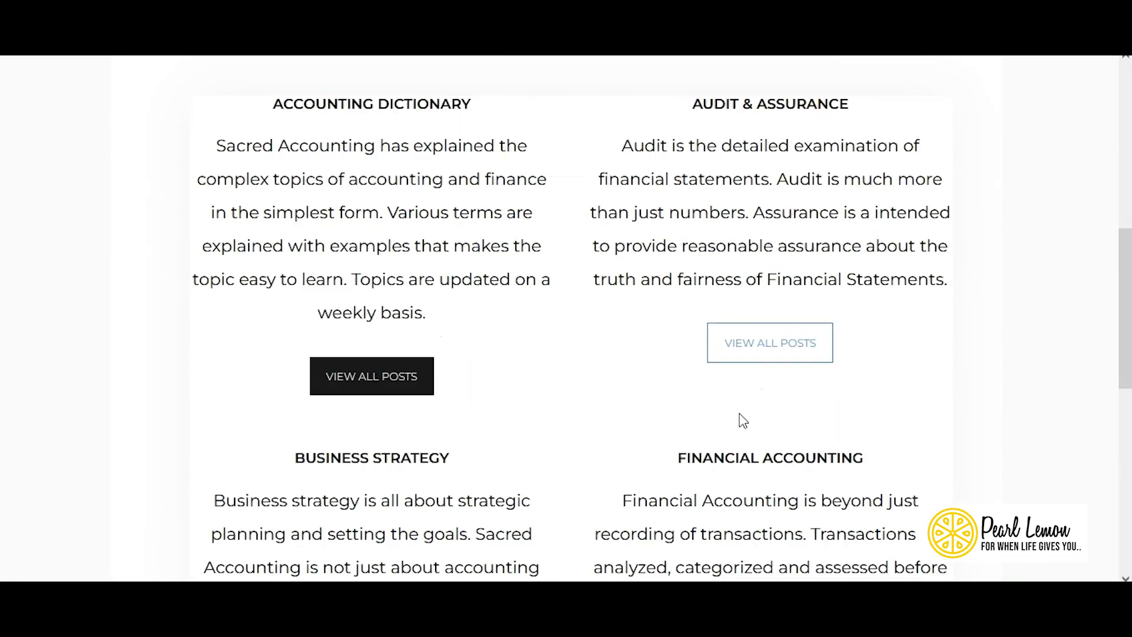
click(774, 356)
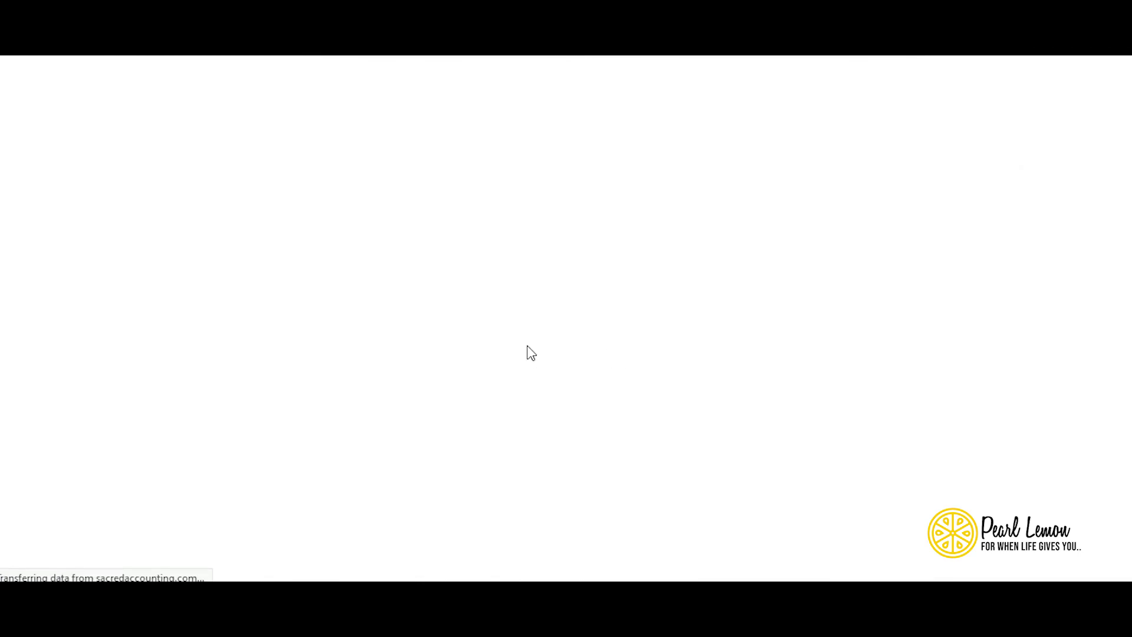
scroll(529, 345, down, 6)
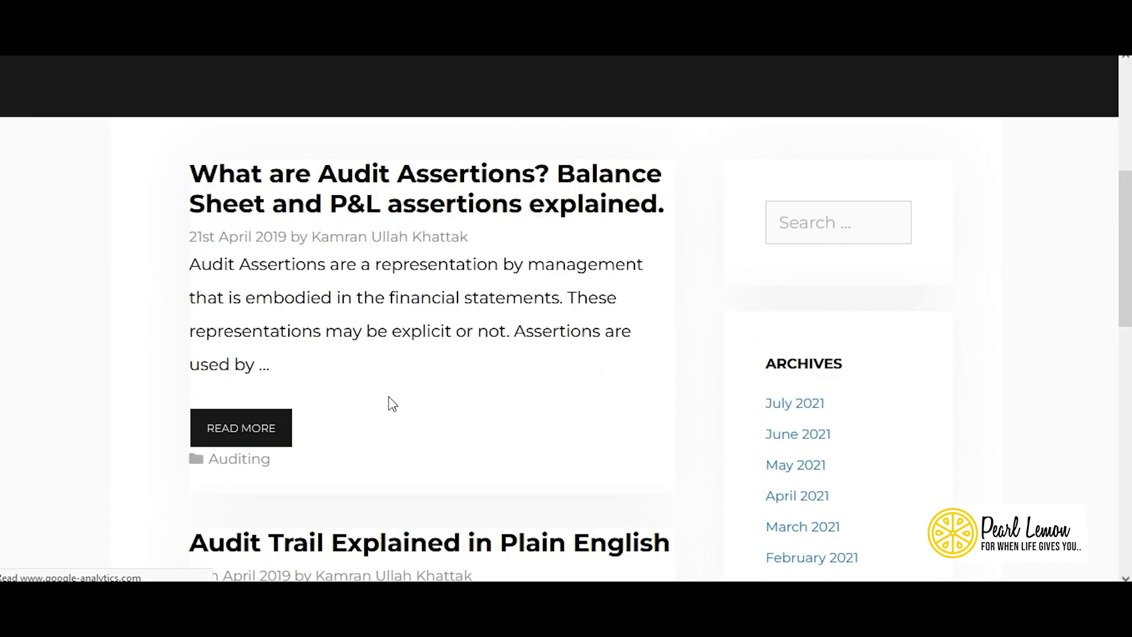
scroll(389, 404, down, 13)
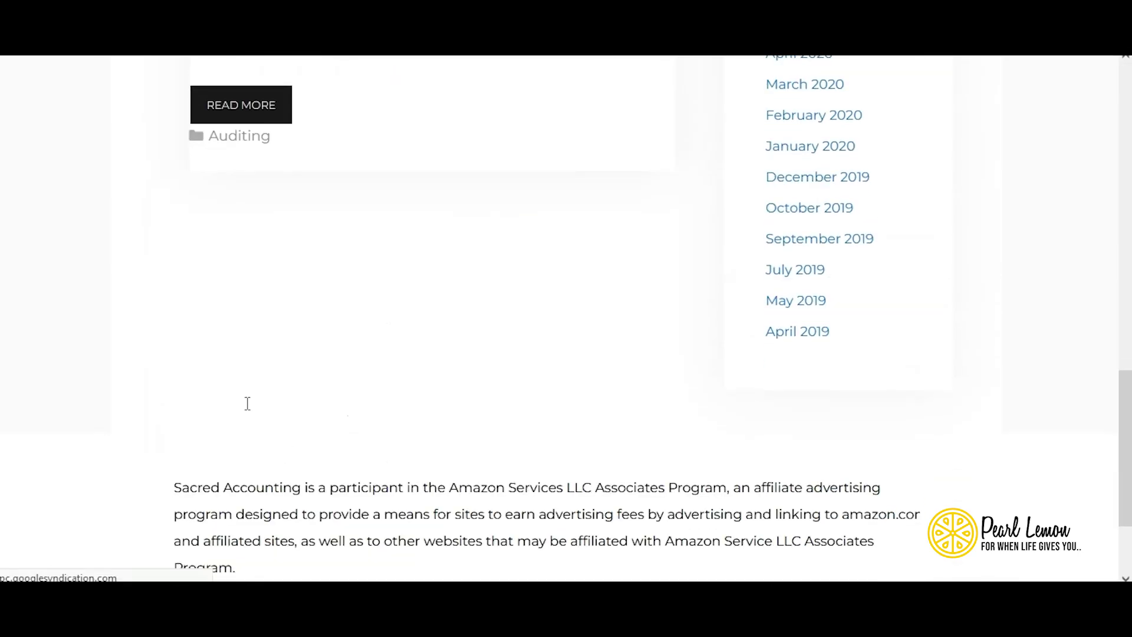
scroll(261, 376, up, 3)
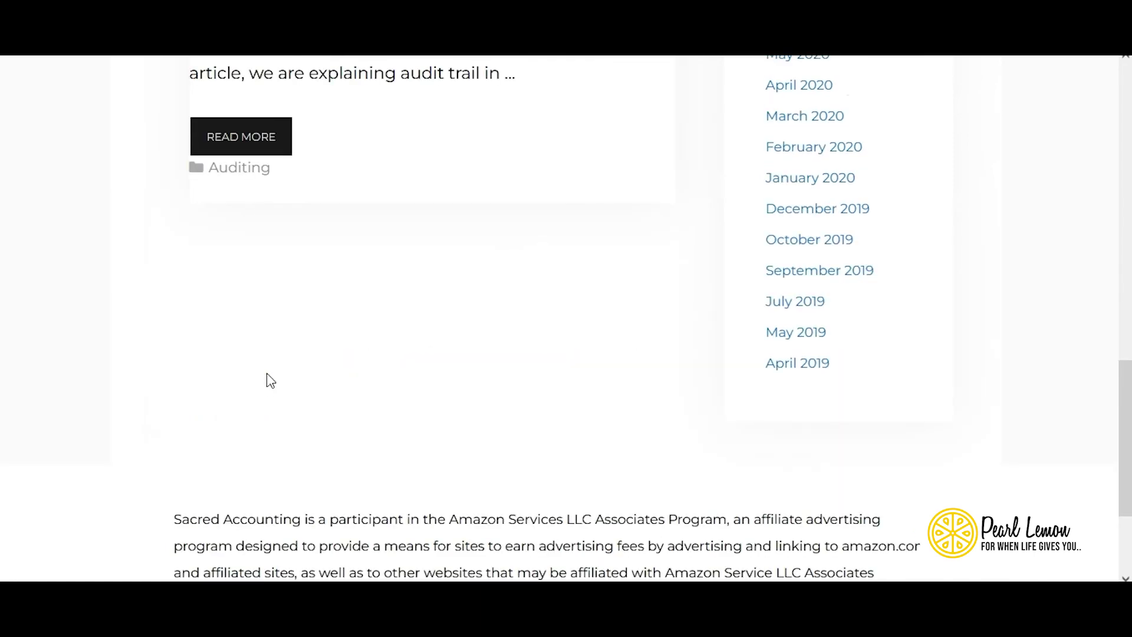
scroll(266, 381, up, 7)
scroll(269, 380, up, 4)
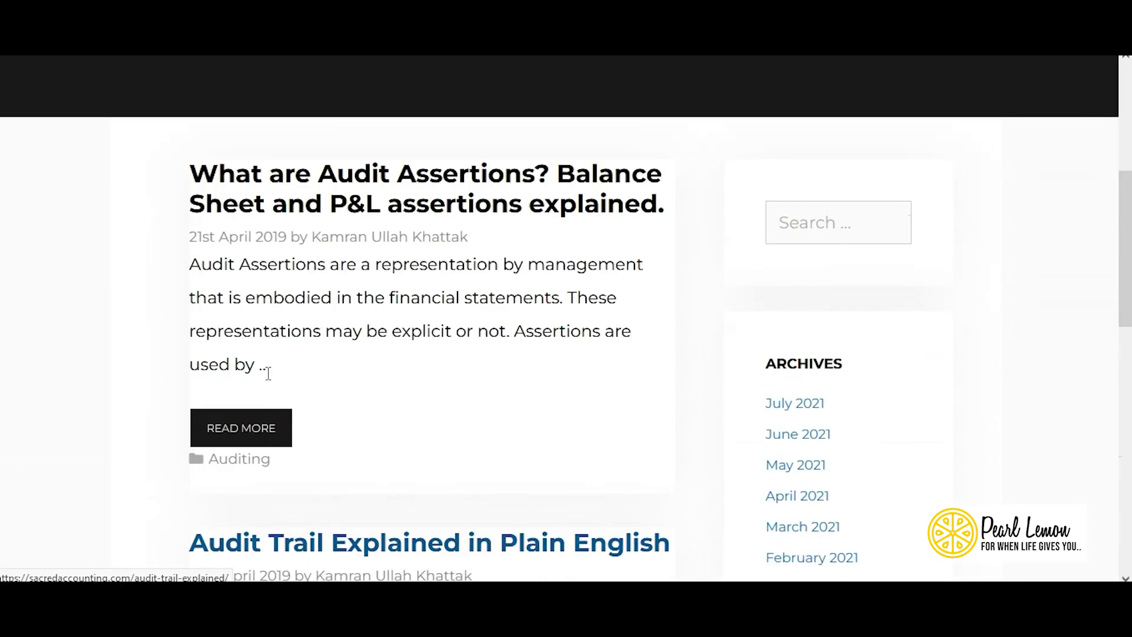
scroll(269, 381, down, 4)
scroll(283, 437, down, 4)
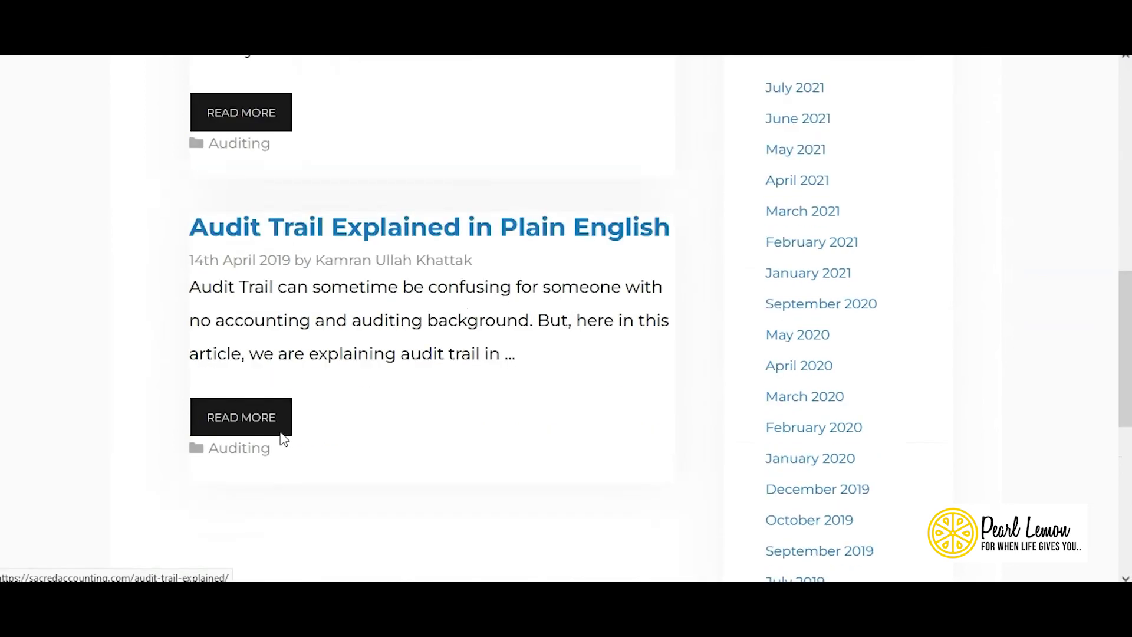
Return to the homepage, open all posts of the Accounting Dictionary category, and examine the listings for broken featured images
scroll(283, 440, down, 4)
scroll(282, 439, up, 15)
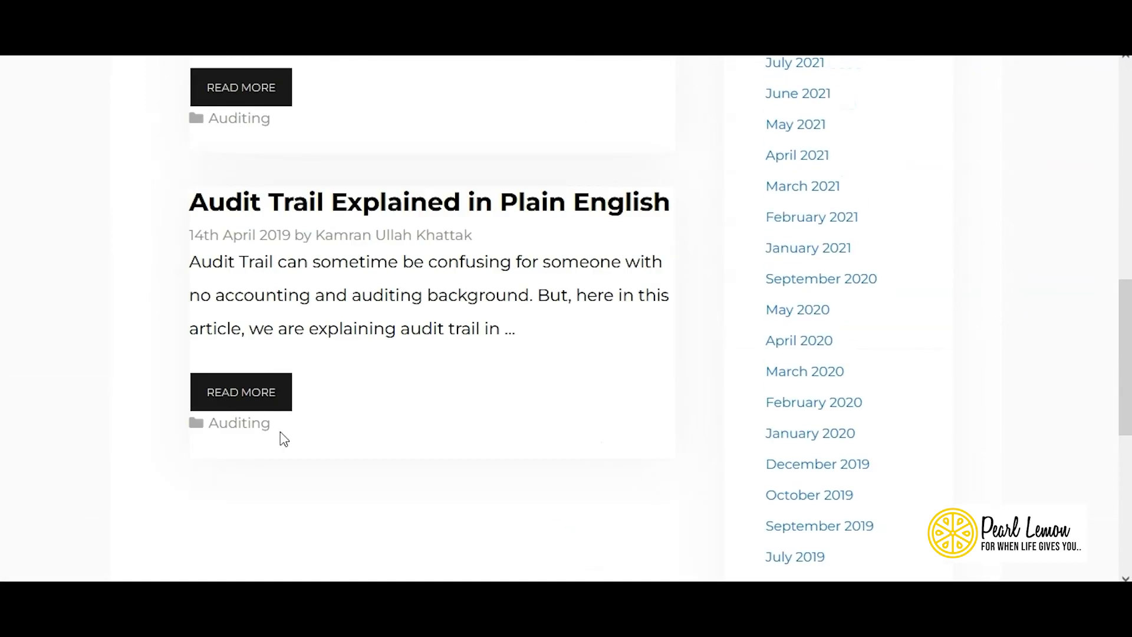
scroll(282, 433, up, 1)
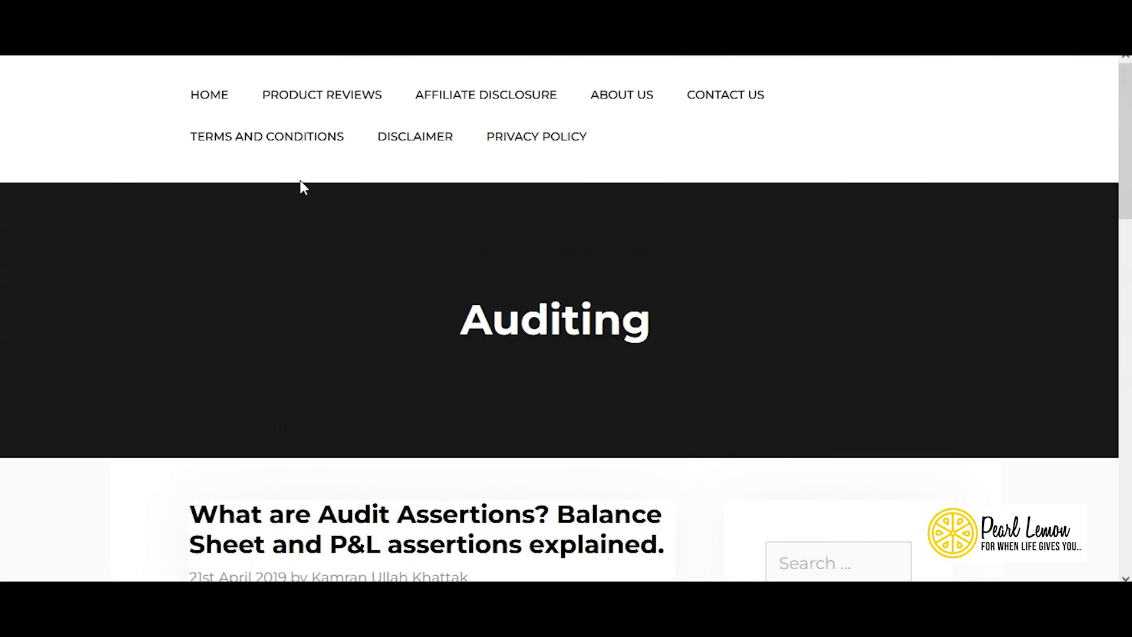
click(209, 94)
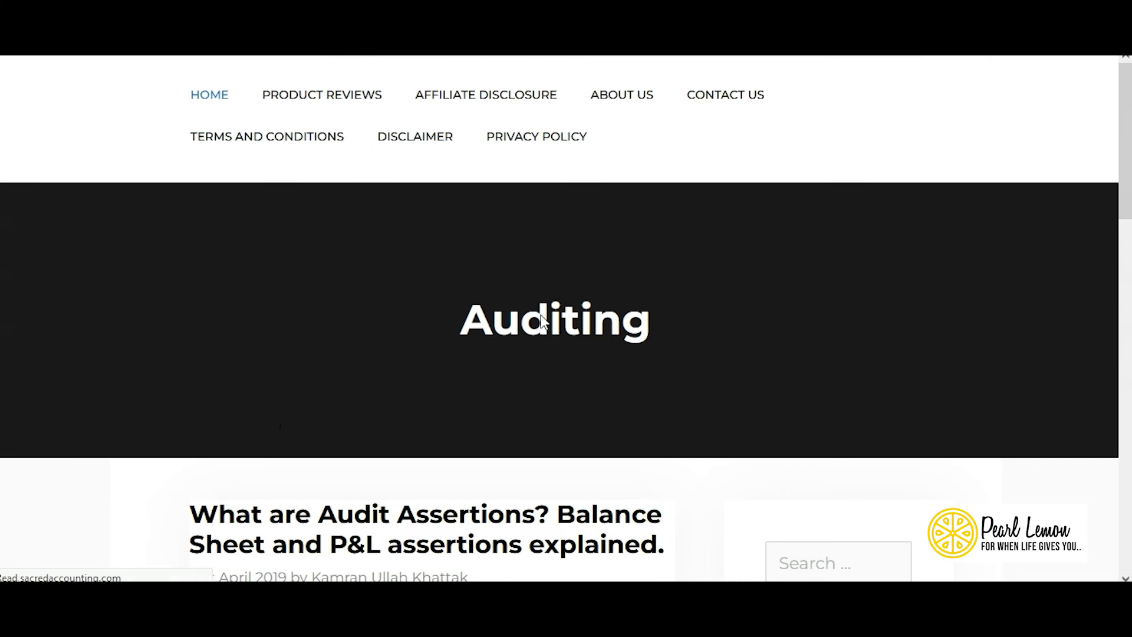
scroll(584, 372, down, 3)
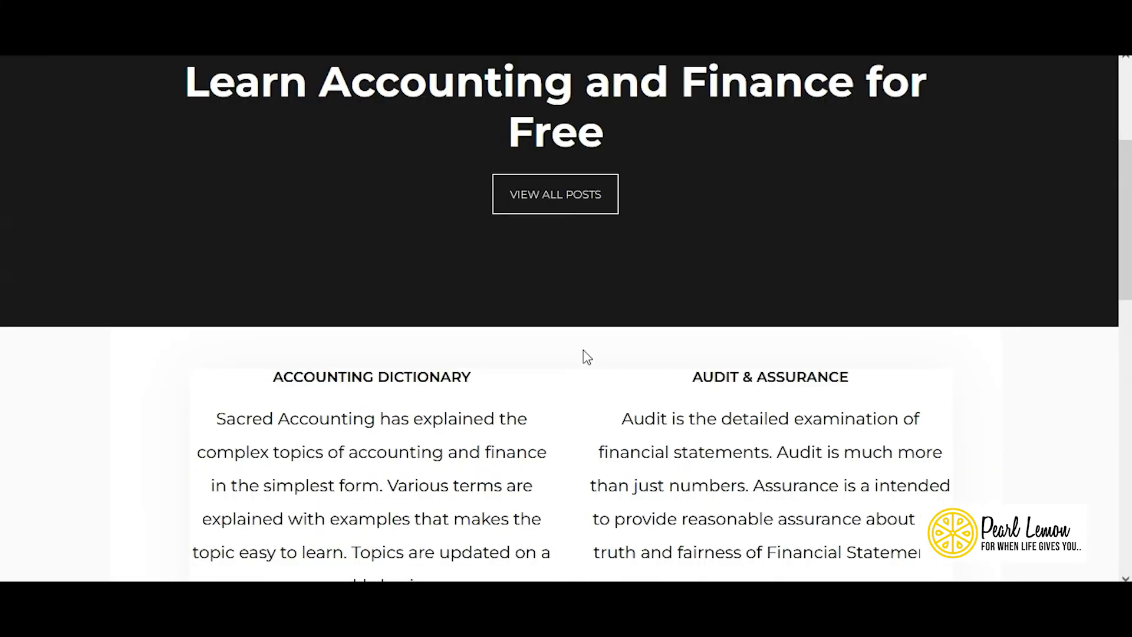
scroll(586, 355, down, 5)
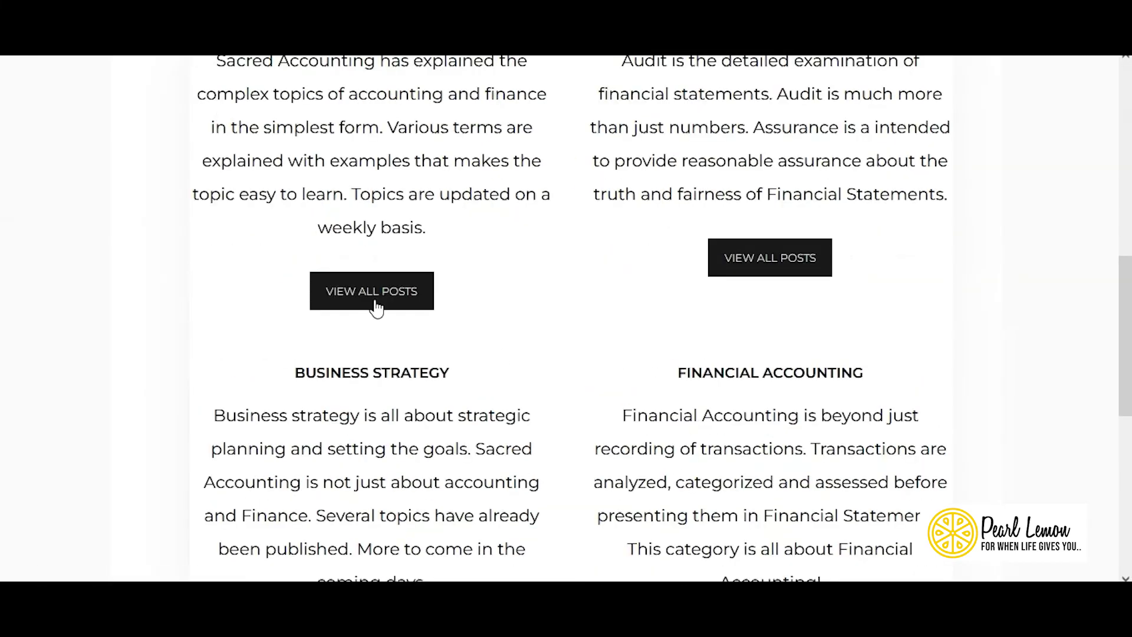
click(377, 304)
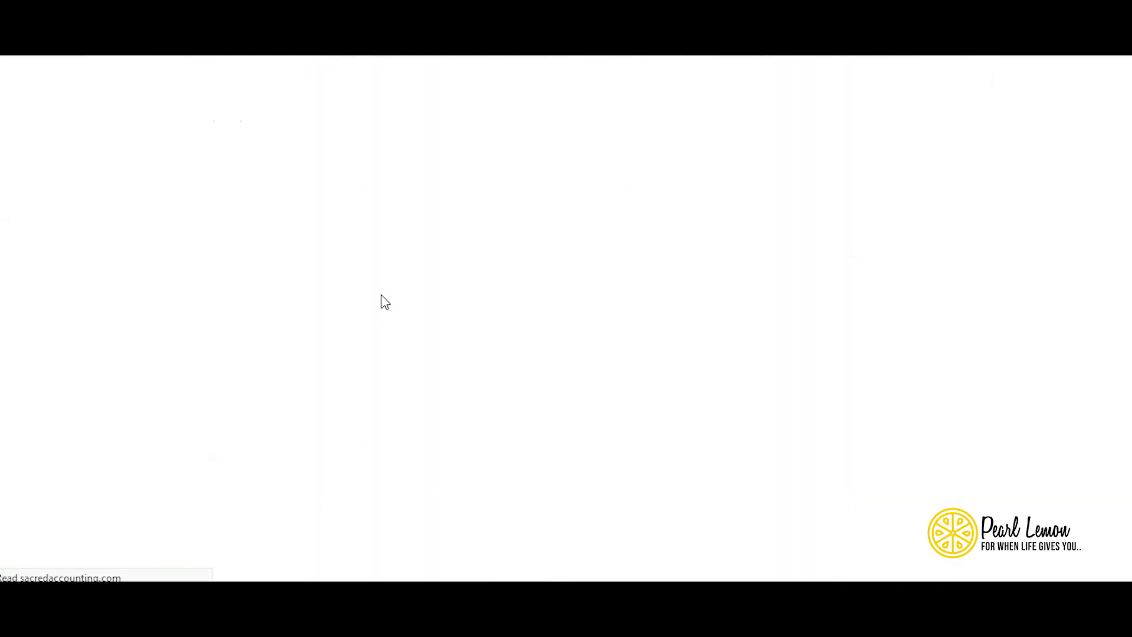
scroll(395, 341, down, 5)
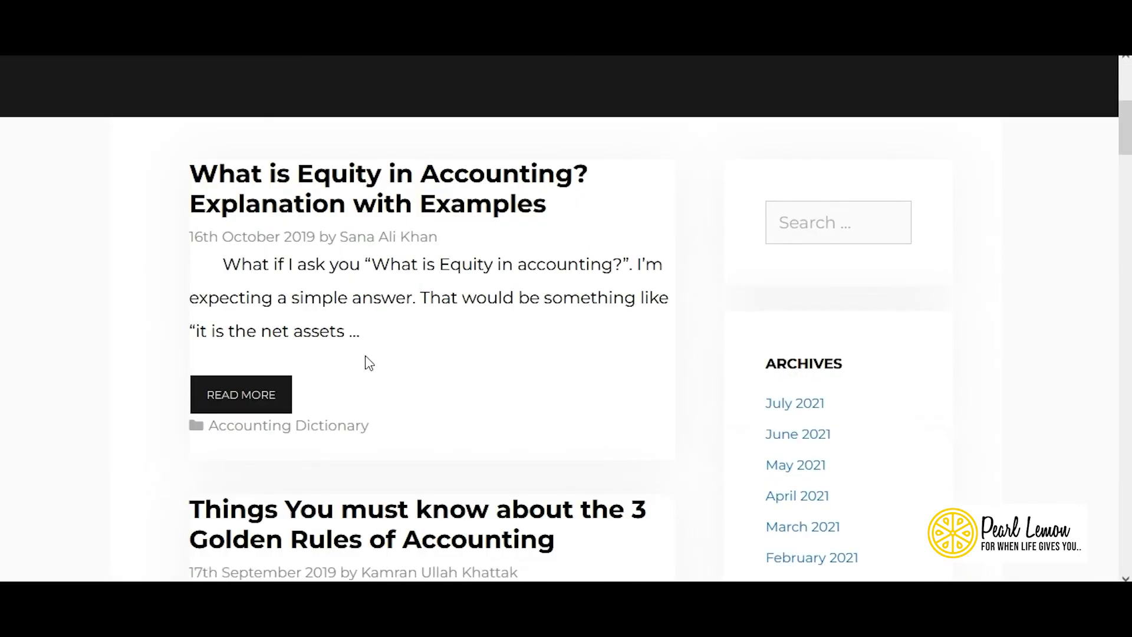
scroll(369, 362, down, 5)
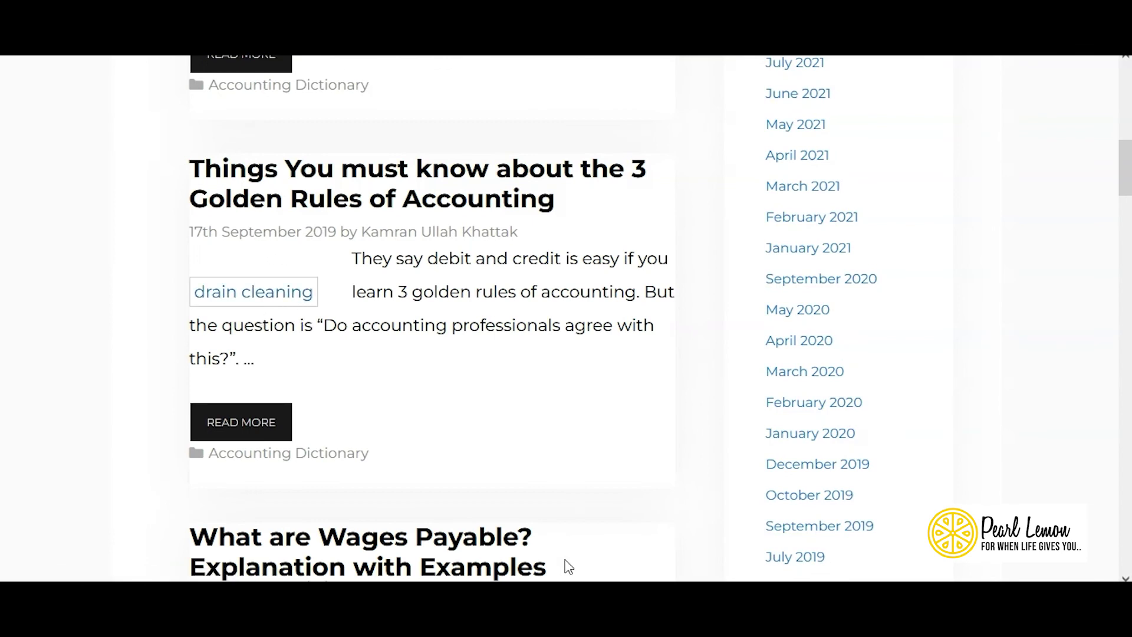
scroll(583, 535, down, 1)
scroll(583, 535, down, 10)
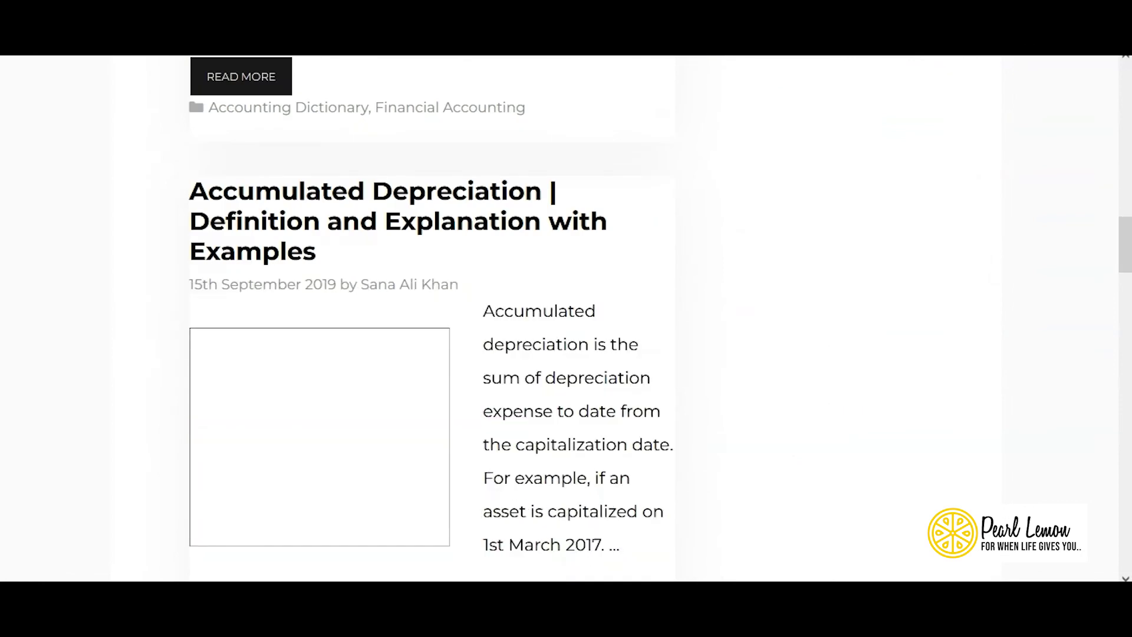
Capture the Accumulated Depreciation post listing with Snipping Tool and mark a red X inside its empty featured image frame
click(667, 581)
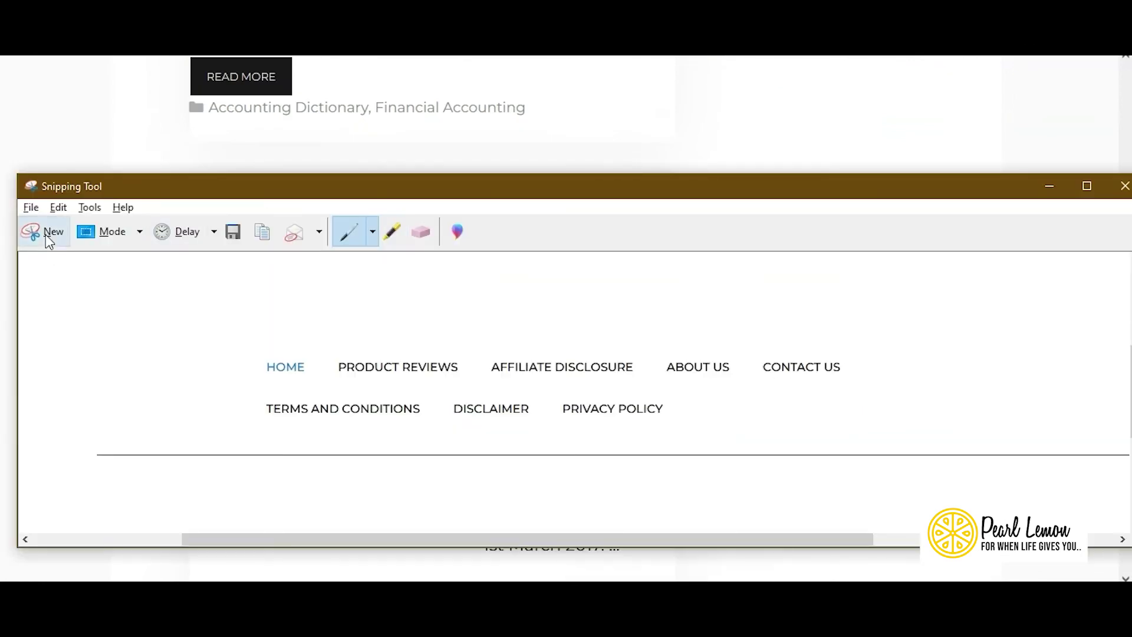
click(43, 231)
drag(189, 183, 687, 572)
drag(329, 327, 293, 401)
drag(284, 338, 355, 387)
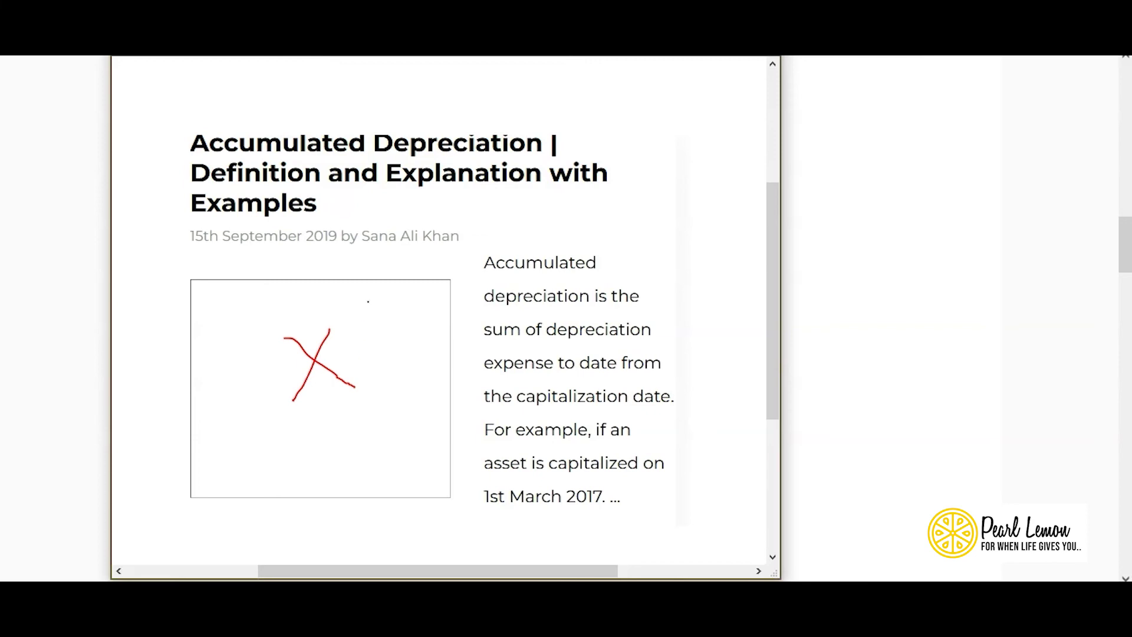
drag(628, 56, 644, 85)
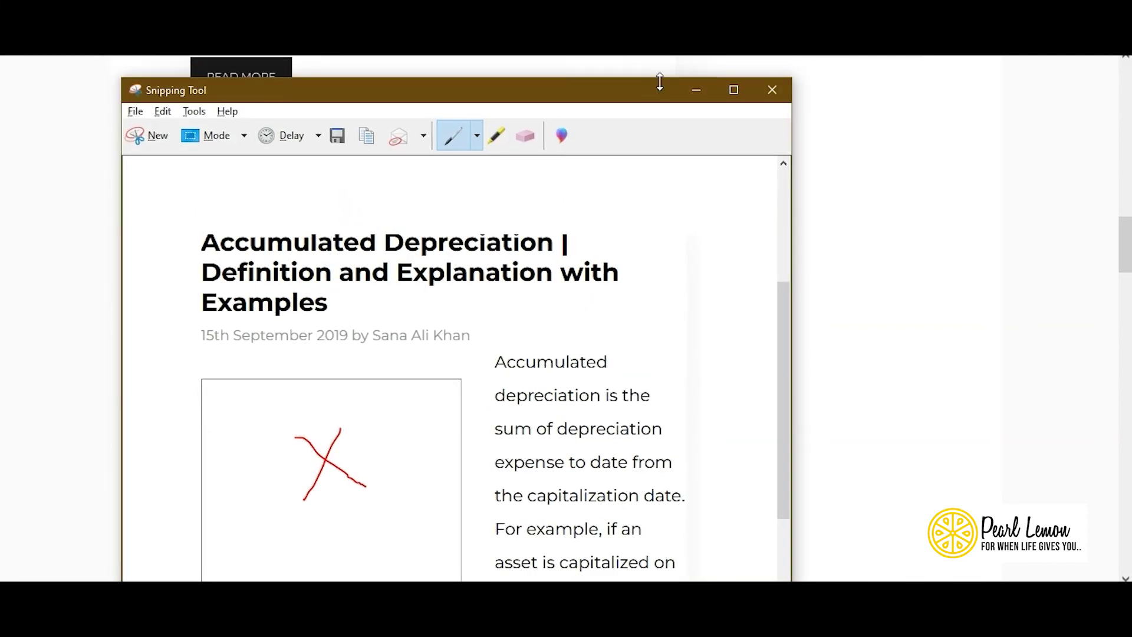
click(696, 90)
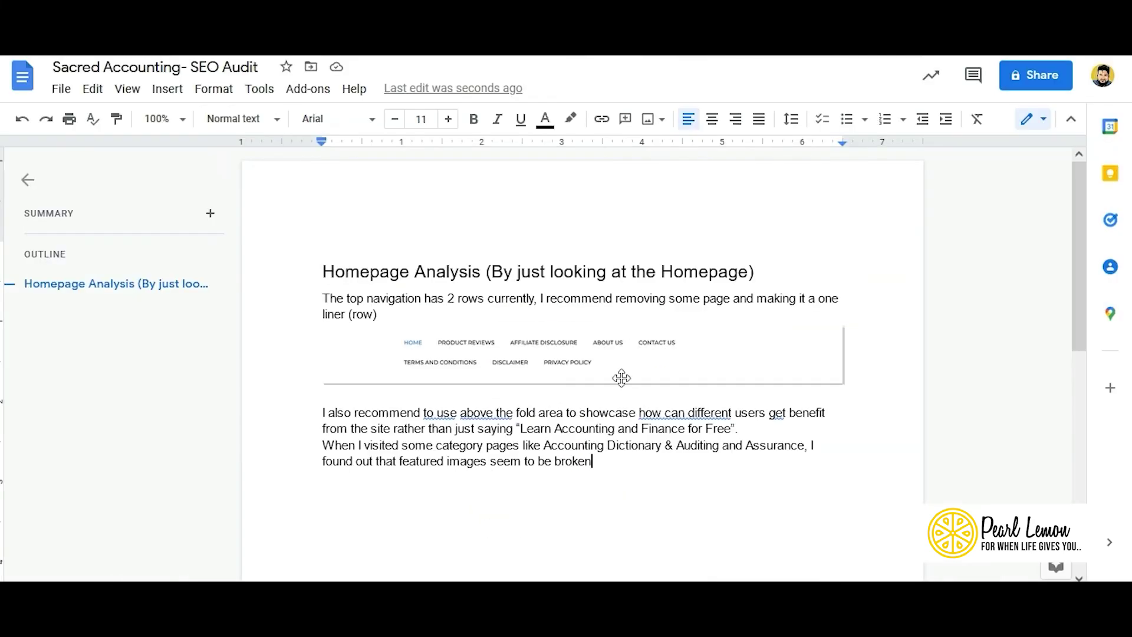
Paste the marked screenshot below the broken featured images sentence in the audit document, with a blank line separating them
key(Return)
key(ctrl+v)
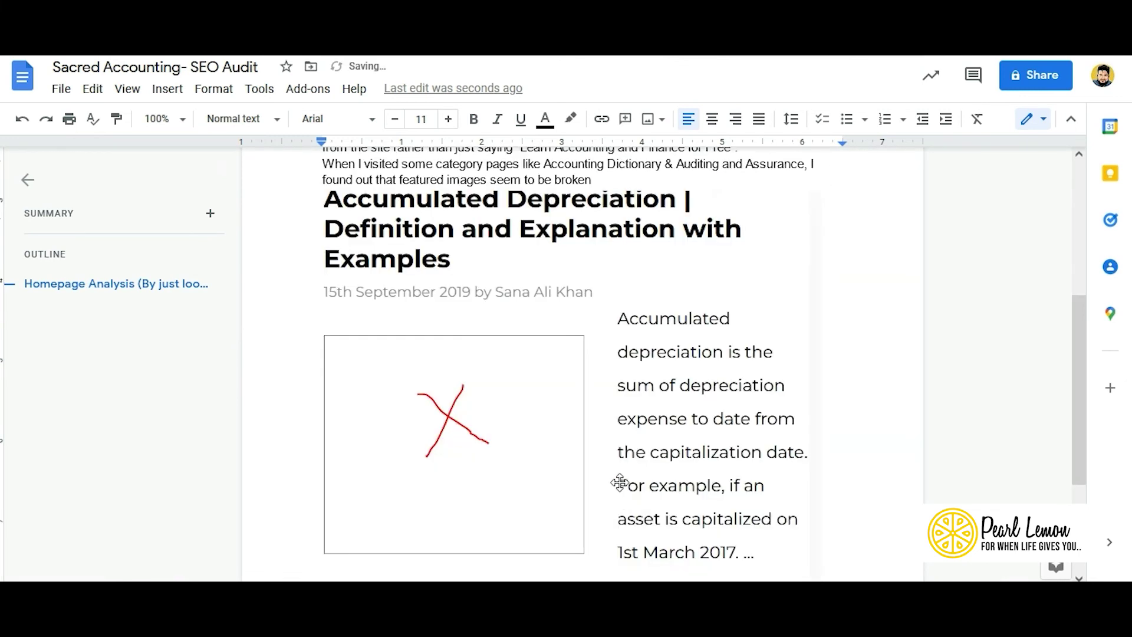
scroll(644, 304, up, 1)
scroll(644, 304, up, 1)
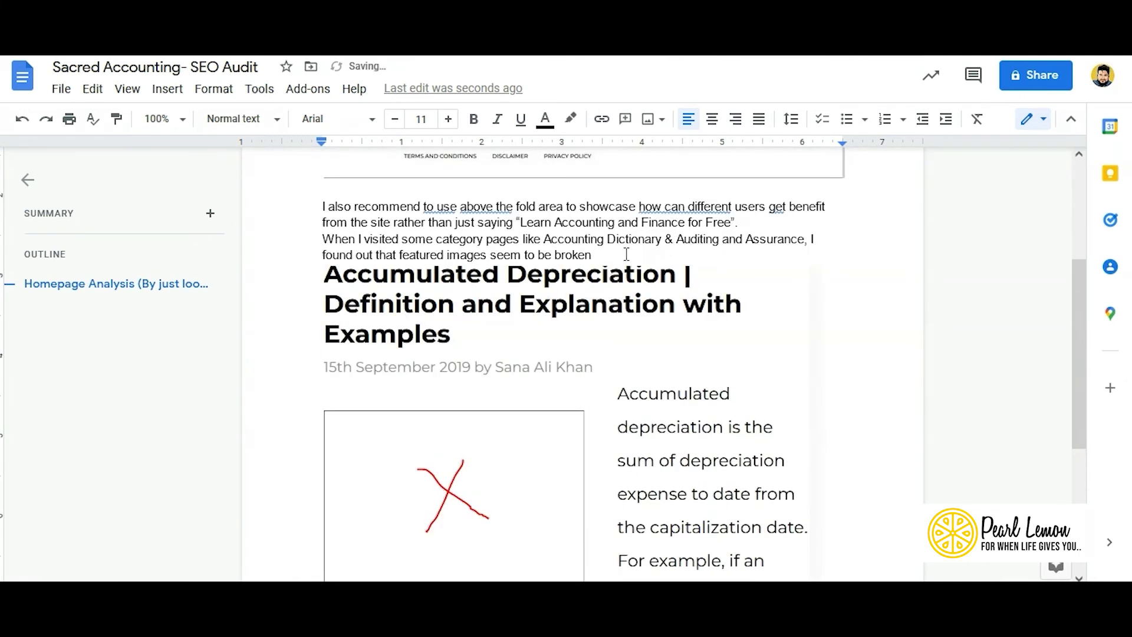
key(Return)
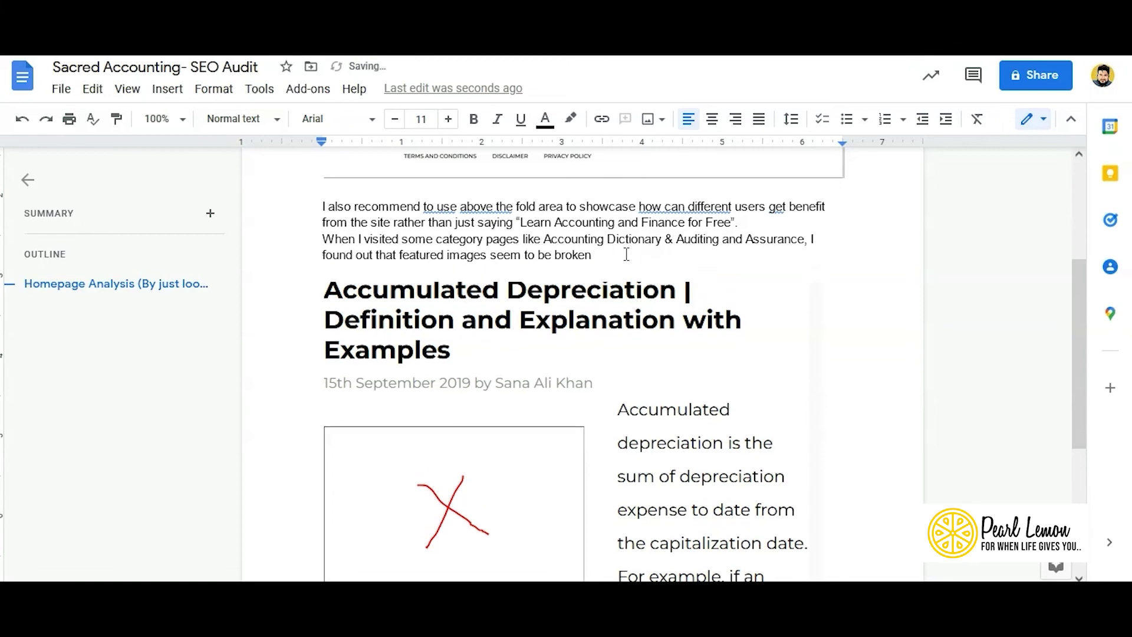
Append "..I recommend editing the posts and fixing the images" to the broken featured images sentence
click(626, 255)
text(..I recommen)
text(d editing the posts and fixing the images)
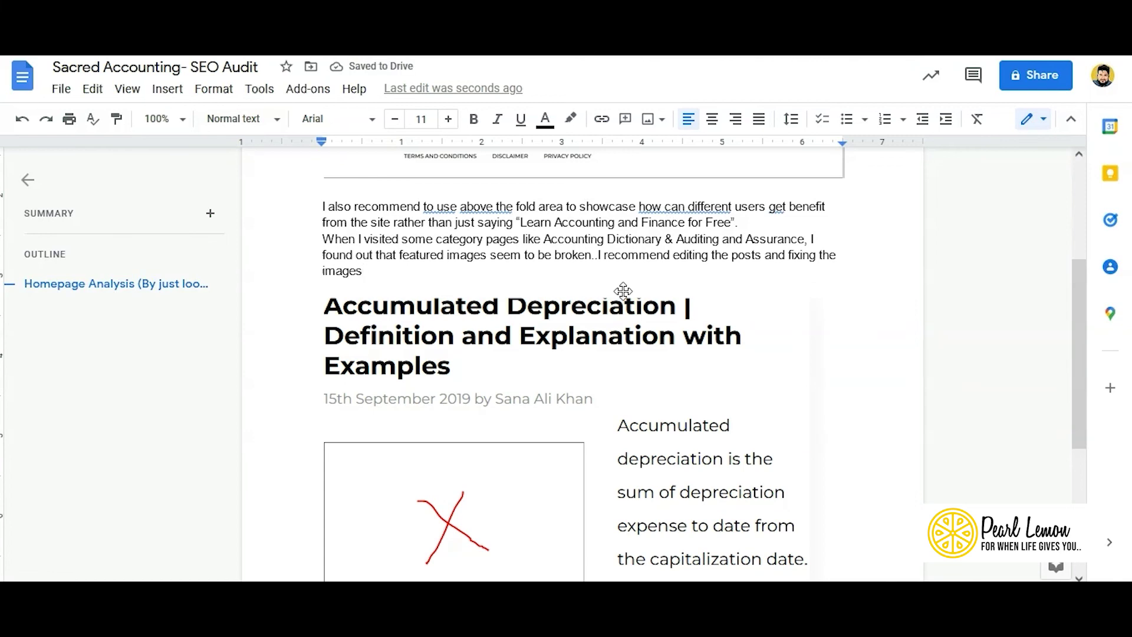
Start a new paragraph below the pasted screenshot with "People like to read information that is regularly updated"
scroll(619, 330, down, 4)
scroll(620, 352, down, 1)
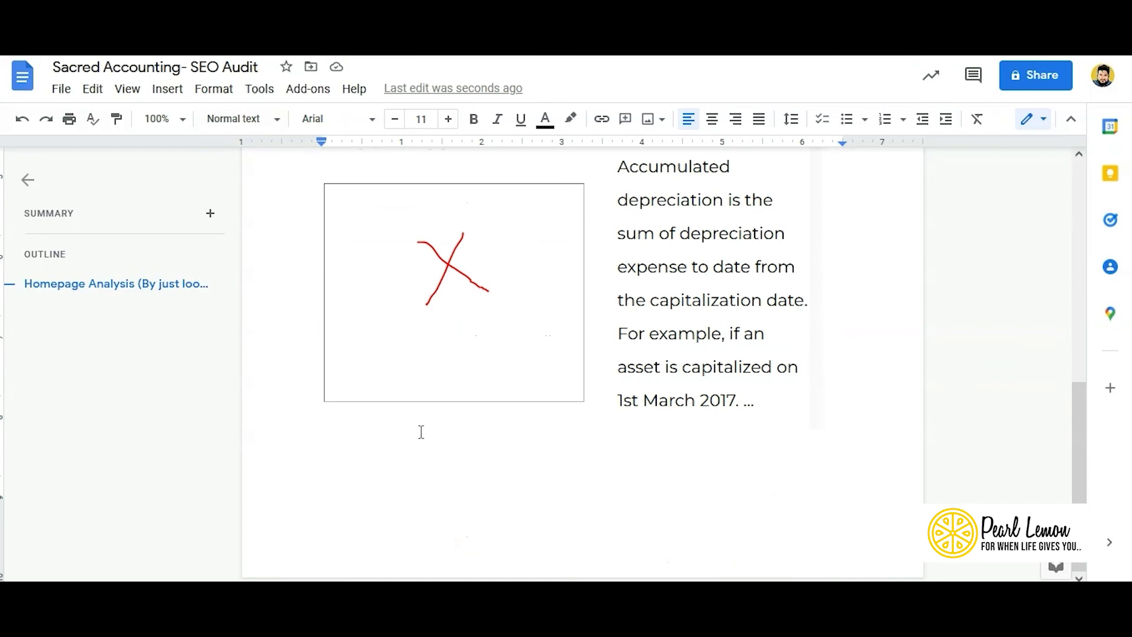
scroll(748, 453, up, 2)
click(796, 466)
click(847, 505)
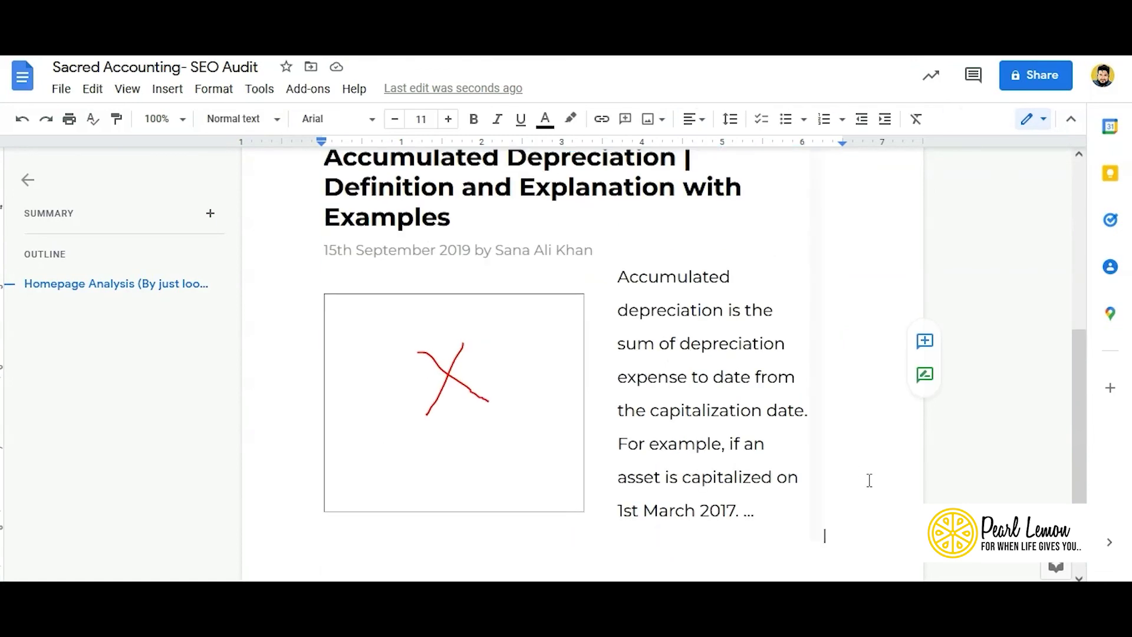
scroll(869, 480, down, 2)
key(Return)
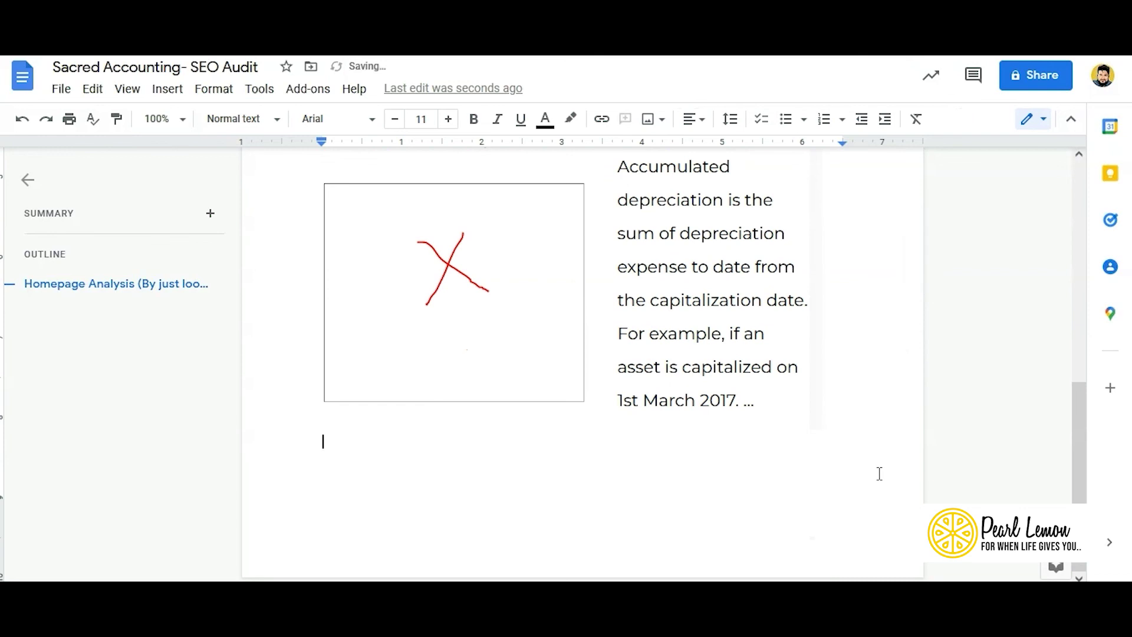
text(People like to have)
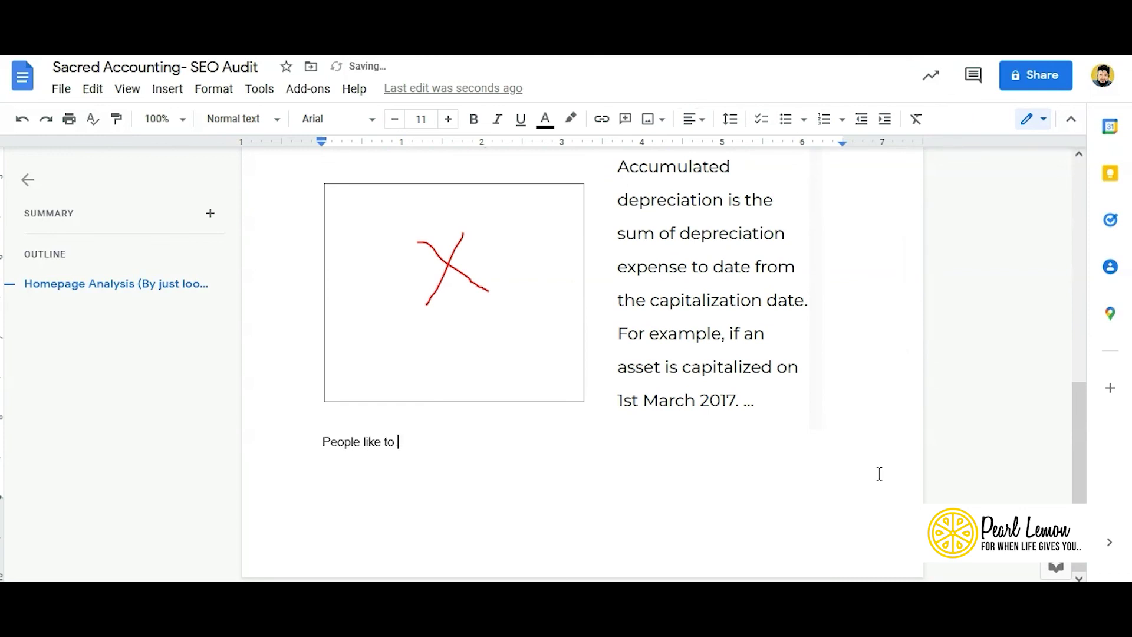
key(BackSpace)
key(BackSpace)
key(BackSpace)
key(BackSpace)
text(read information that is regularly updated)
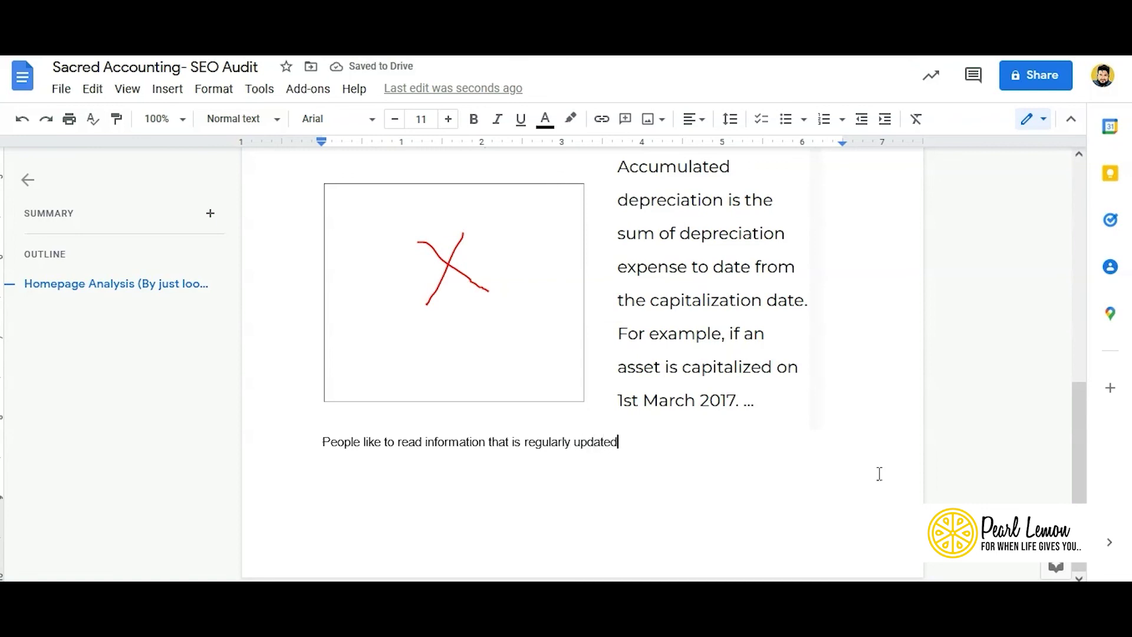
Continue the paragraph with ". The posts on your sites looks like they have not been updated since almost 3 years."
text(. The posts)
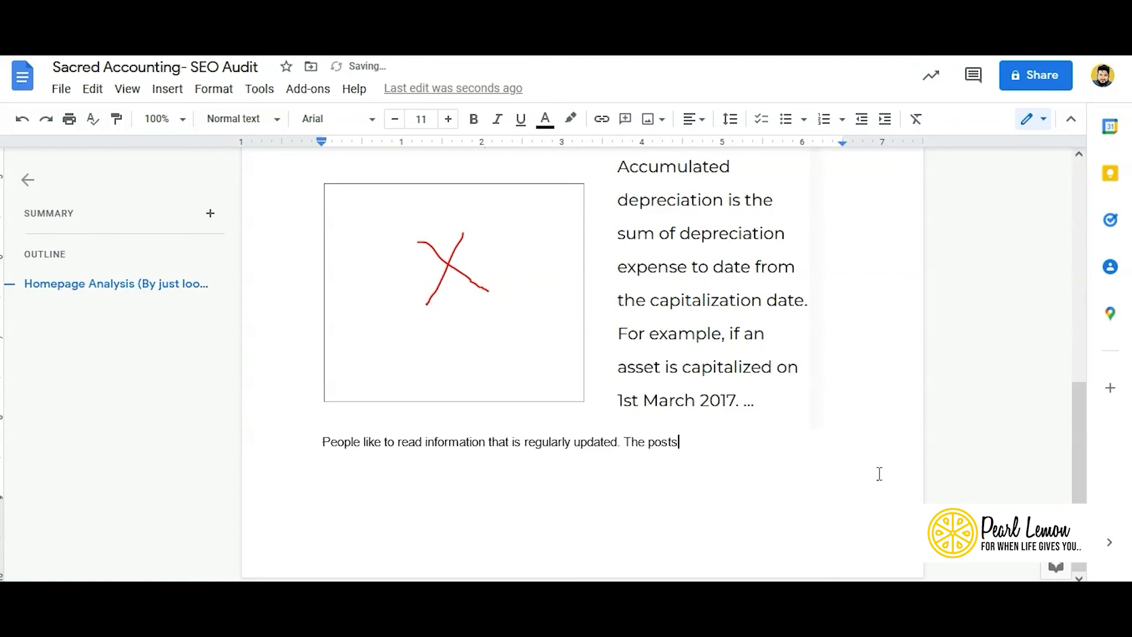
text( on your sites look)
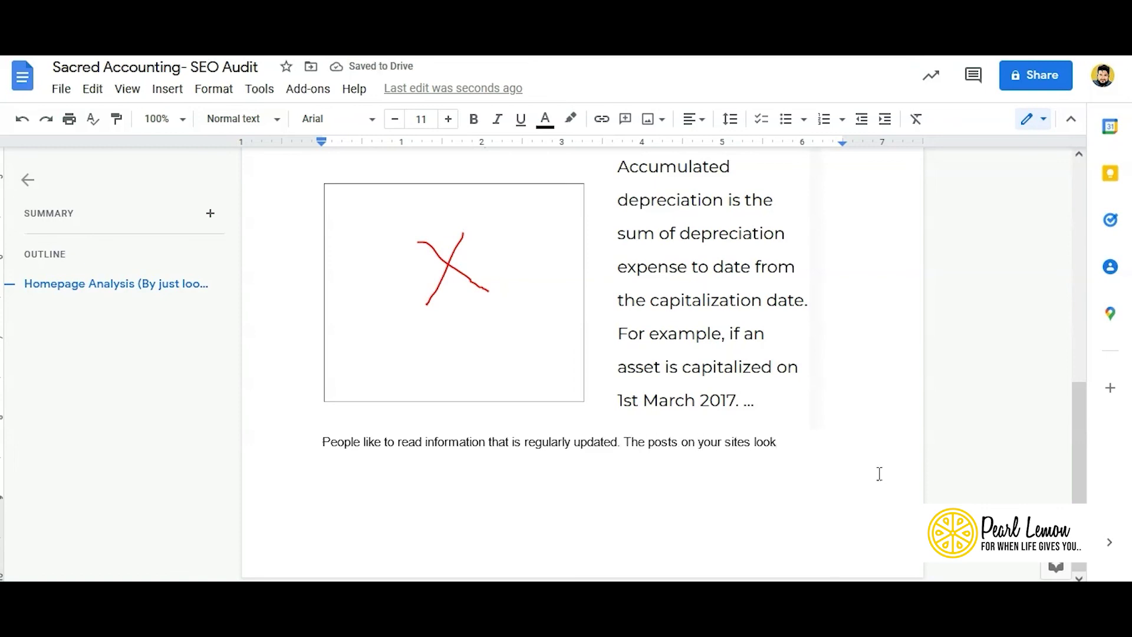
text(s like the)
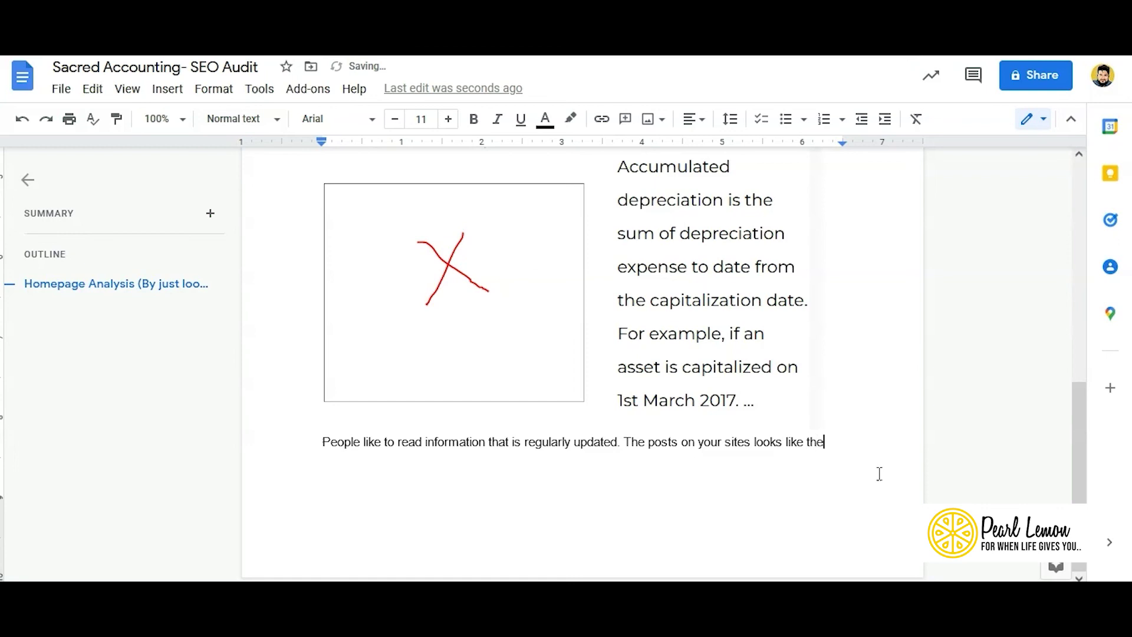
text(y have not been updated s)
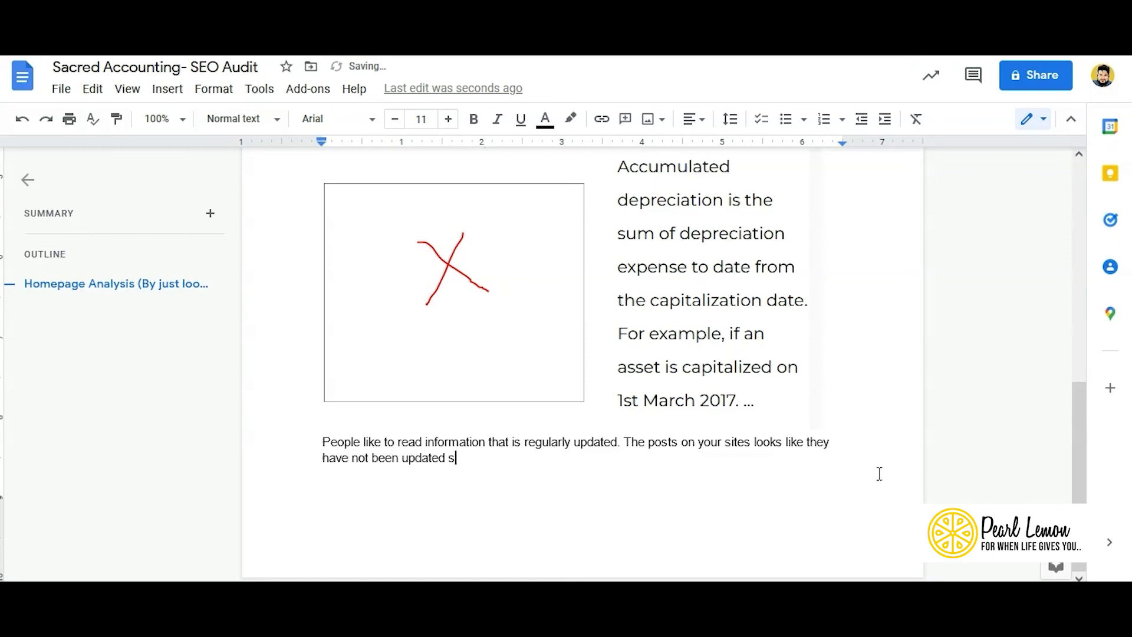
text(ince almost 3 years)
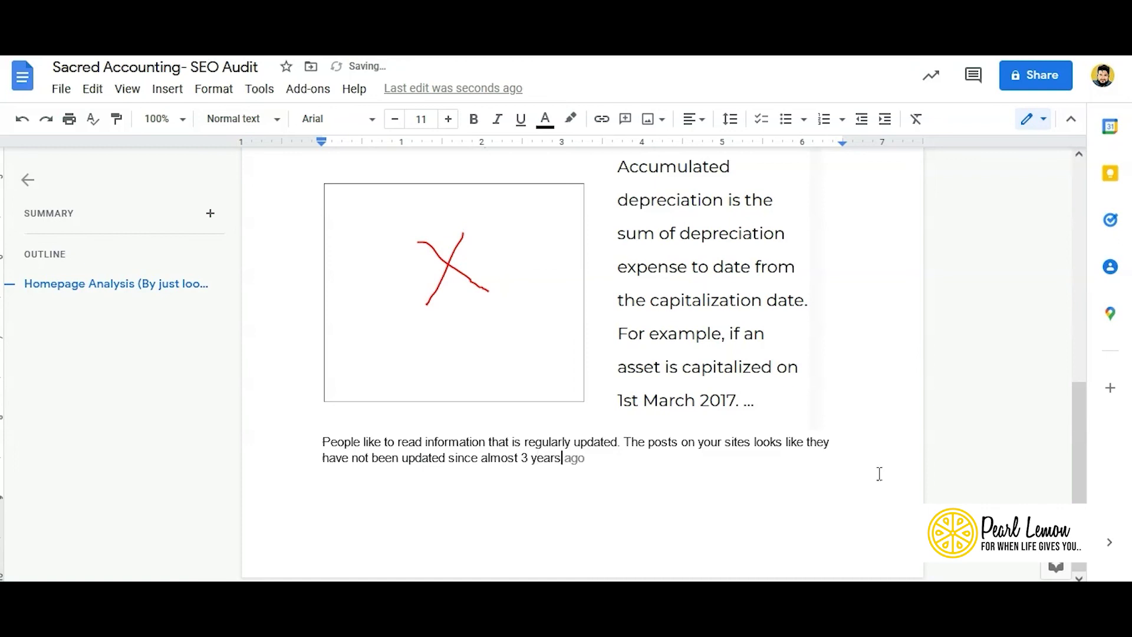
text(. )
text(Ofte)
key(BackSpace)
key(BackSpace)
key(BackSpace)
key(BackSpace)
Add the sentence "I recommend going through posts and updating them atleast once in six months time." to the paragraph
text(I recomme)
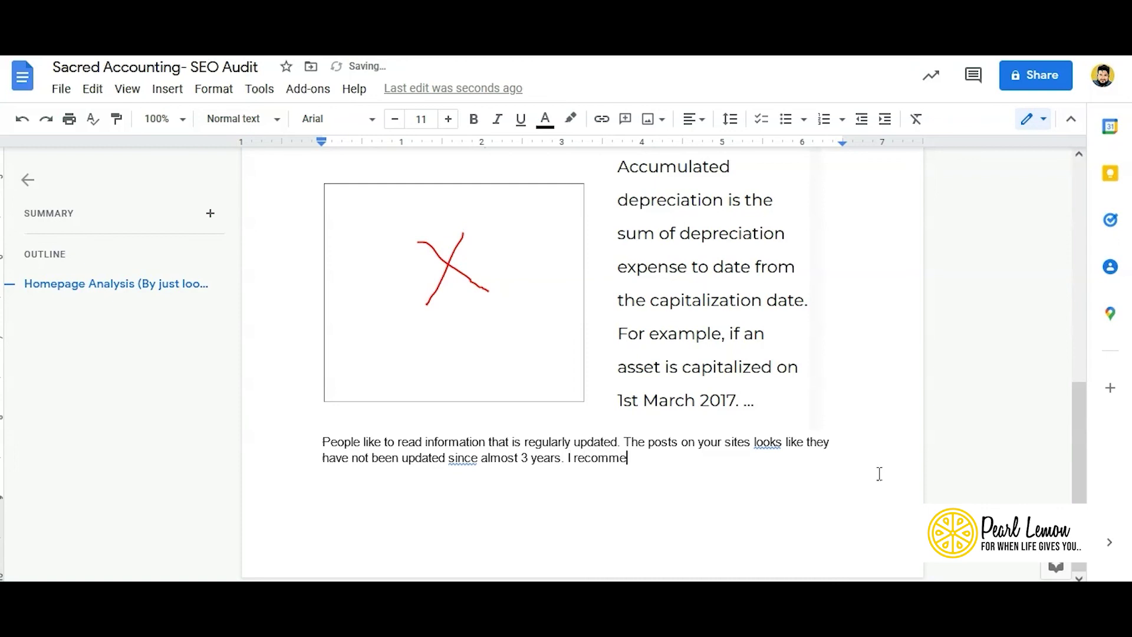
text(nd going through )
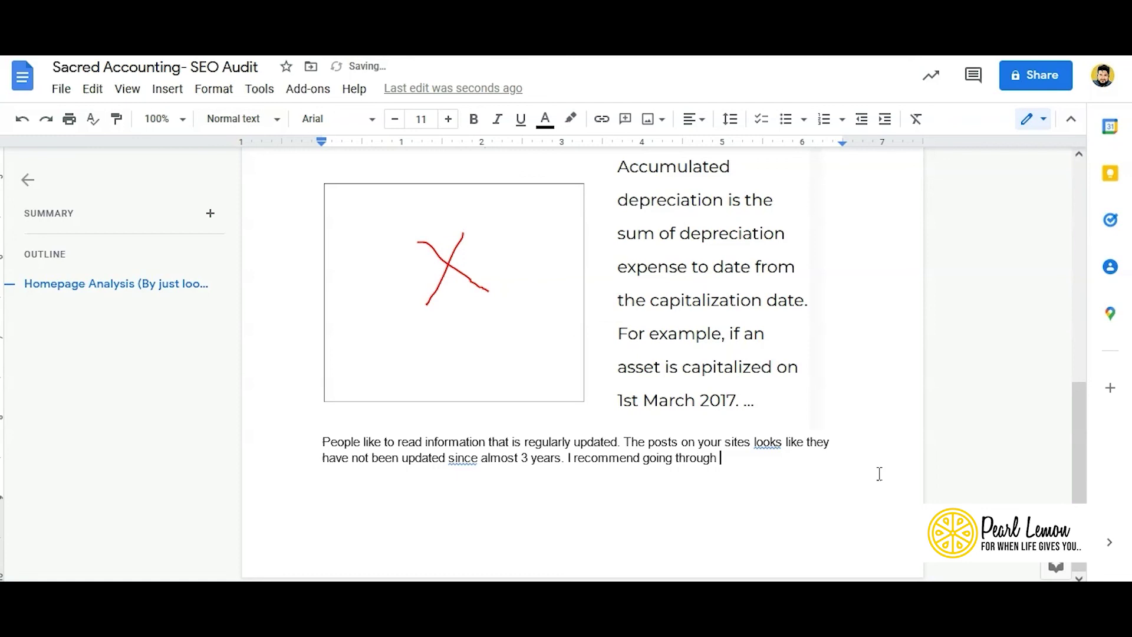
text(posts )
text(and updating th)
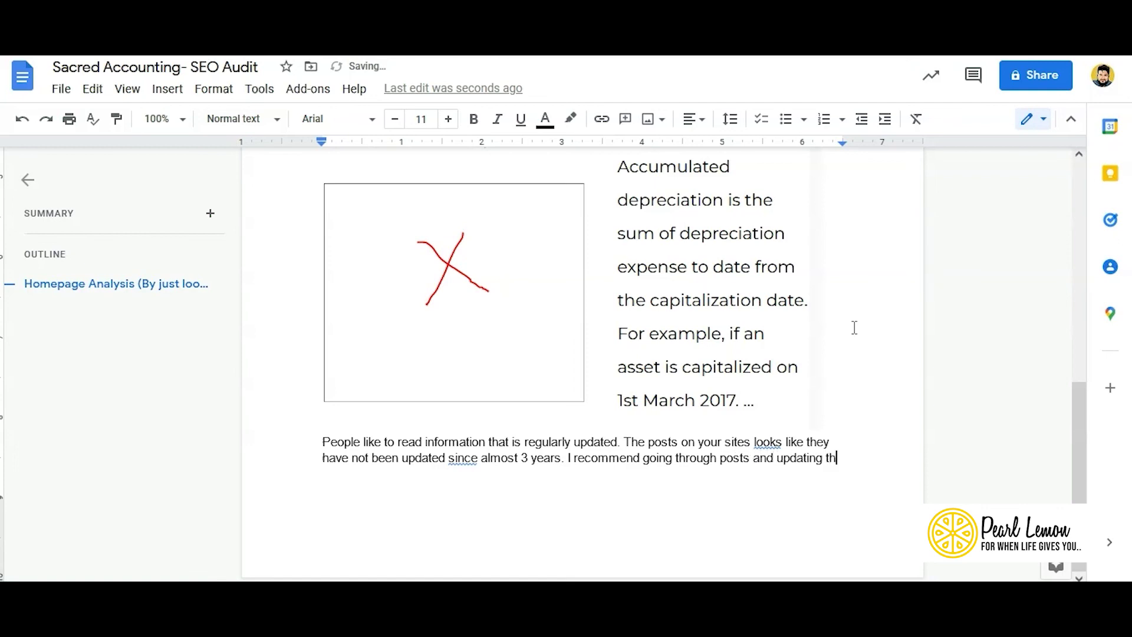
text(em atleast once in six moi)
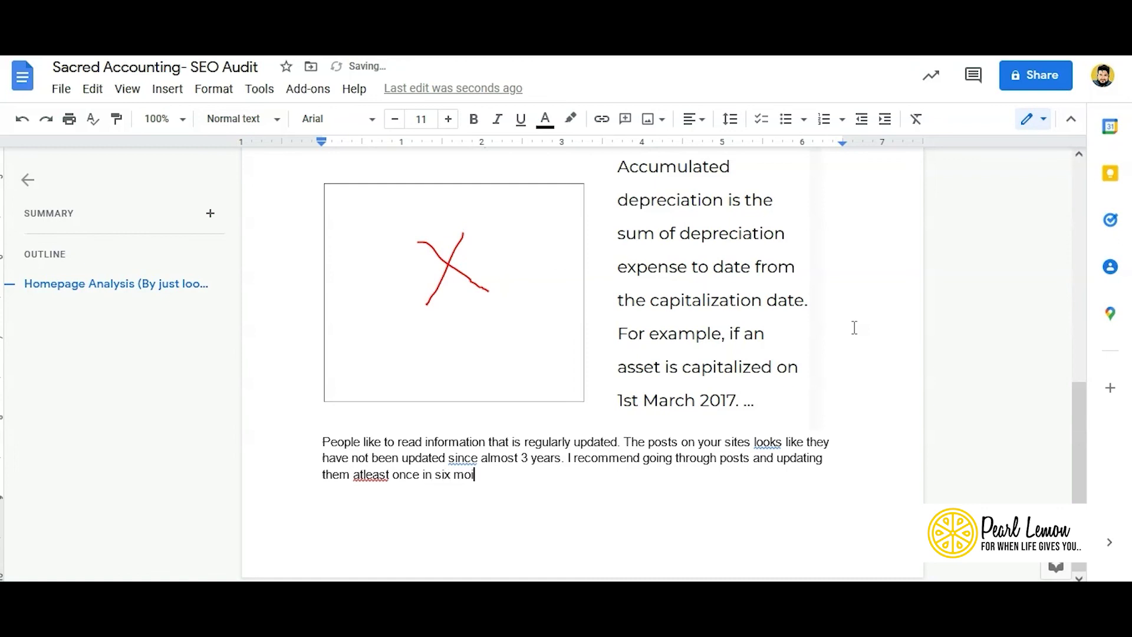
key(BackSpace)
text(nths time.)
Insert a page break after the paragraph on updating posts and return to the beginning of the document
click(544, 444)
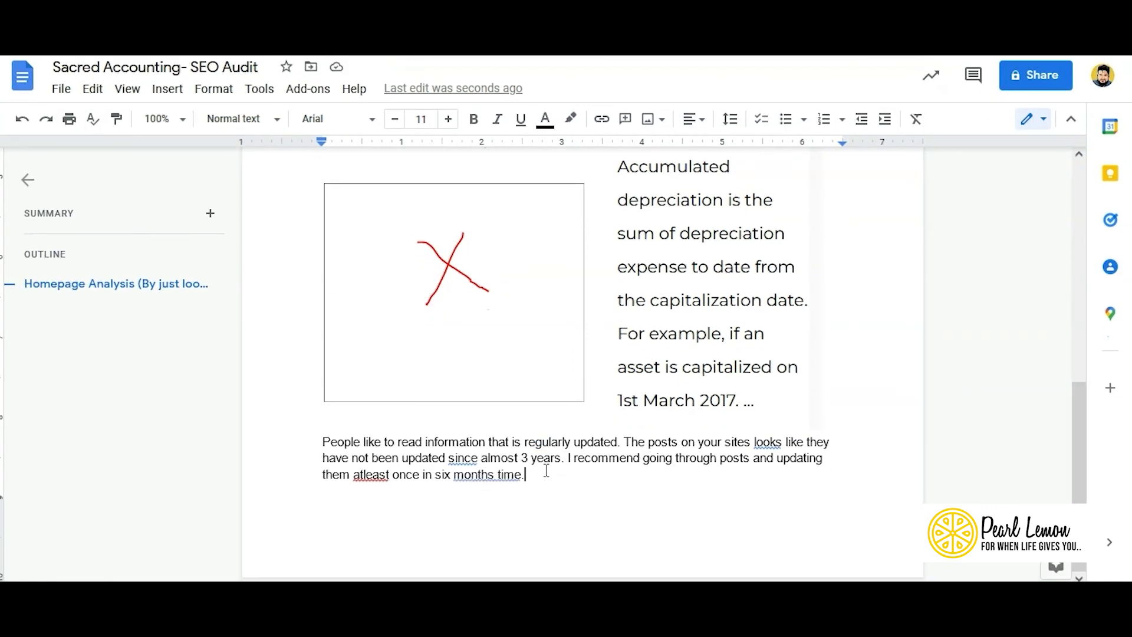
key(ctrl+Return)
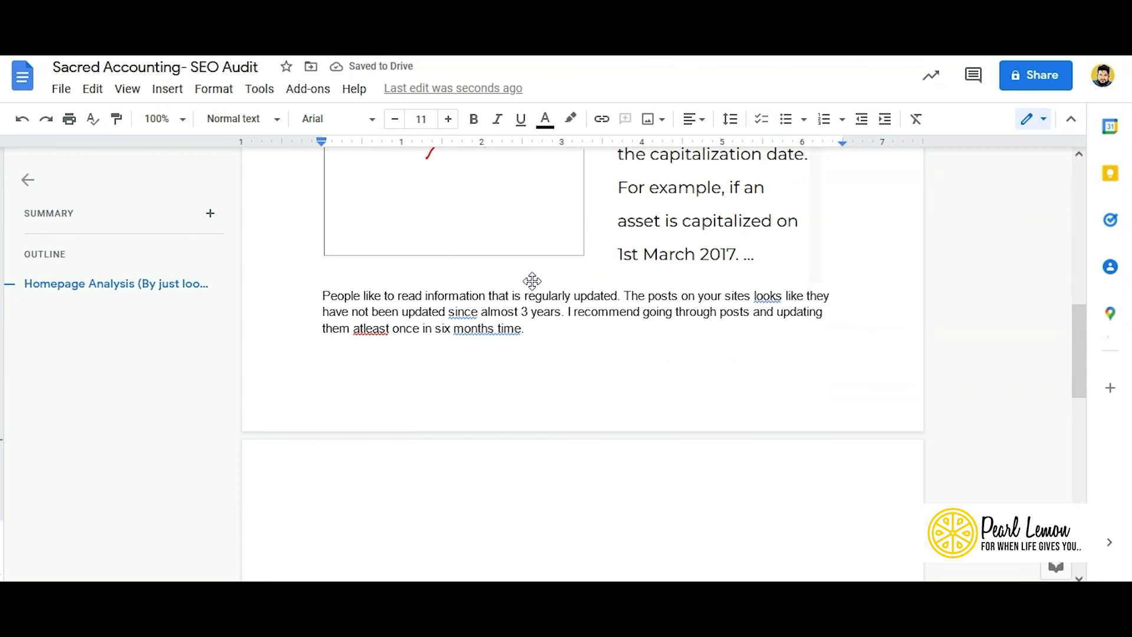
scroll(528, 281, up, 5)
scroll(534, 281, up, 5)
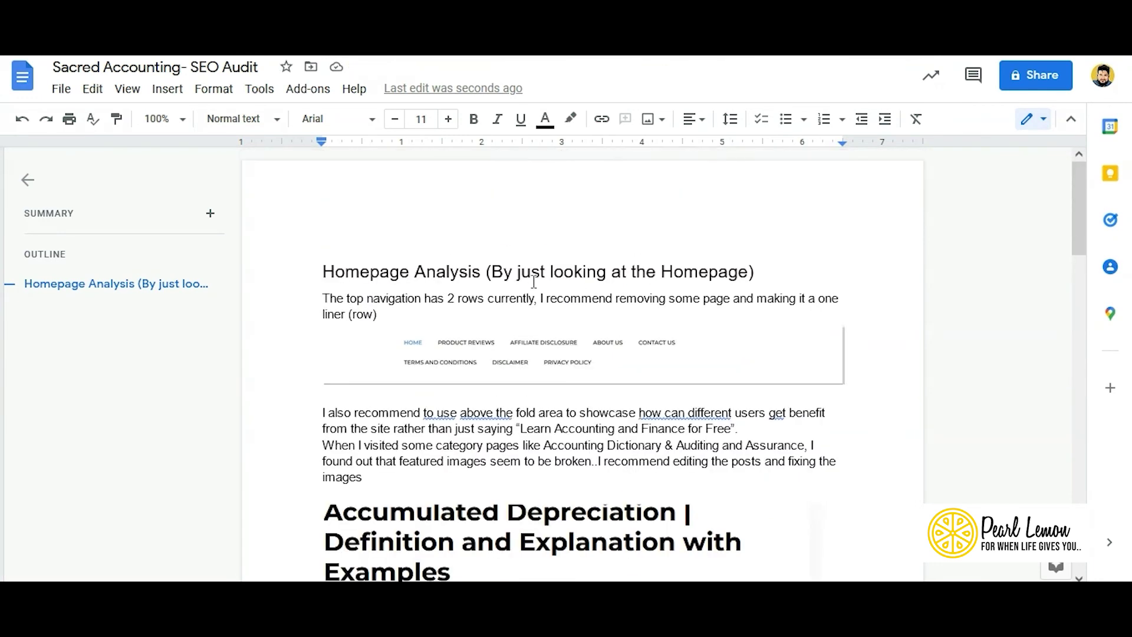